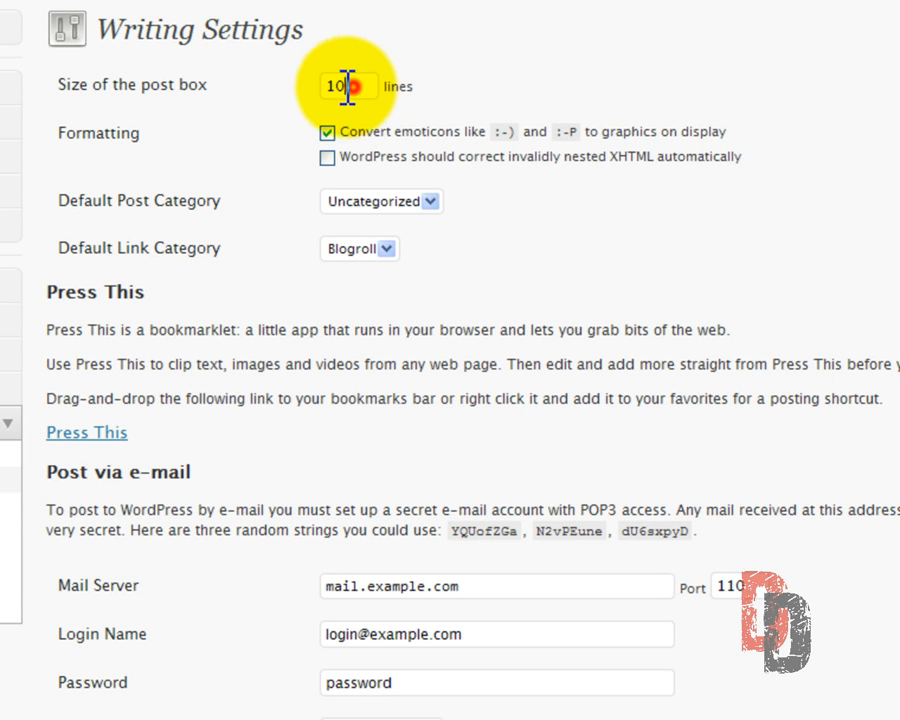
Step: Open the Posts list in a new tab and edit the "Hello world!" post to inspect its text box
double_click(350, 86)
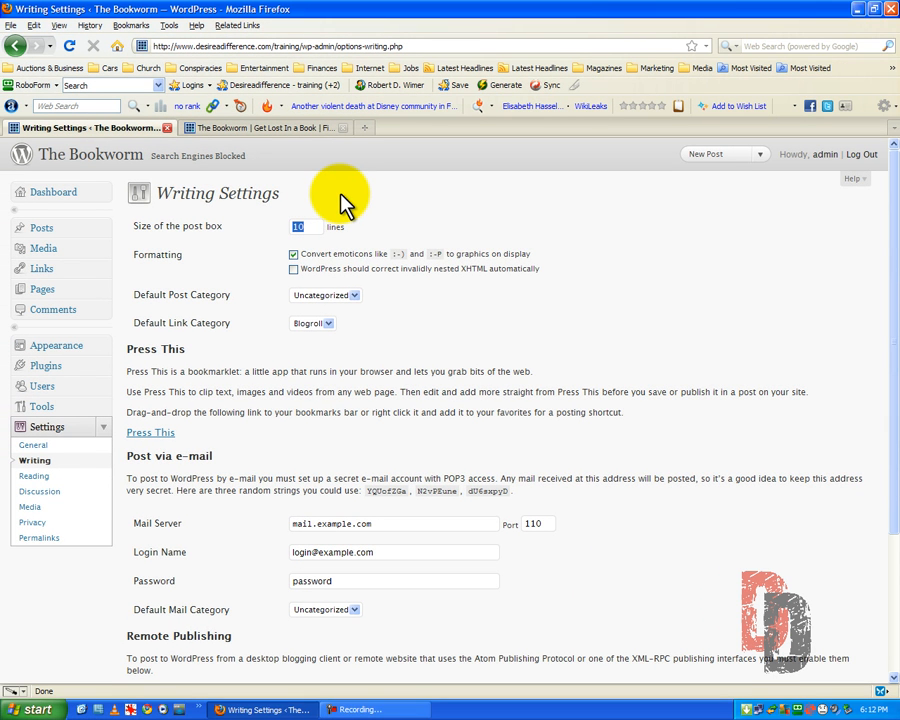
click(44, 236)
right_click(42, 233)
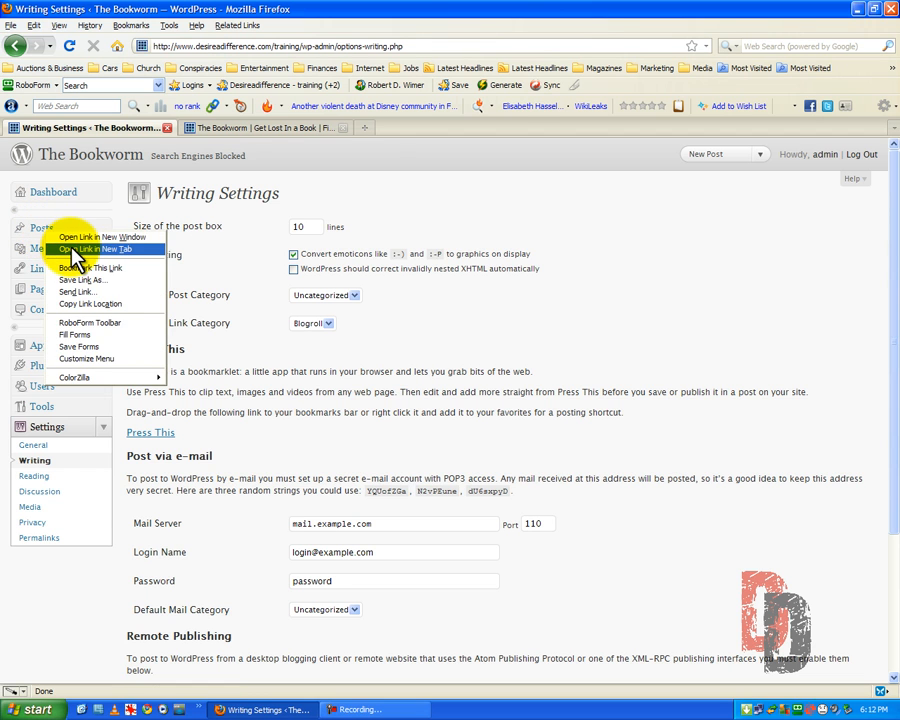
click(70, 248)
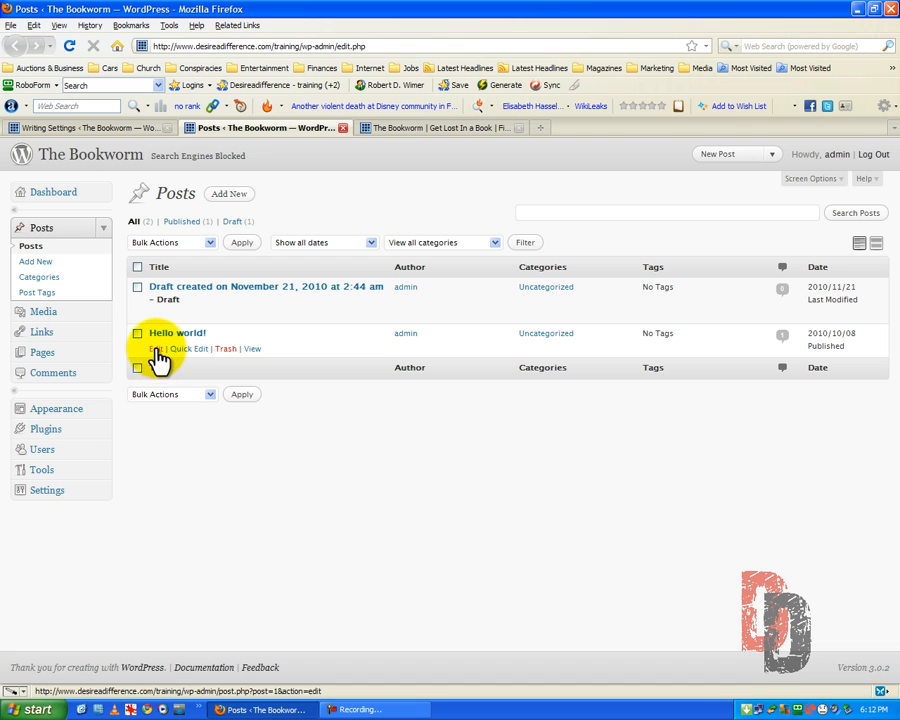
click(156, 348)
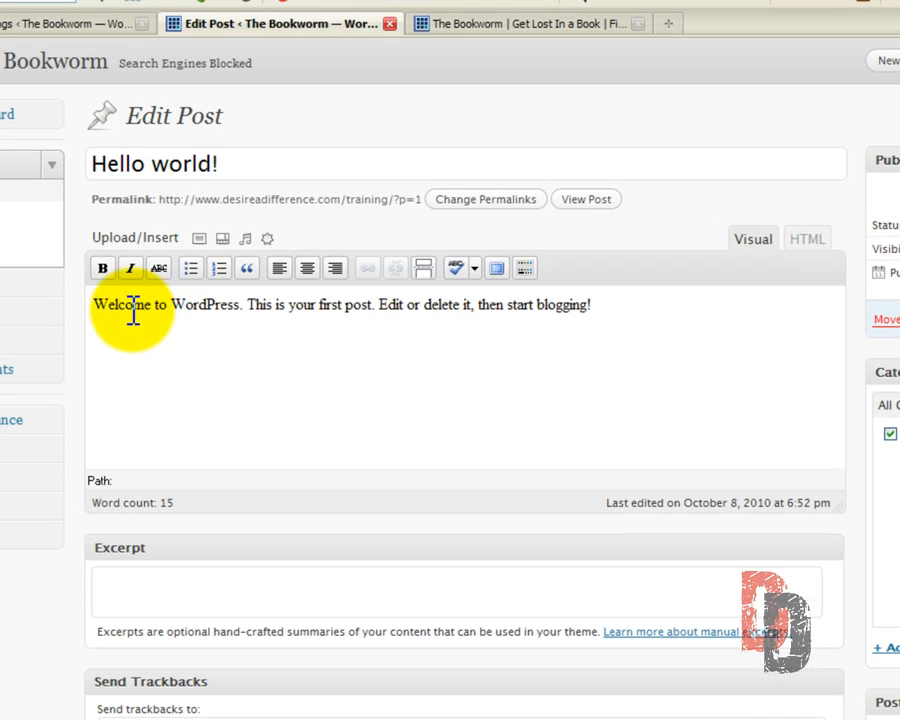
drag(256, 314, 410, 452)
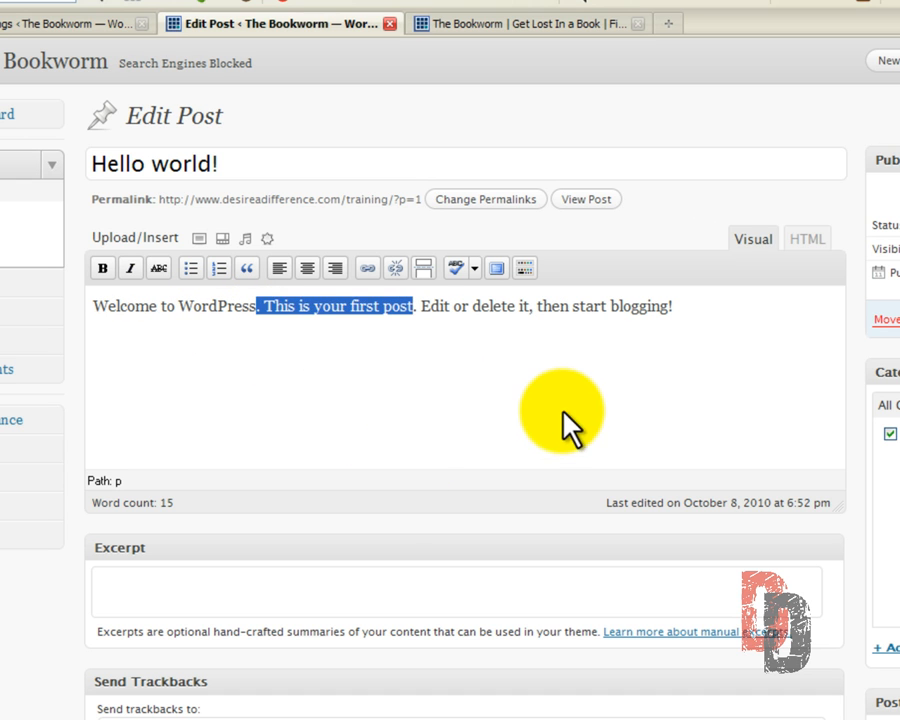
drag(562, 410, 520, 404)
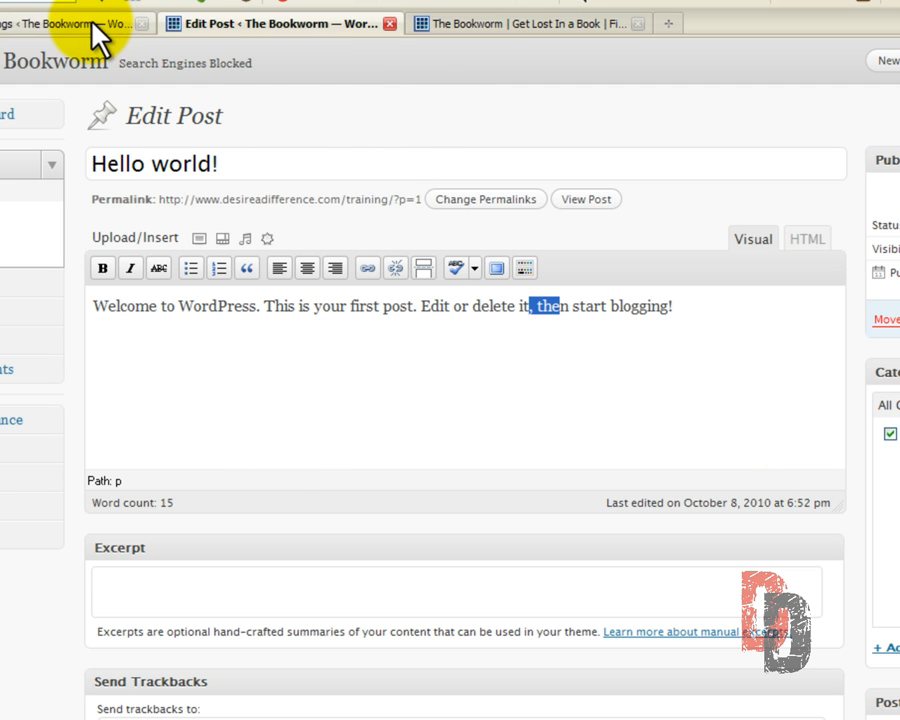
Step: In Writing Settings, set the post box size to 15 lines and enable automatic correction of invalidly nested XHTML
click(34, 20)
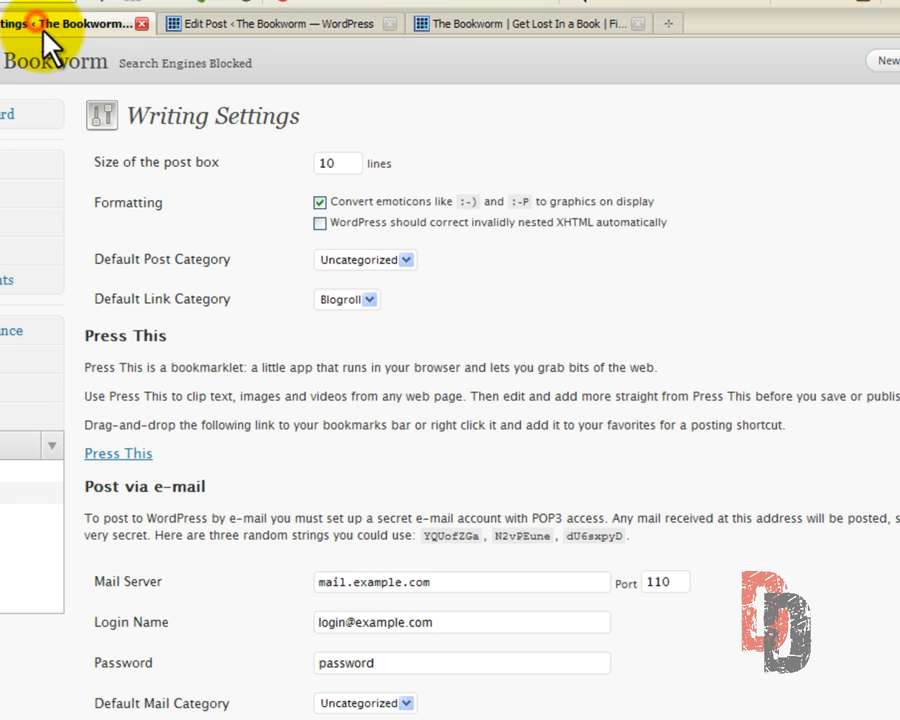
drag(350, 164, 276, 164)
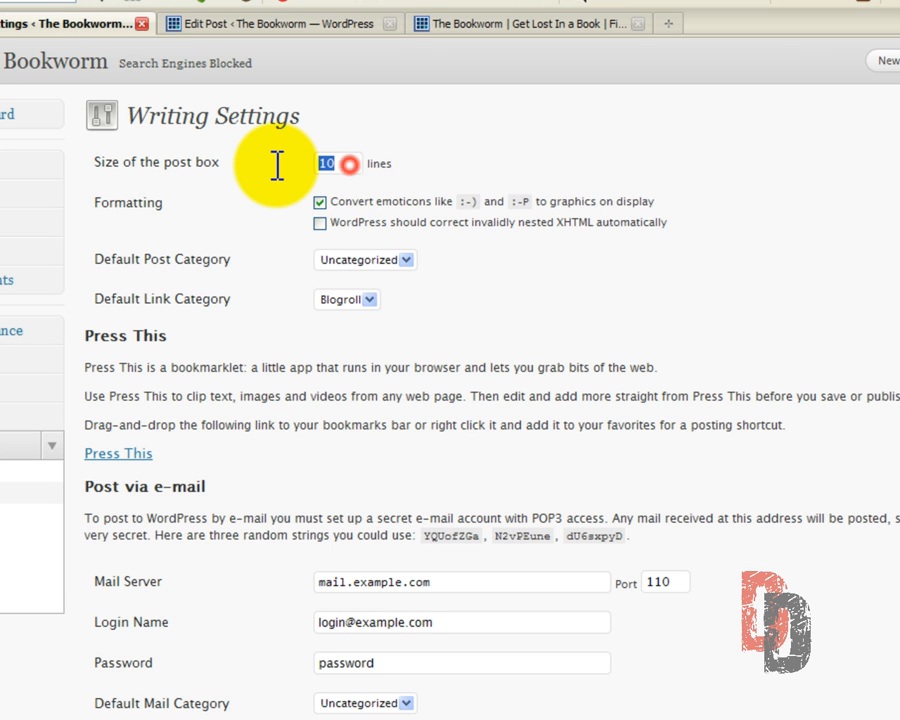
text(15)
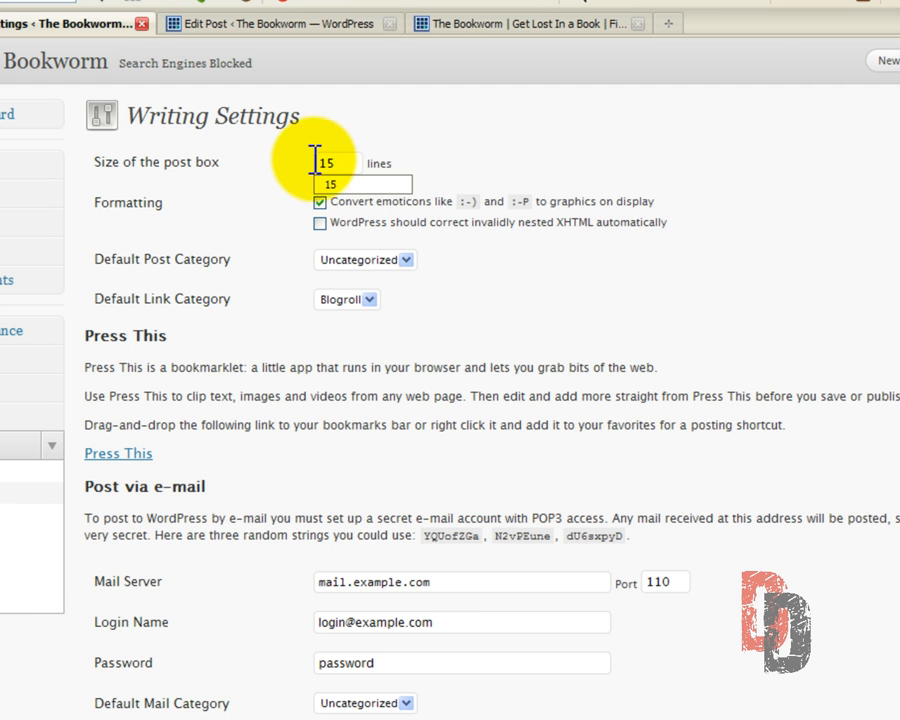
click(462, 152)
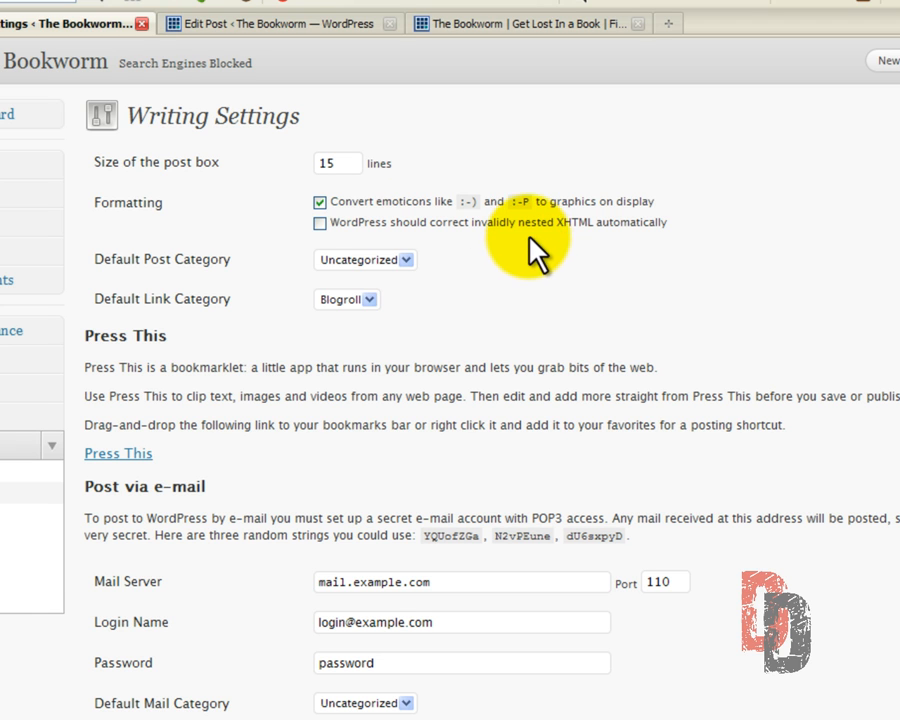
click(319, 223)
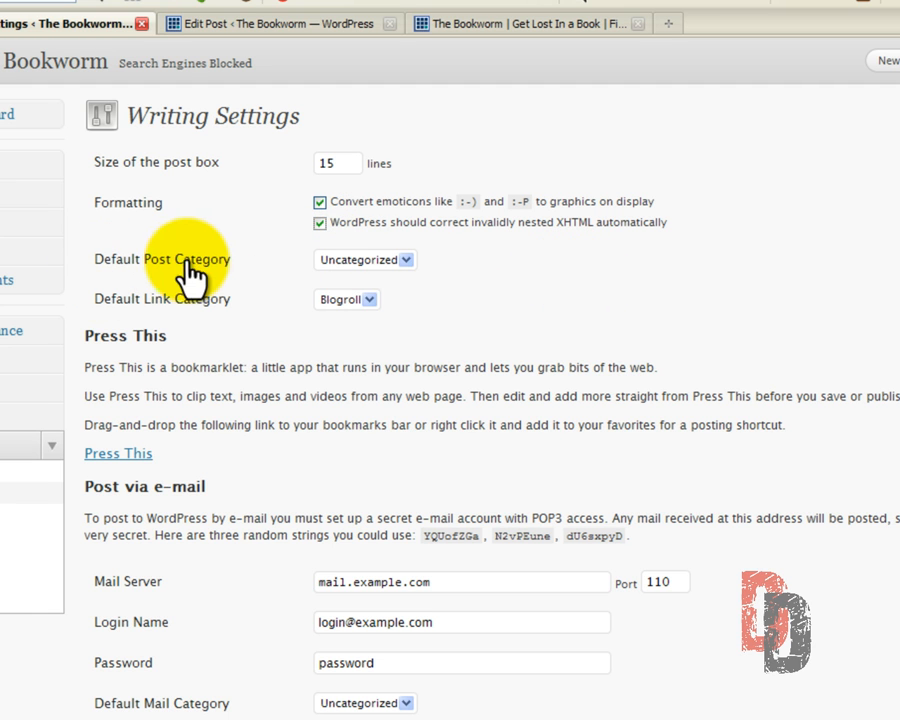
Step: Examine the default post category and default link category choices, comparing them with the open post editor
click(406, 262)
click(406, 262)
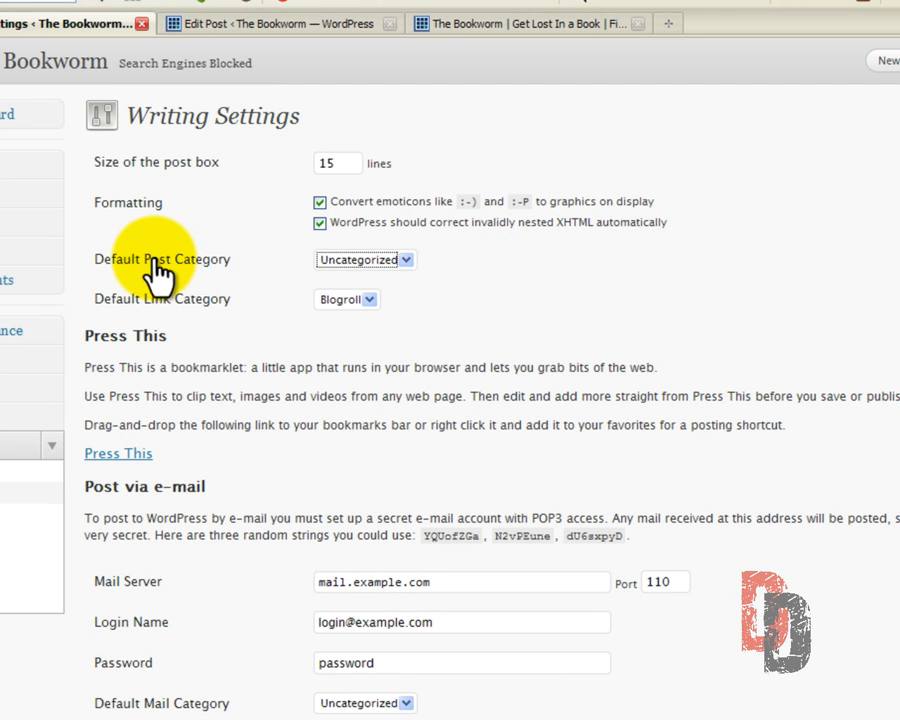
click(404, 260)
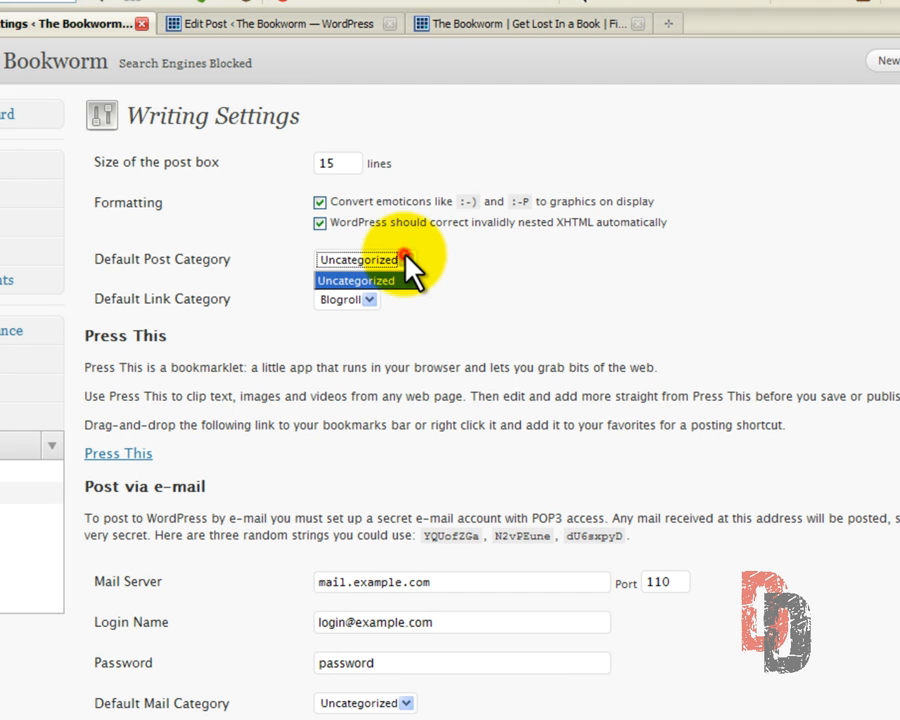
click(464, 256)
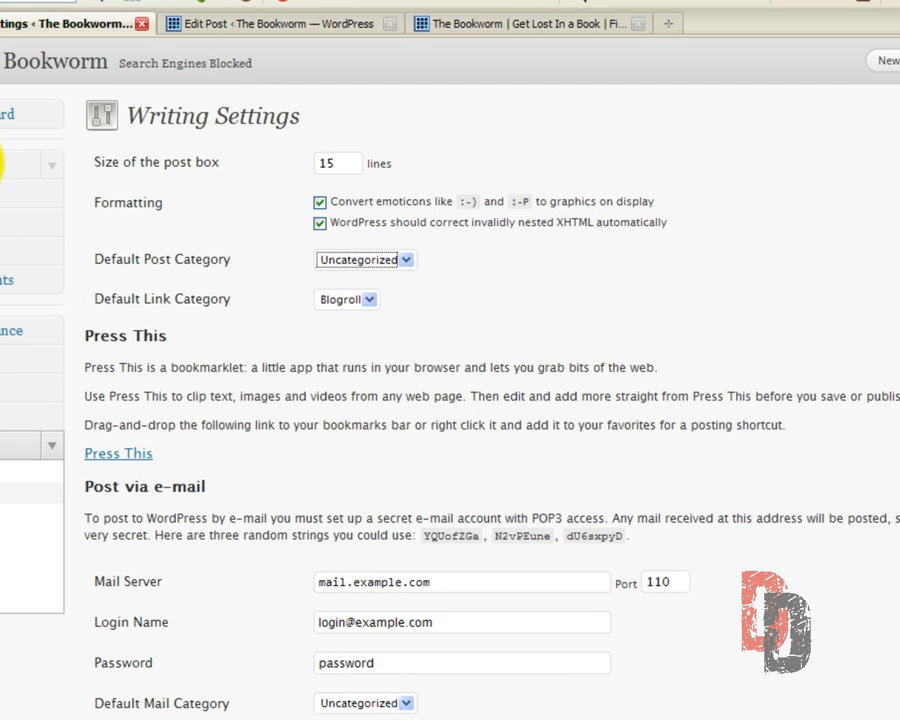
click(258, 25)
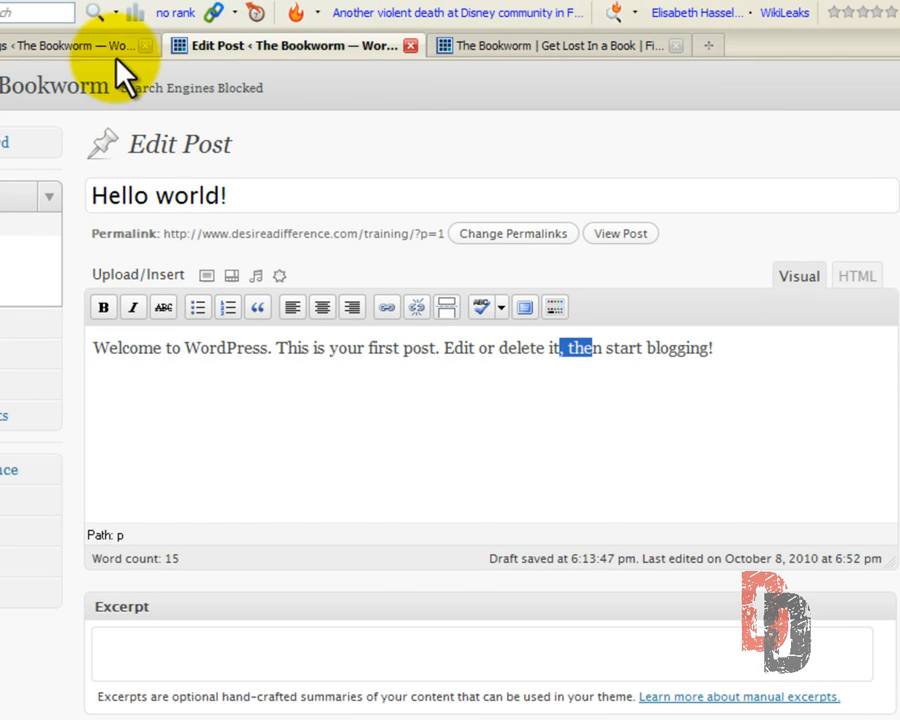
click(96, 45)
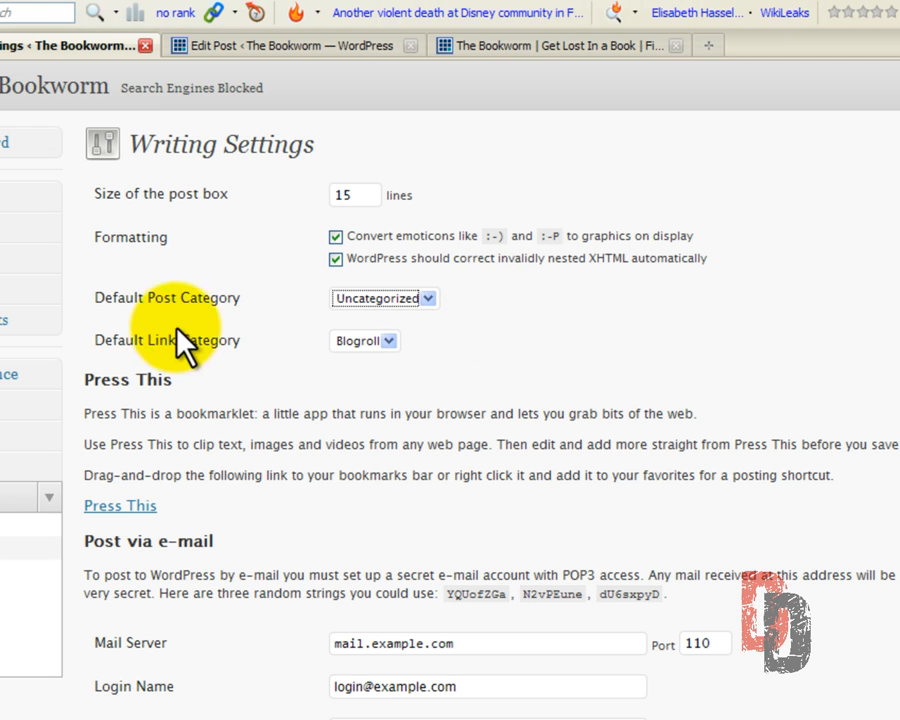
click(389, 339)
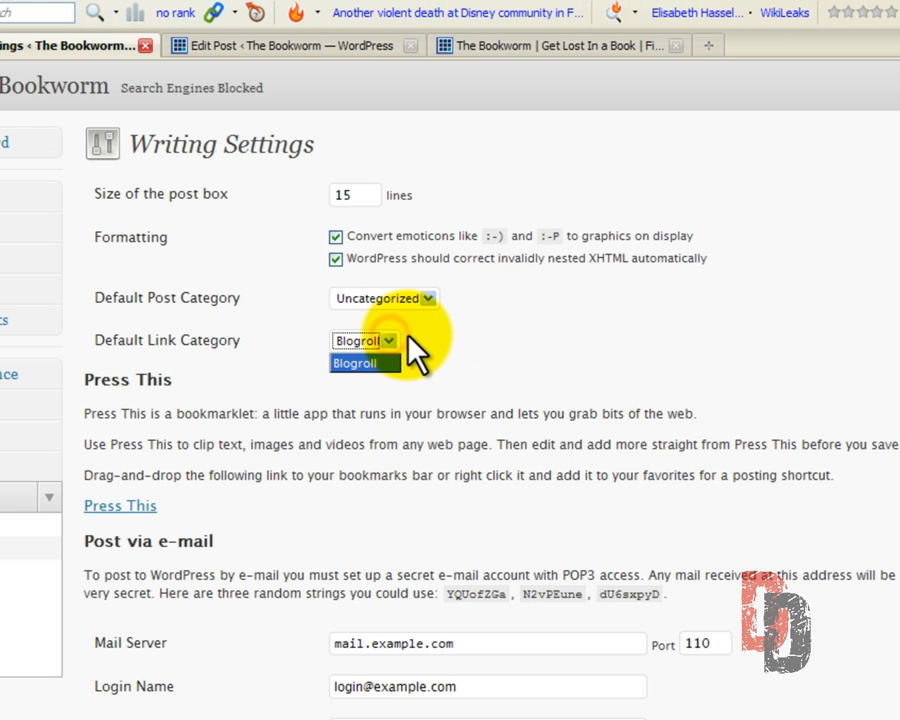
click(408, 339)
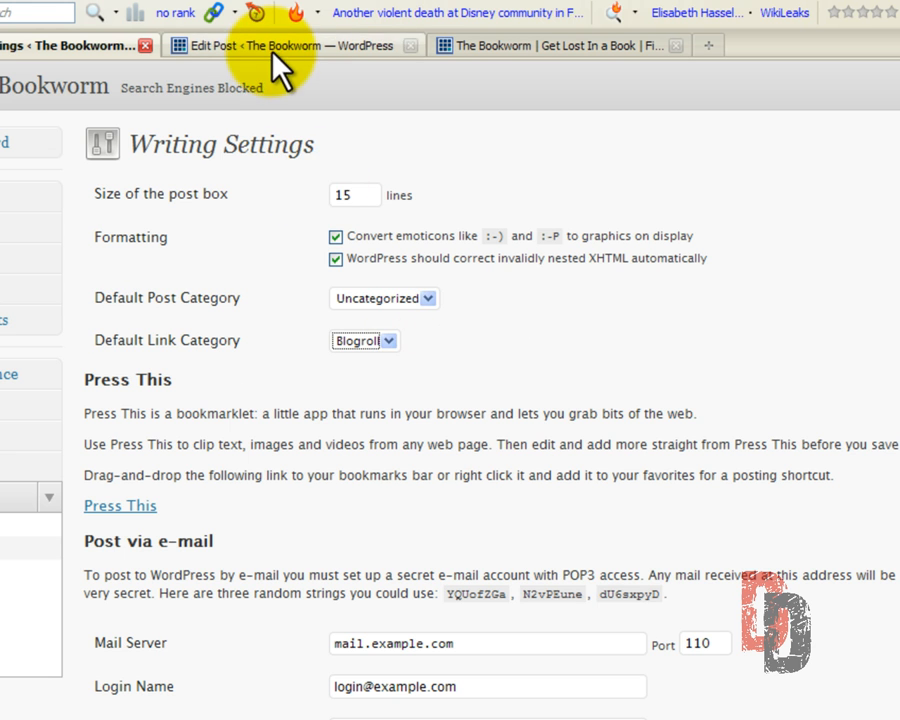
Step: Look through the hidden browser bookmarks for the Press This bookmarklet and close the list
scroll(507, 355, down, 4)
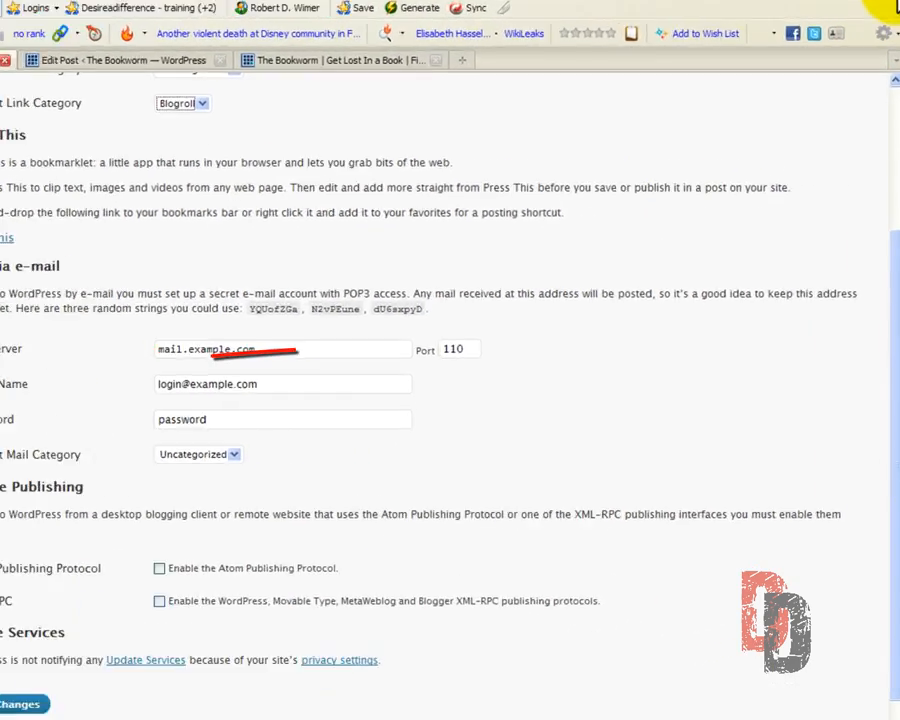
click(892, 68)
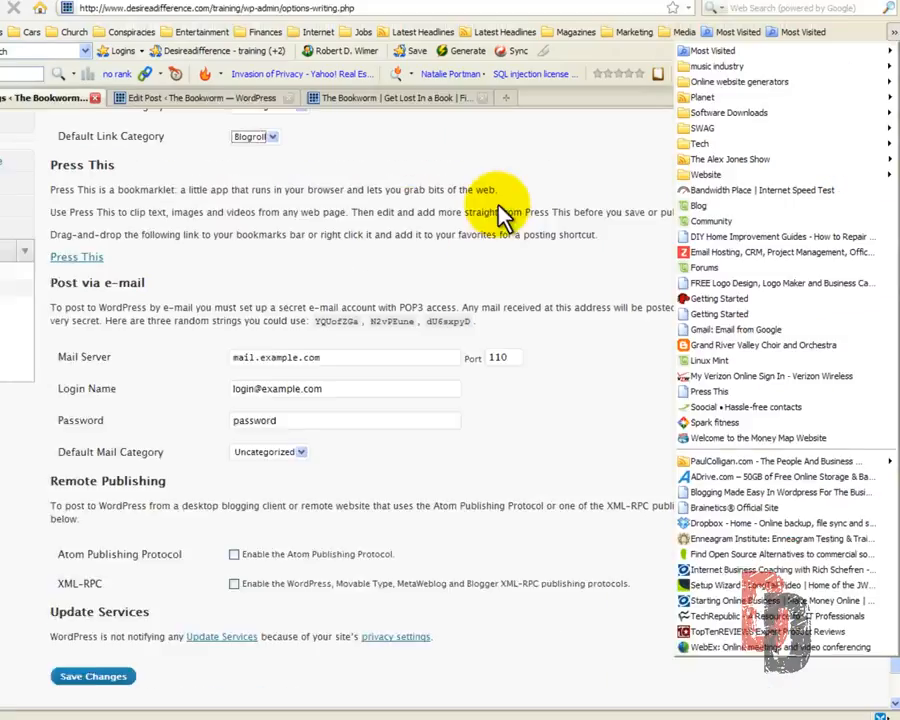
click(528, 183)
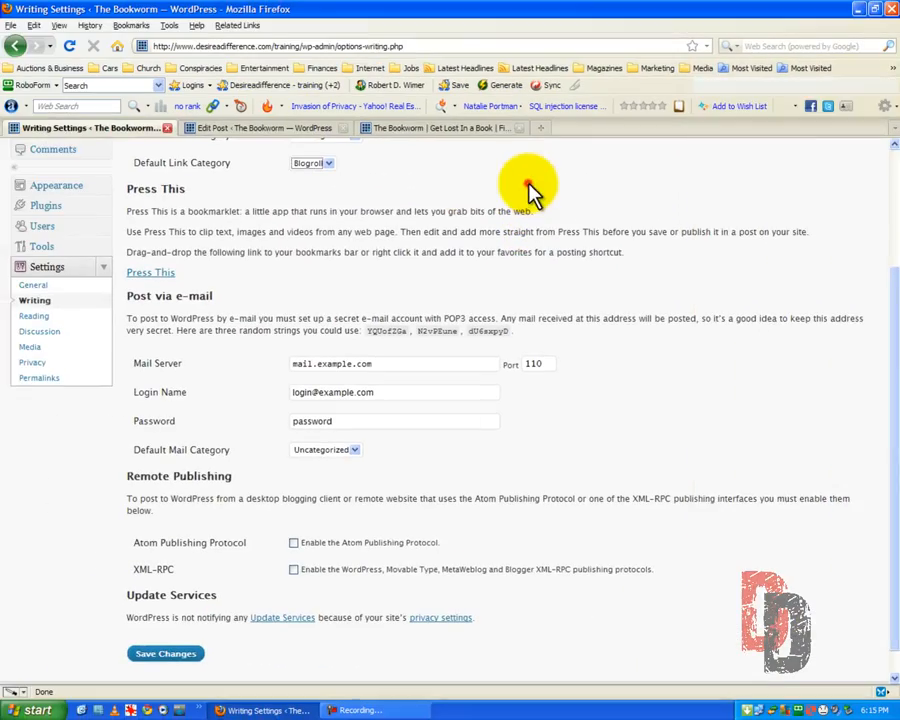
Step: Open the "Hello world!" post on the public site, select its body sentence and run the Press This bookmarklet on it
click(452, 129)
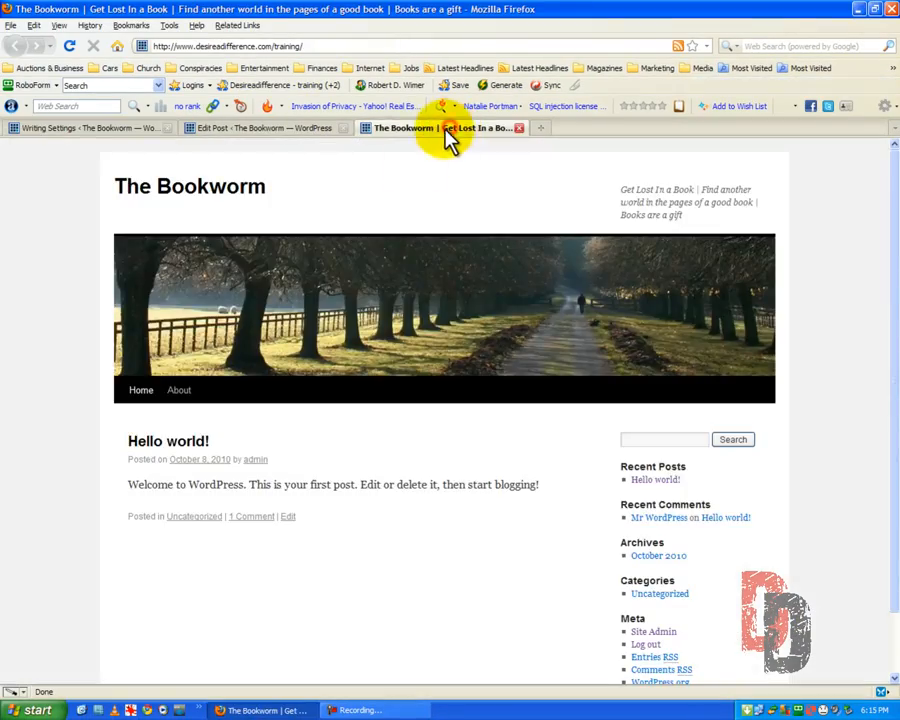
click(178, 446)
scroll(316, 410, down, 3)
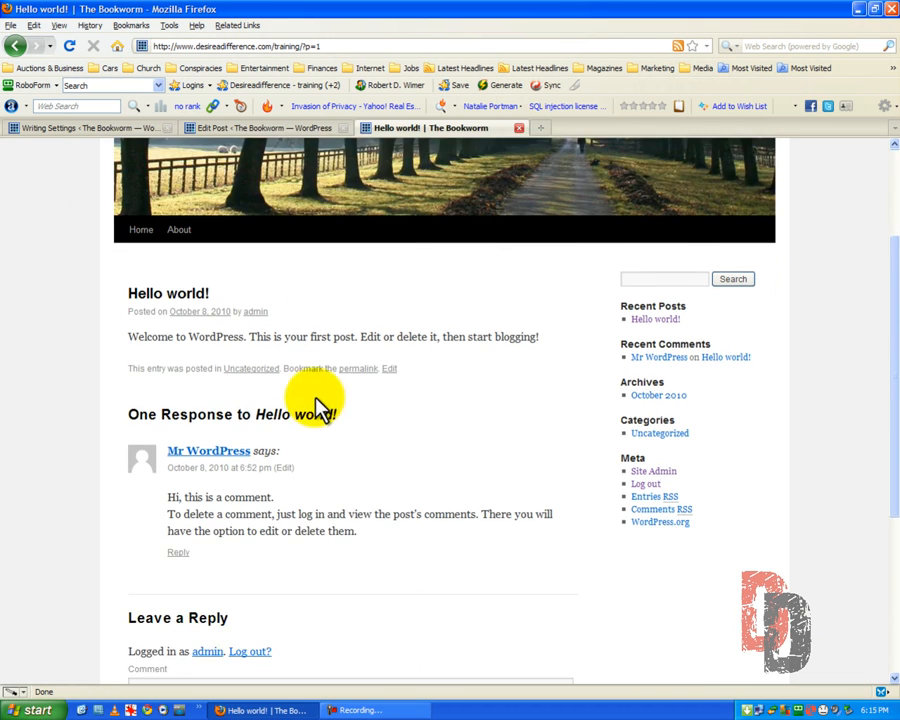
drag(130, 337, 537, 347)
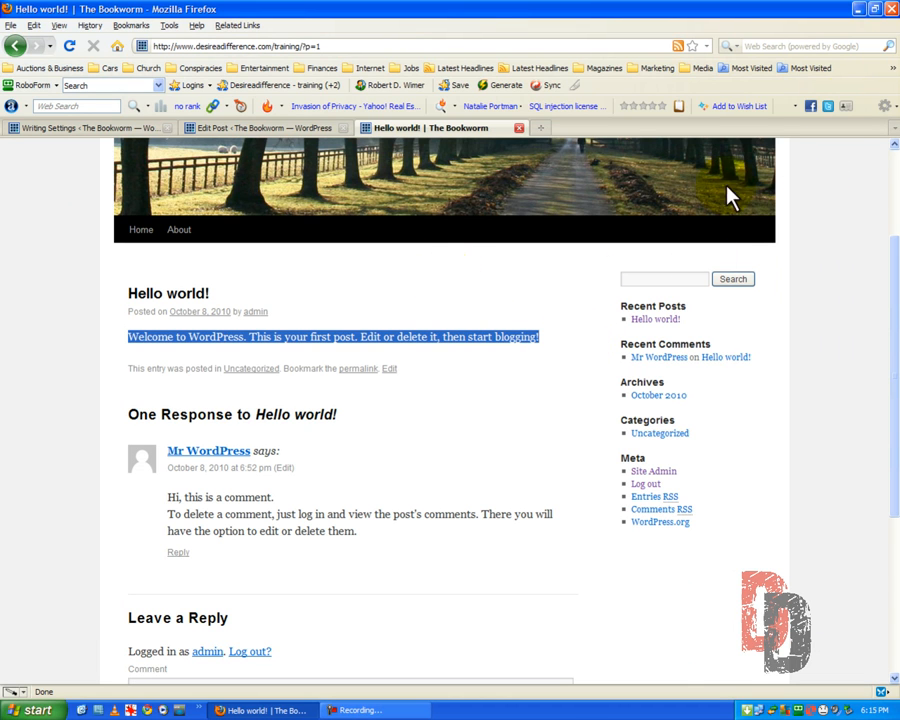
click(891, 68)
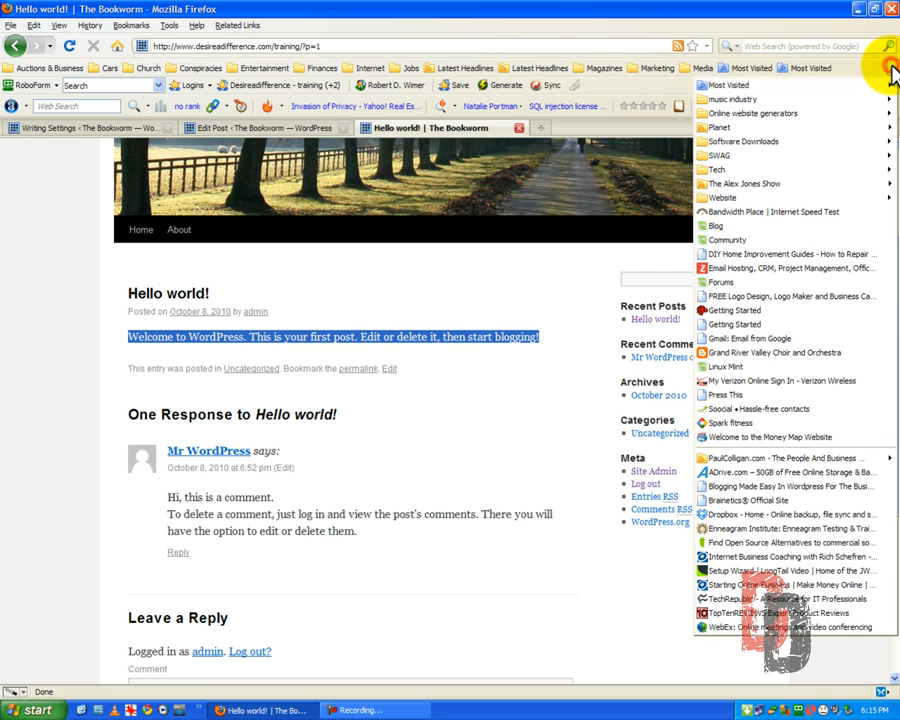
click(726, 396)
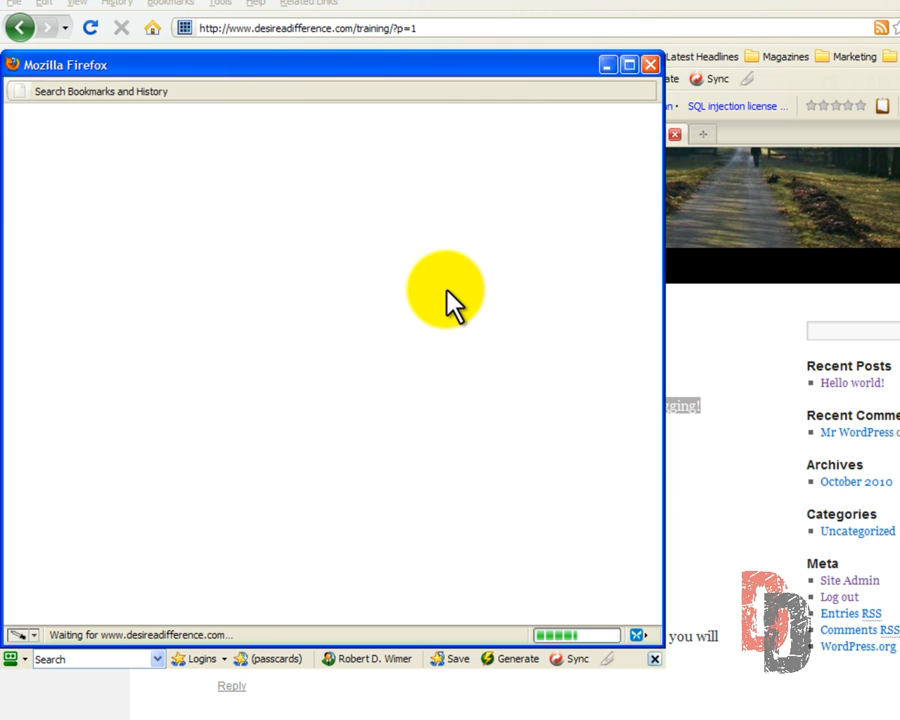
Step: Fill in the WordPress username and password from the saved Desireadifference passcard and submit the login
click(356, 326)
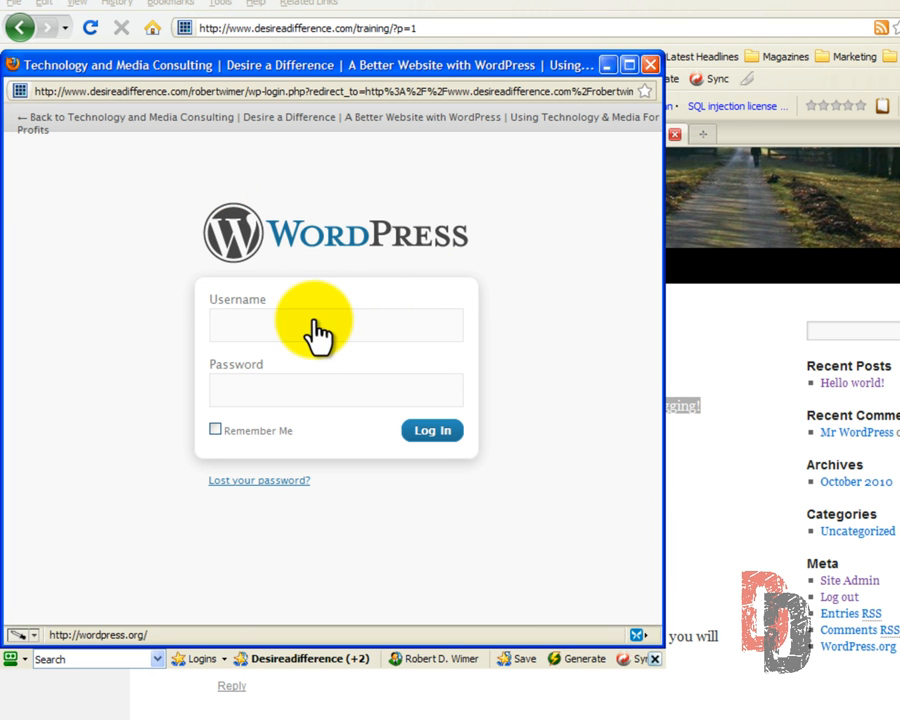
right_click(250, 327)
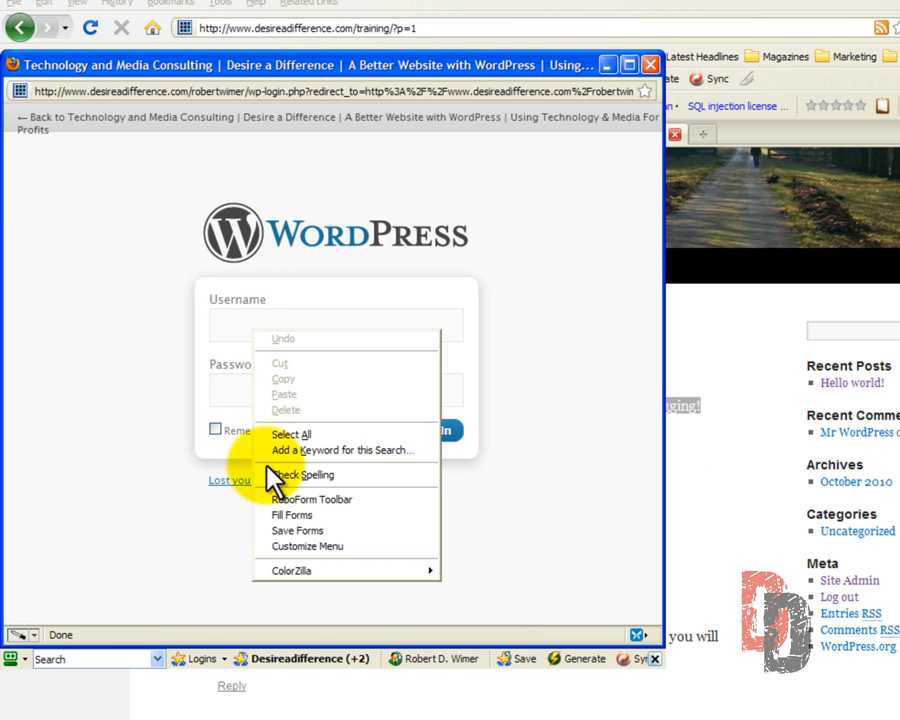
click(293, 515)
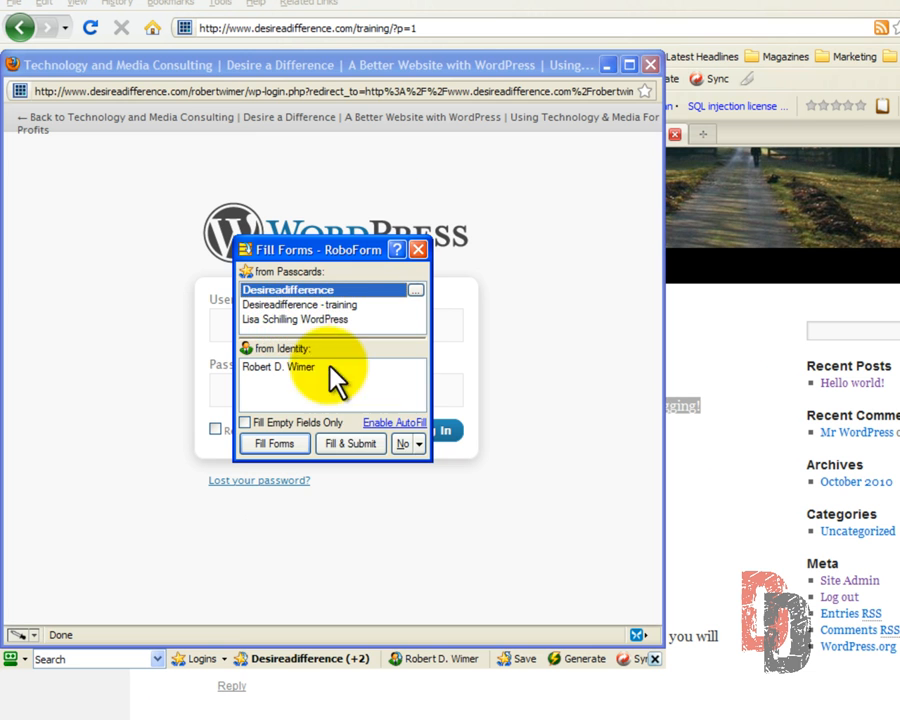
click(352, 443)
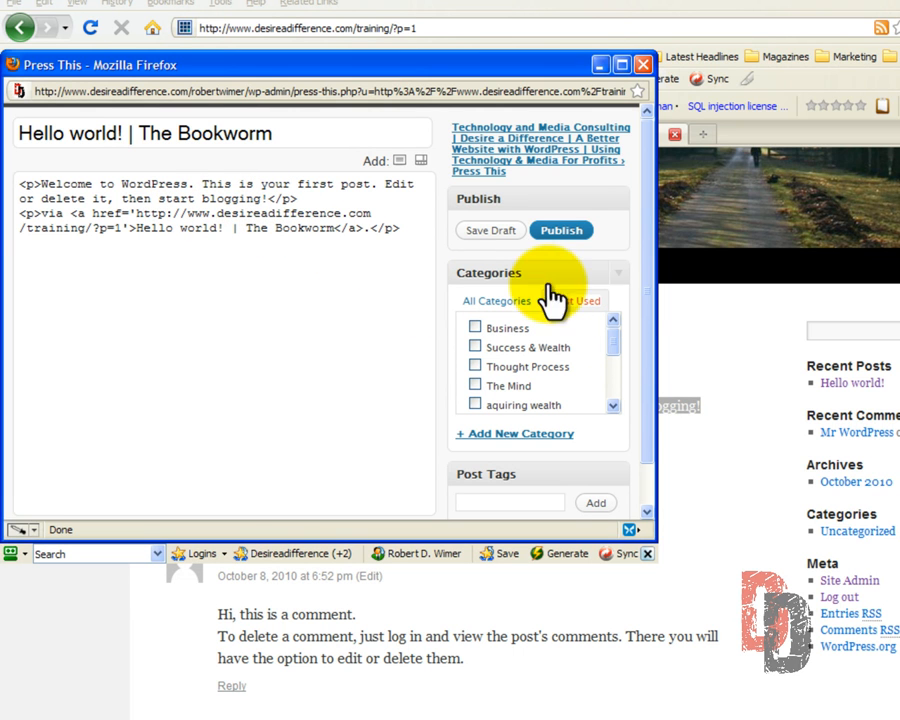
Step: Review the Press This draft's text and publishing options, and close both its window and the public site tab without publishing
mouse_move(203, 184)
mouse_down()
mouse_move(412, 191)
mouse_move(408, 201)
mouse_move(181, 199)
mouse_move(200, 203)
mouse_up()
click(200, 184)
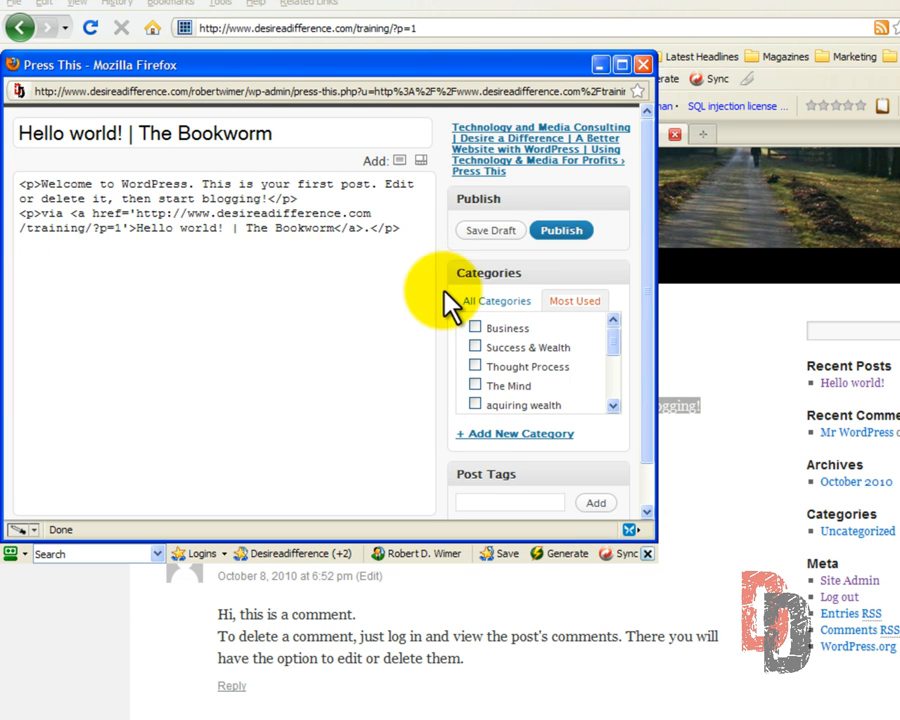
drag(648, 310, 638, 285)
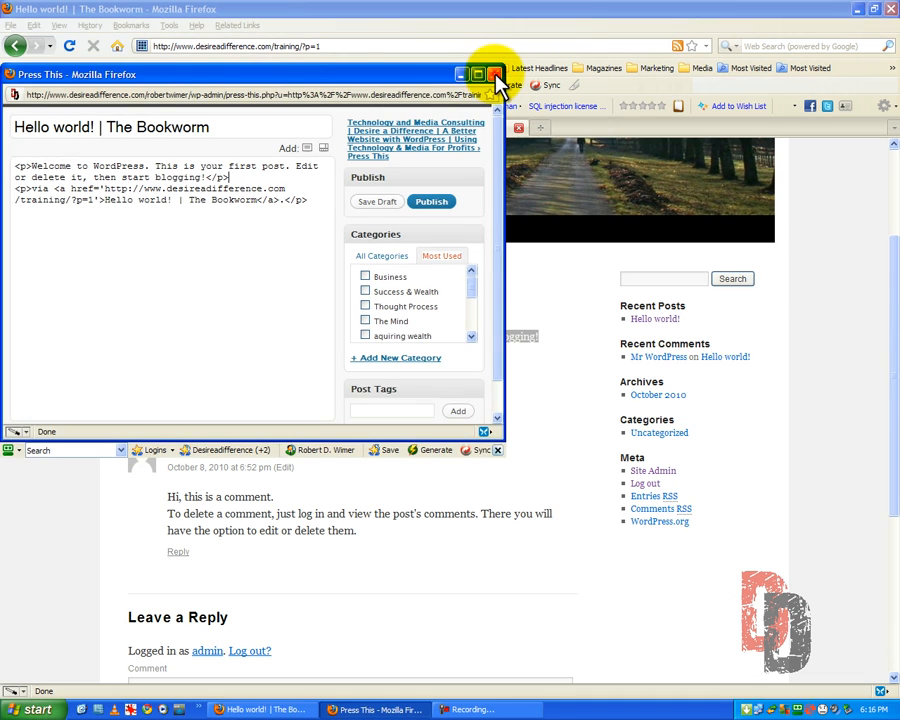
click(521, 72)
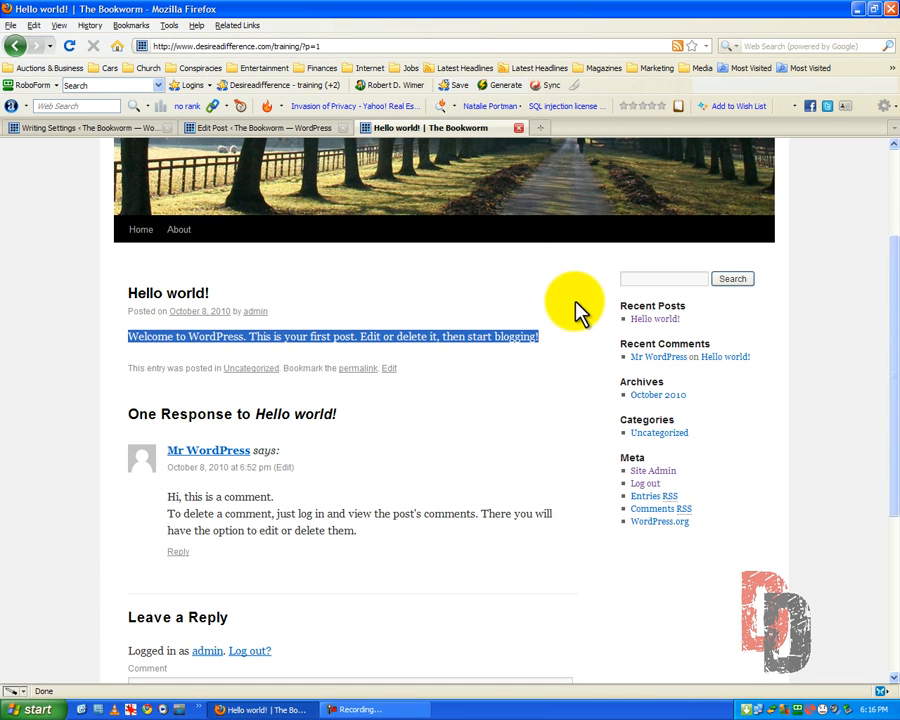
click(336, 332)
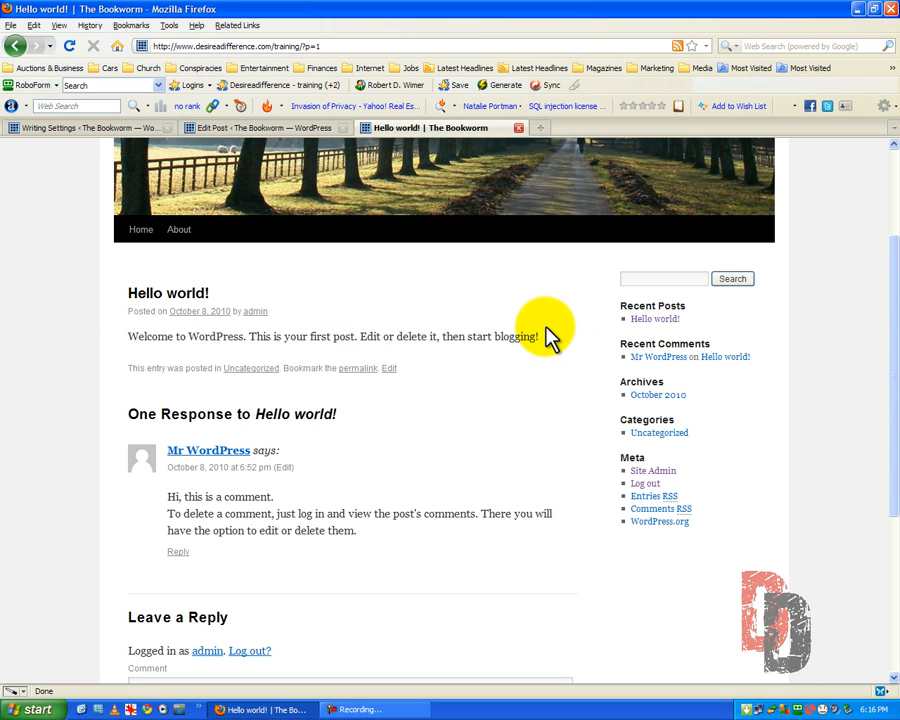
click(517, 130)
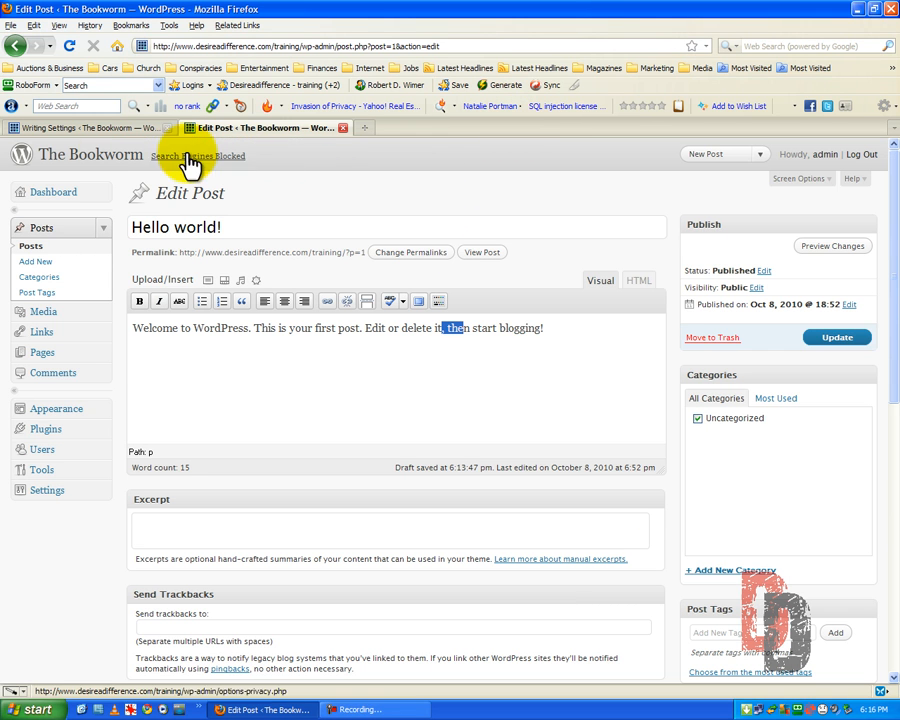
Step: Add the Press This link from Writing Settings to the browser's bookmarks bar between Internet and Jobs, and delete that bookmark again
click(96, 130)
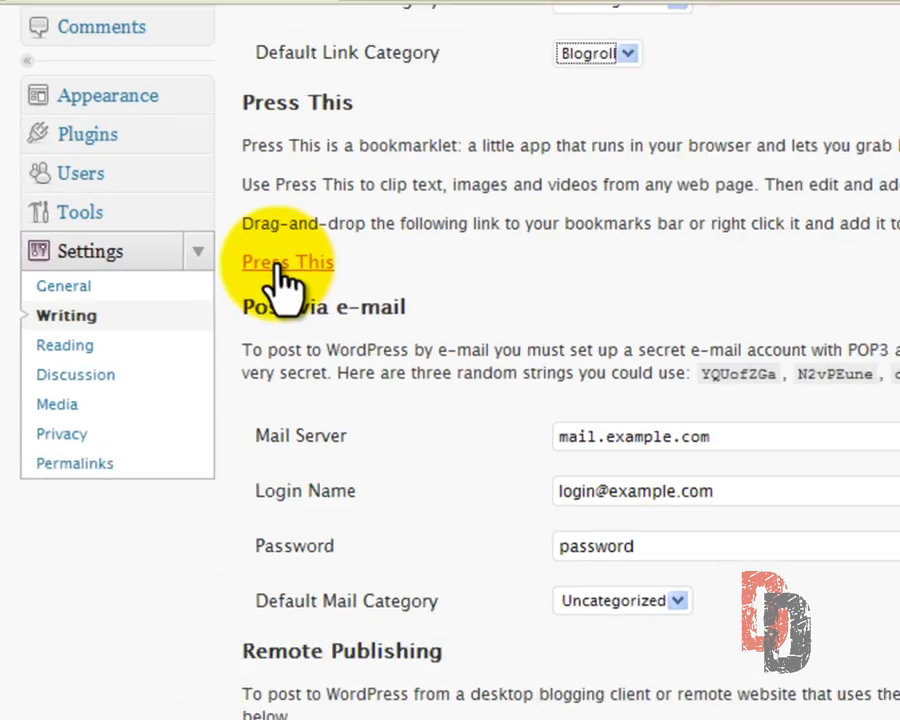
drag(144, 271, 246, 239)
drag(408, 245, 300, 145)
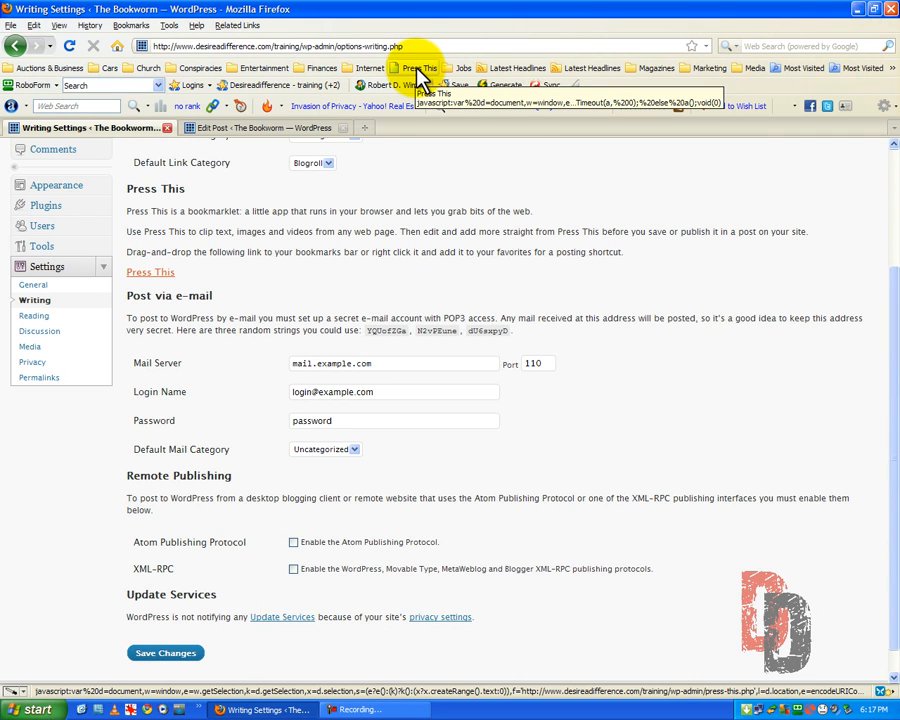
right_click(422, 72)
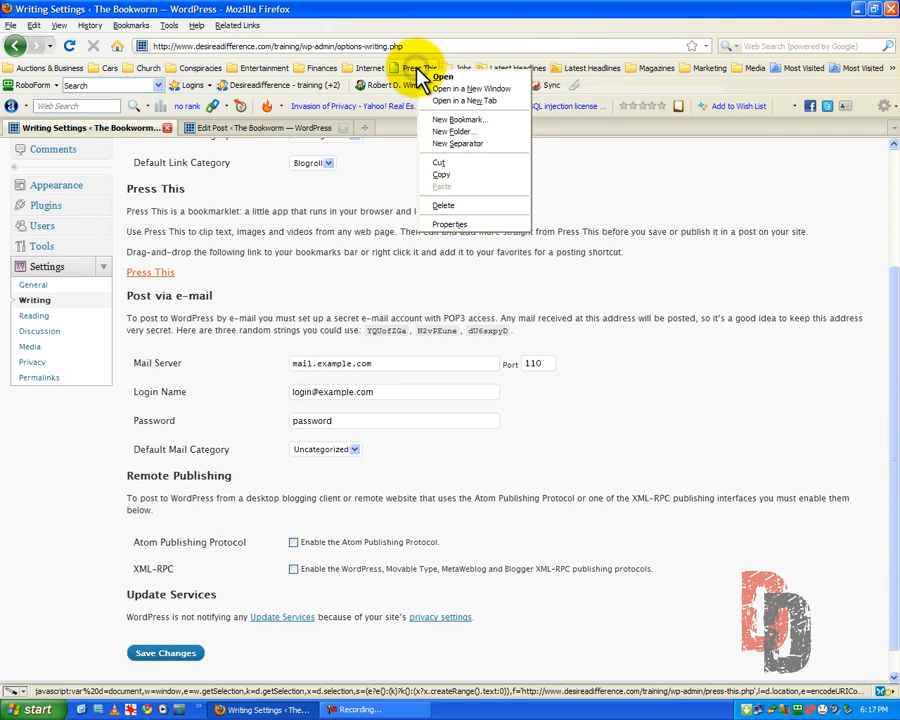
click(460, 206)
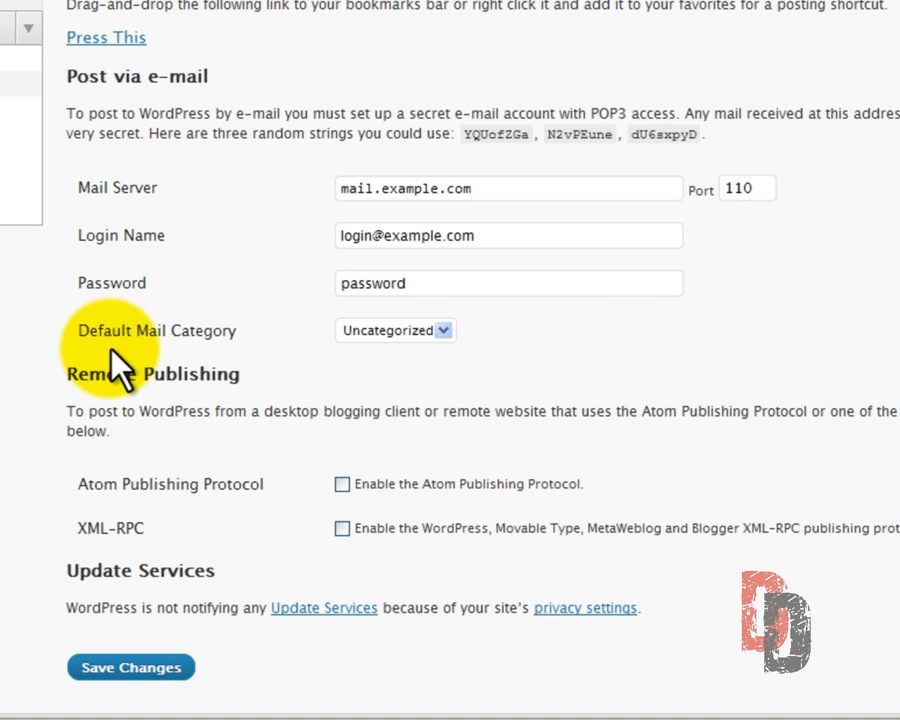
Step: Check the Default Mail Category choices and look over the Post via e-mail and Remote Publishing settings without changing them
click(440, 330)
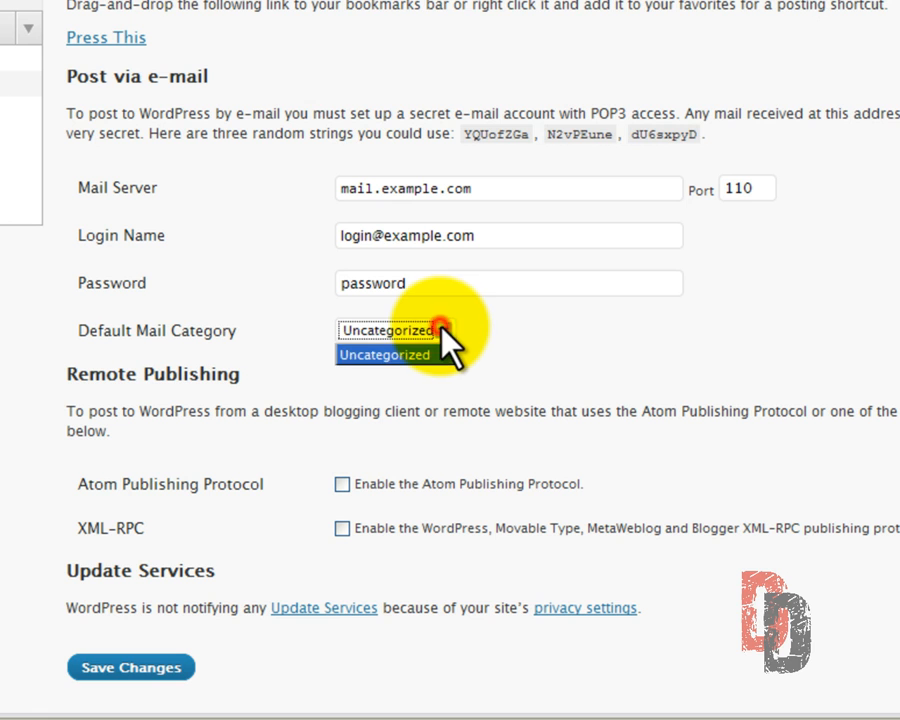
click(440, 330)
click(518, 335)
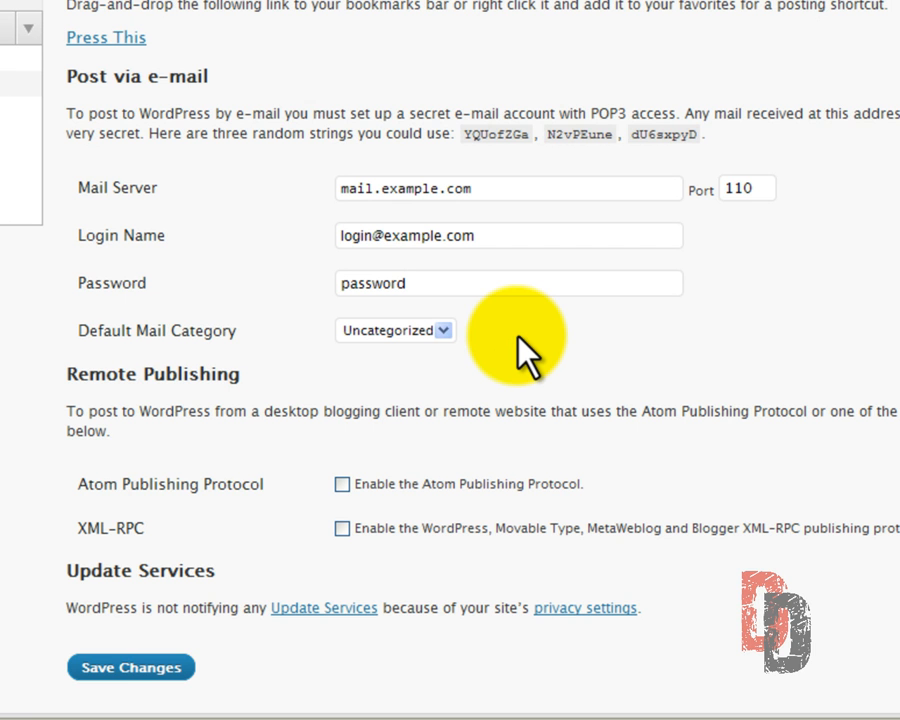
scroll(518, 336, up, 3)
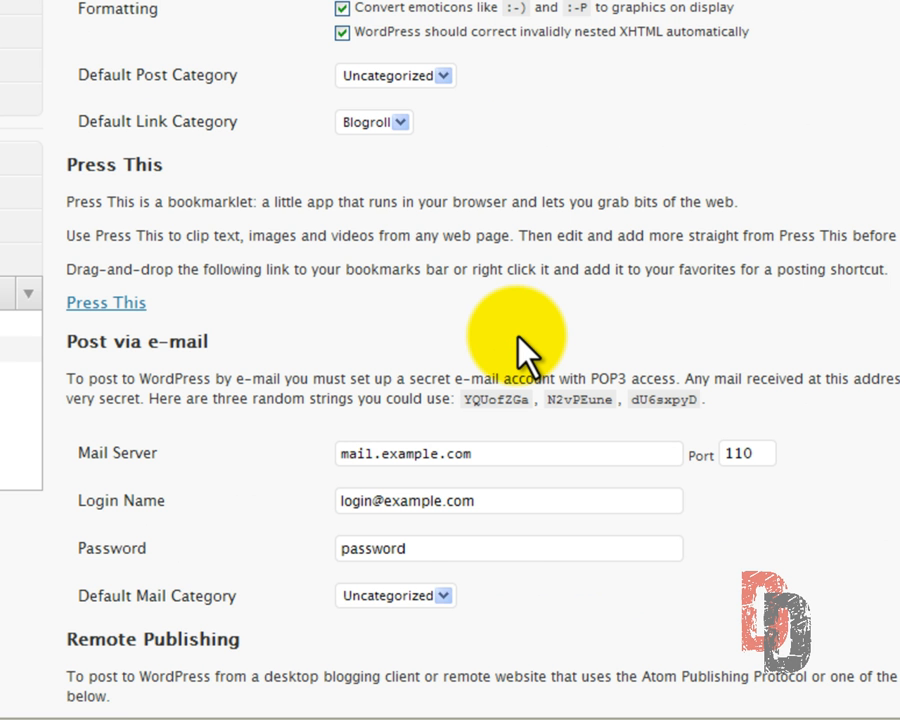
scroll(518, 338, down, 3)
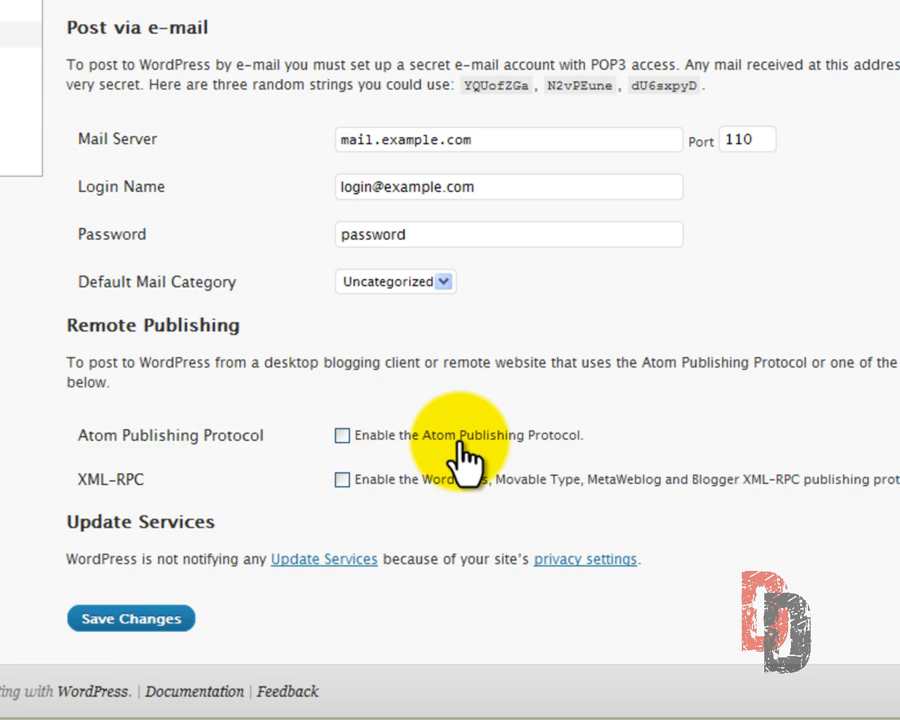
Step: Read through the Writing Settings Documentation linked from the page's help, and close both the Codex page and the help section
scroll(475, 440, up, 3)
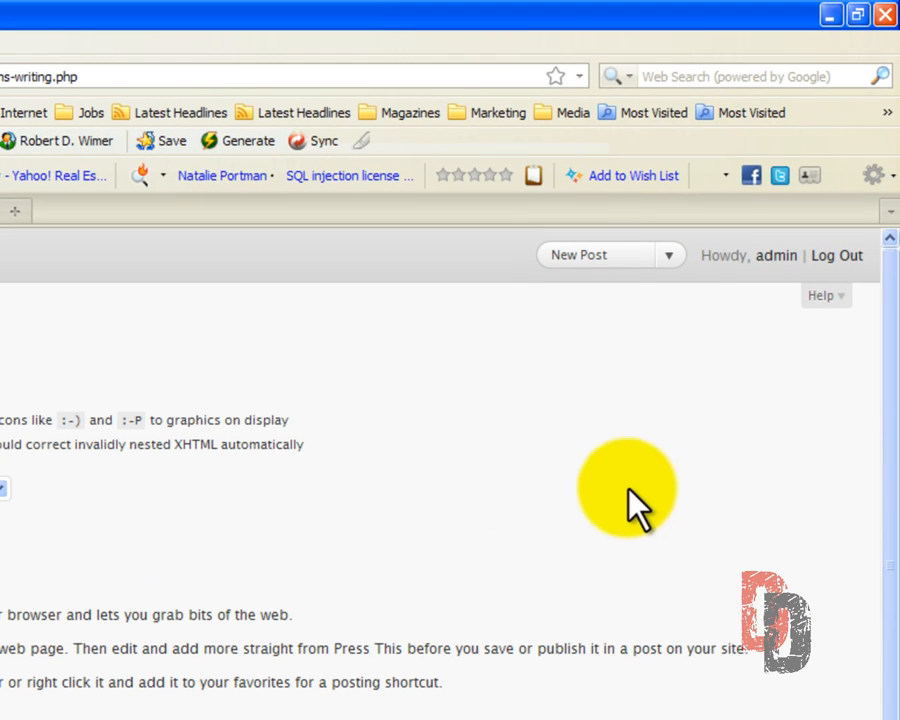
click(823, 299)
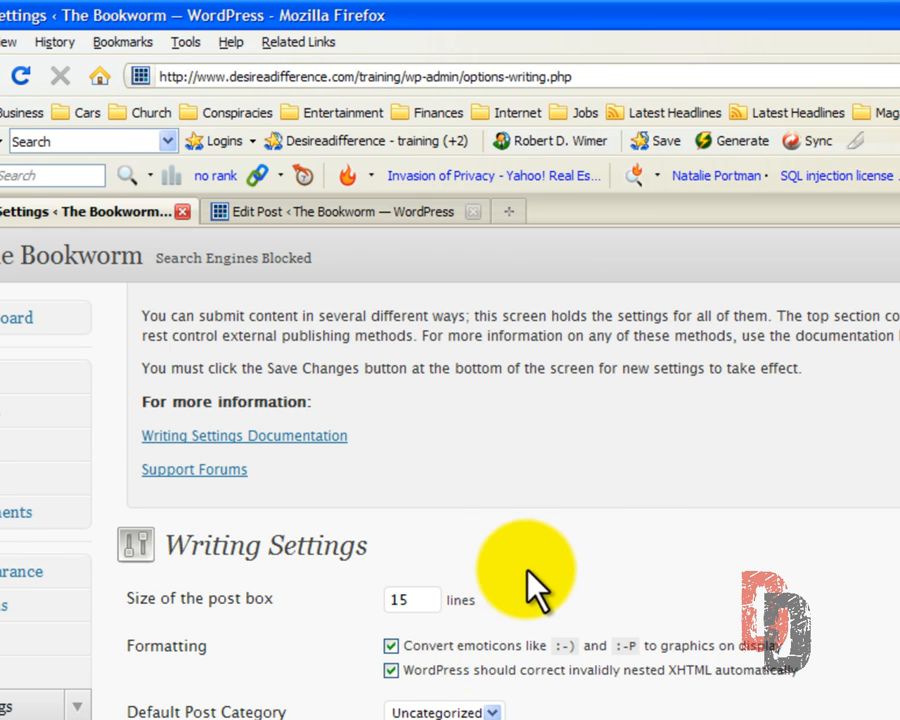
click(291, 436)
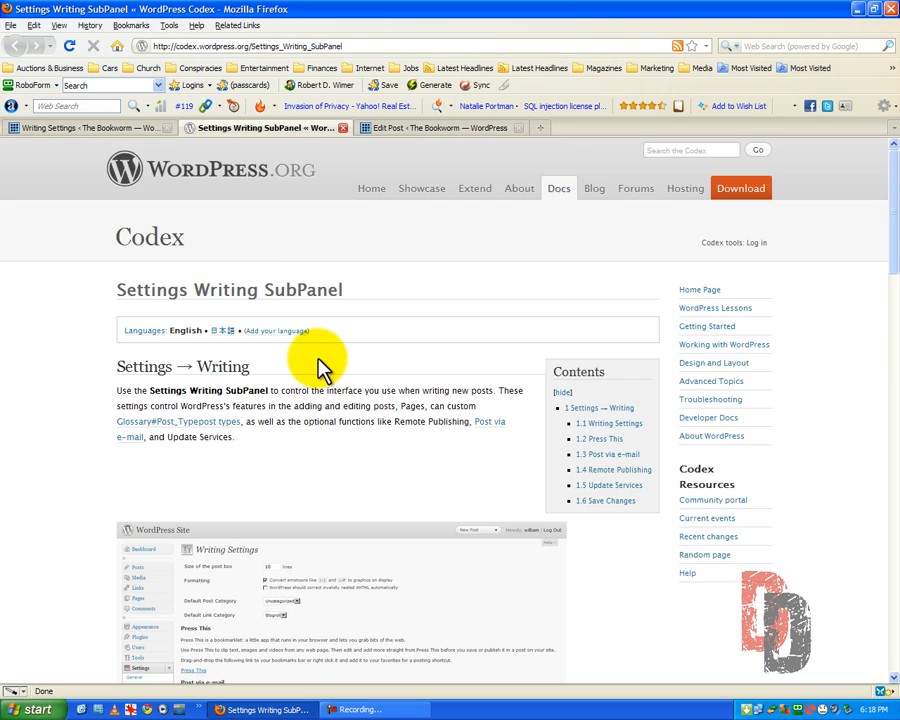
scroll(320, 368, down, 15)
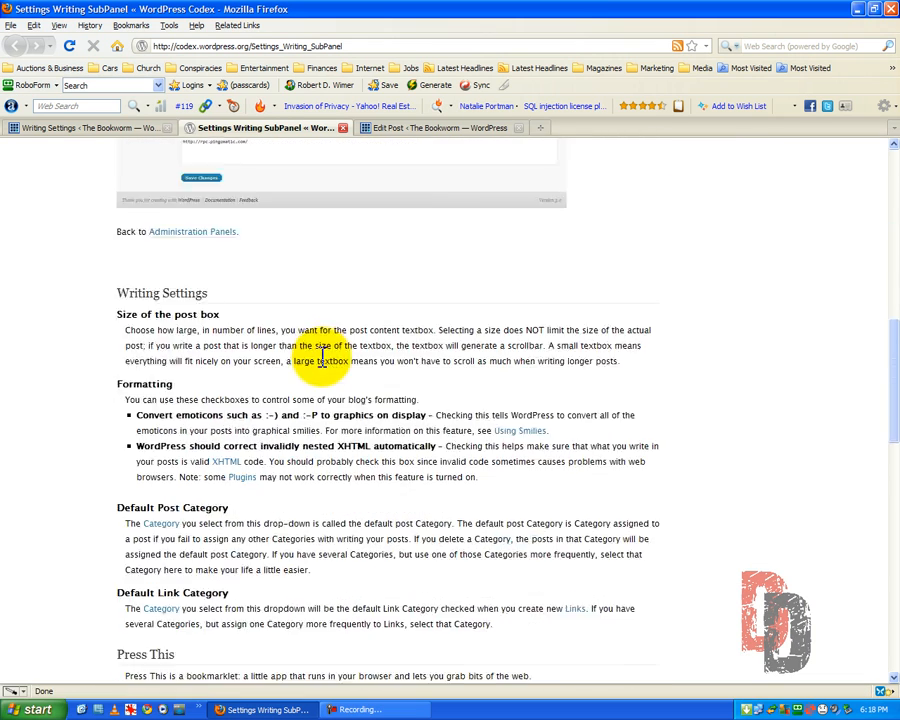
scroll(300, 355, down, 5)
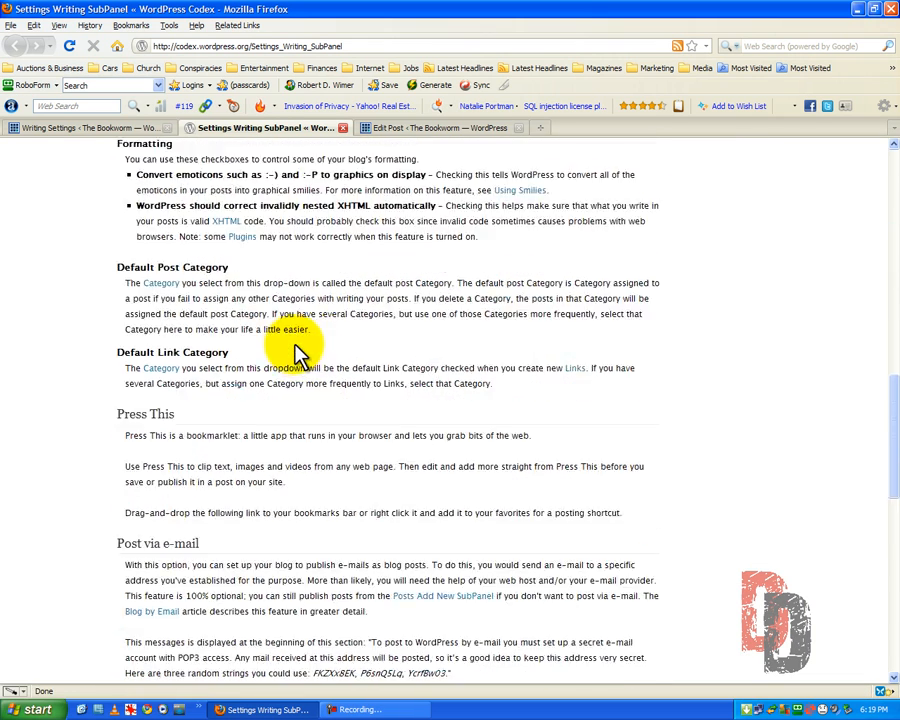
scroll(300, 352, down, 8)
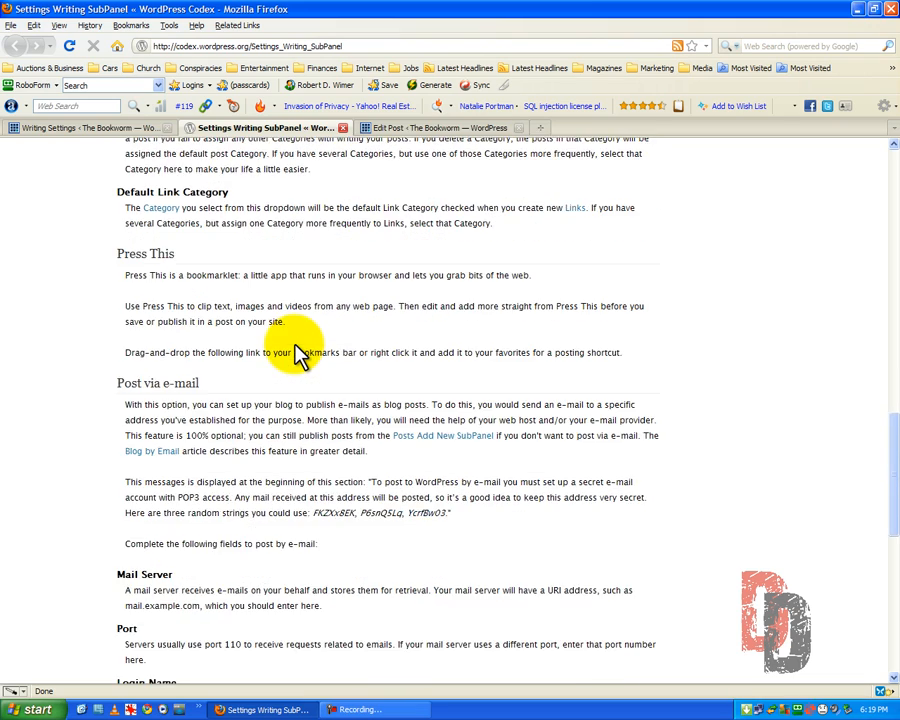
scroll(300, 352, down, 5)
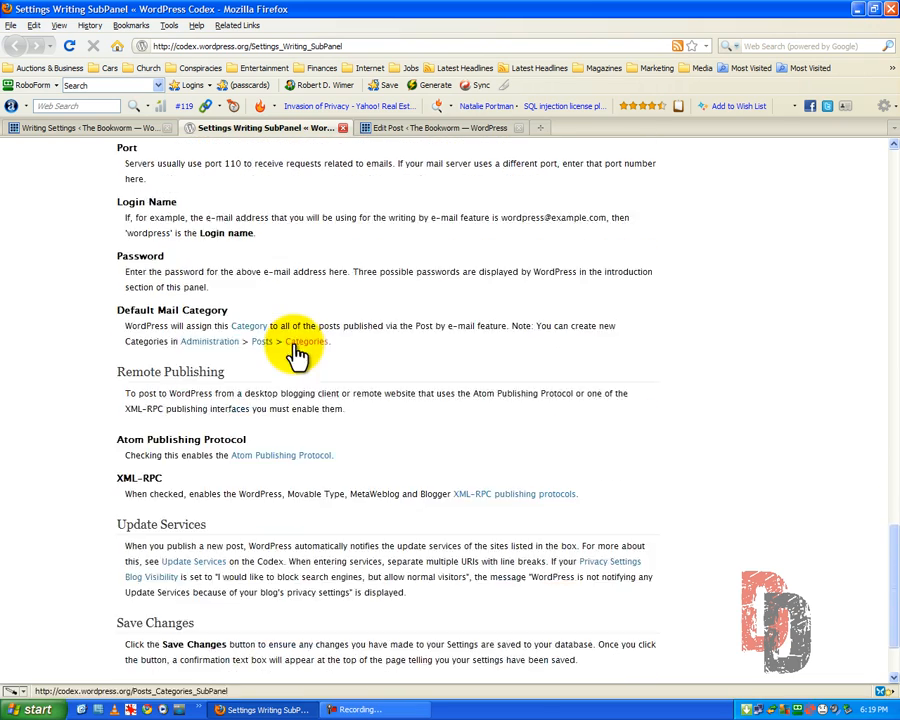
scroll(300, 352, up, 3)
scroll(298, 350, up, 19)
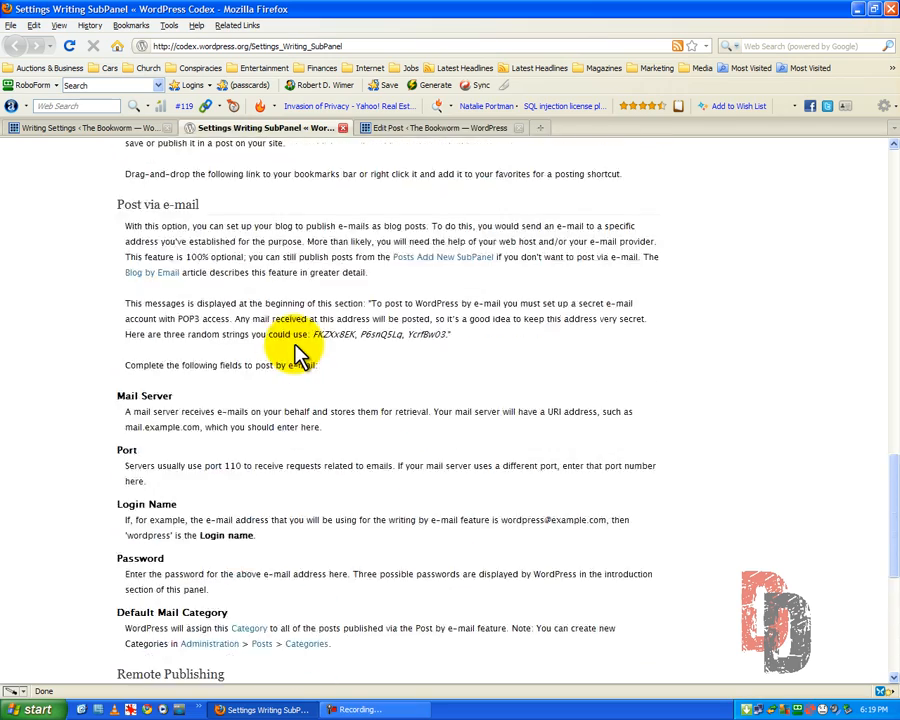
scroll(298, 350, up, 12)
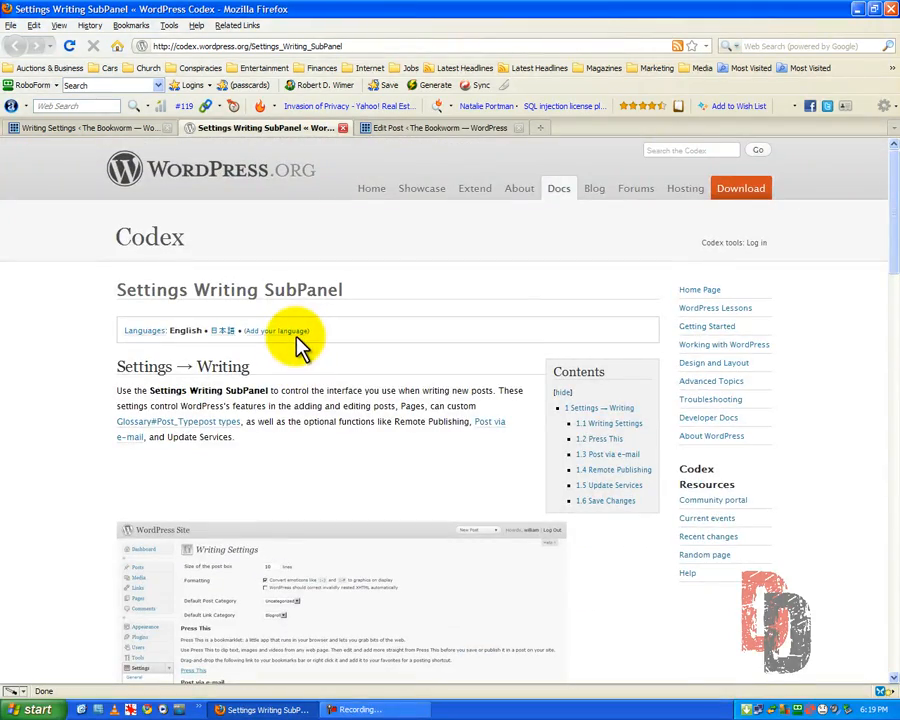
click(343, 128)
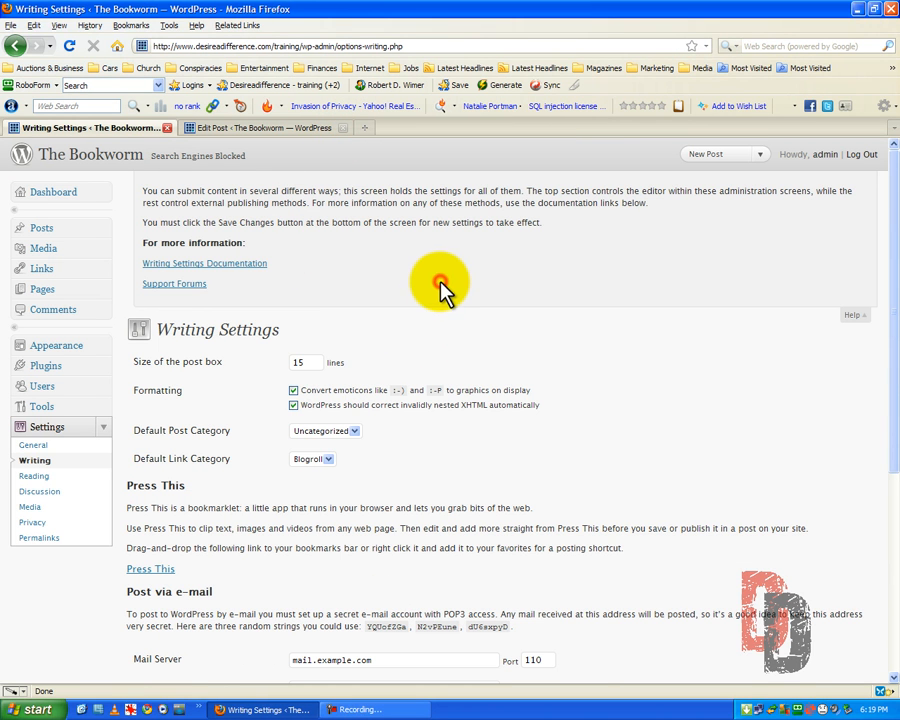
click(852, 318)
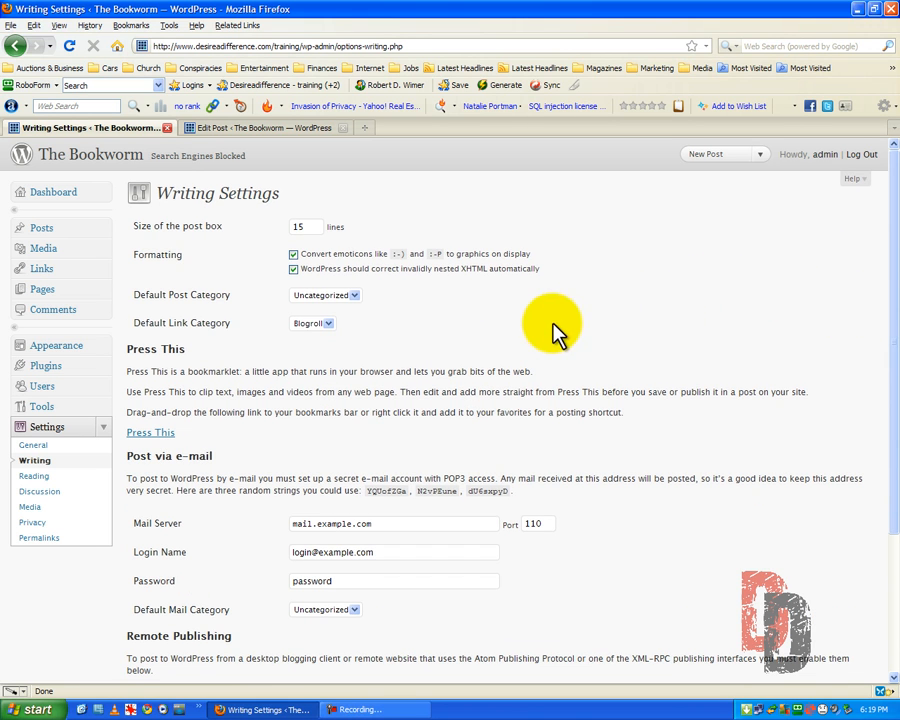
Step: In Reading Settings, make the front page display a static page using About, and check which pages are available as the Posts page
click(34, 478)
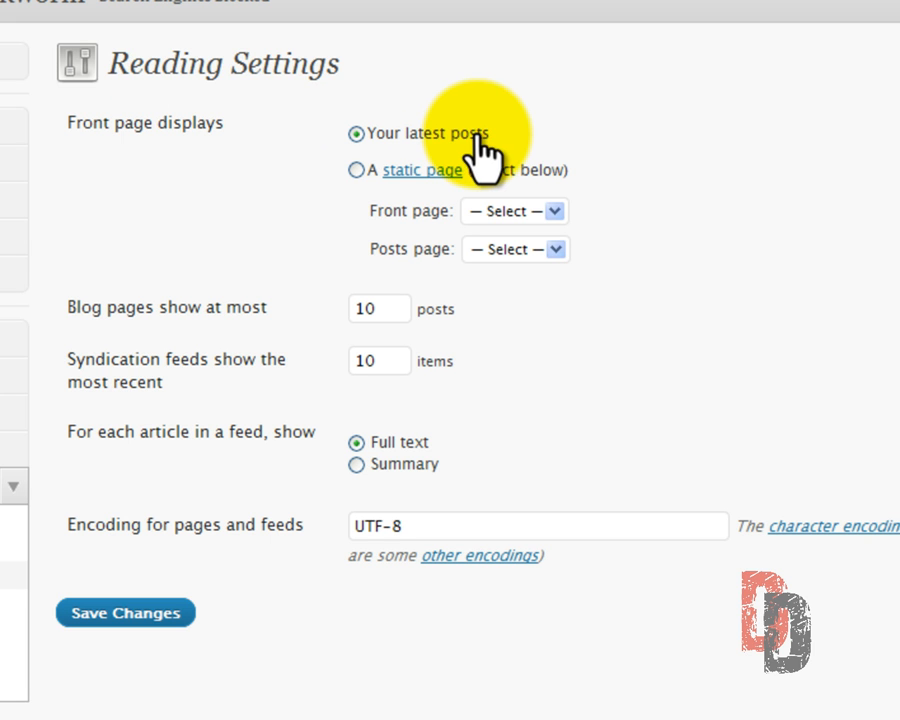
click(359, 172)
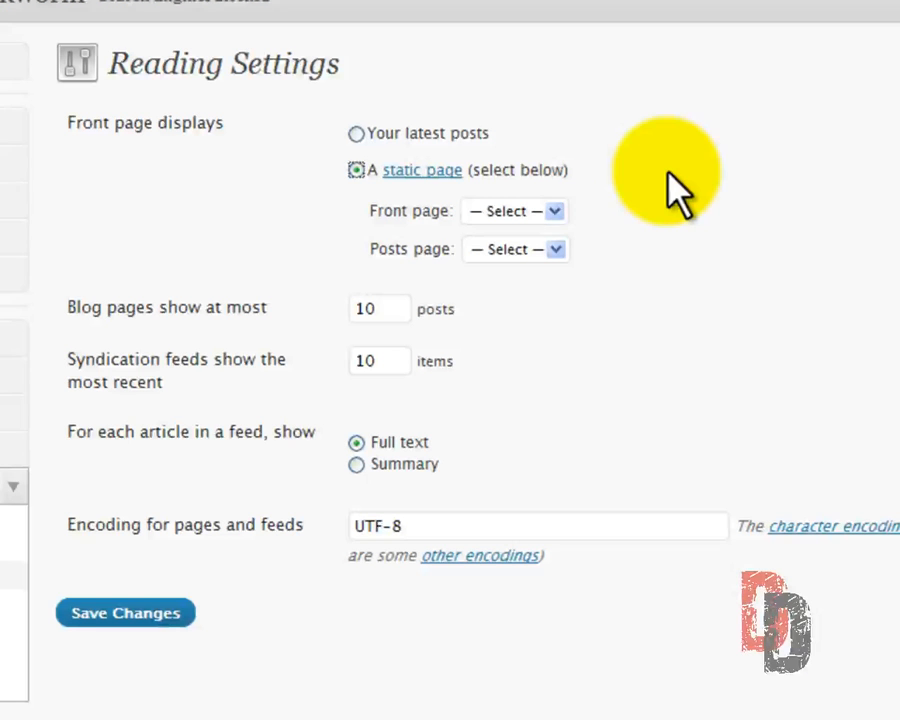
click(555, 210)
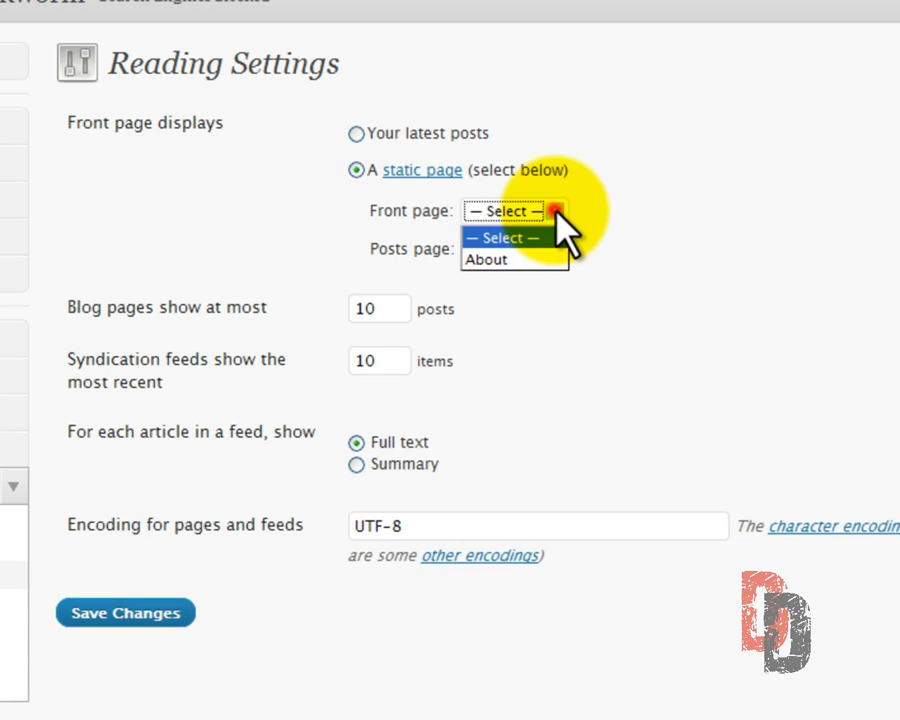
click(515, 259)
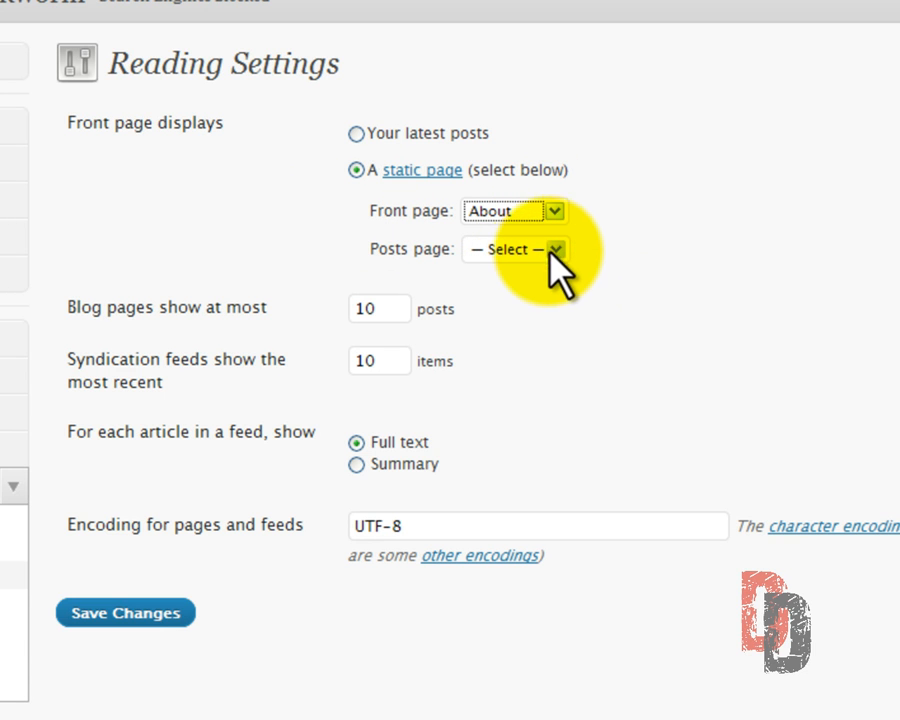
click(553, 250)
click(553, 250)
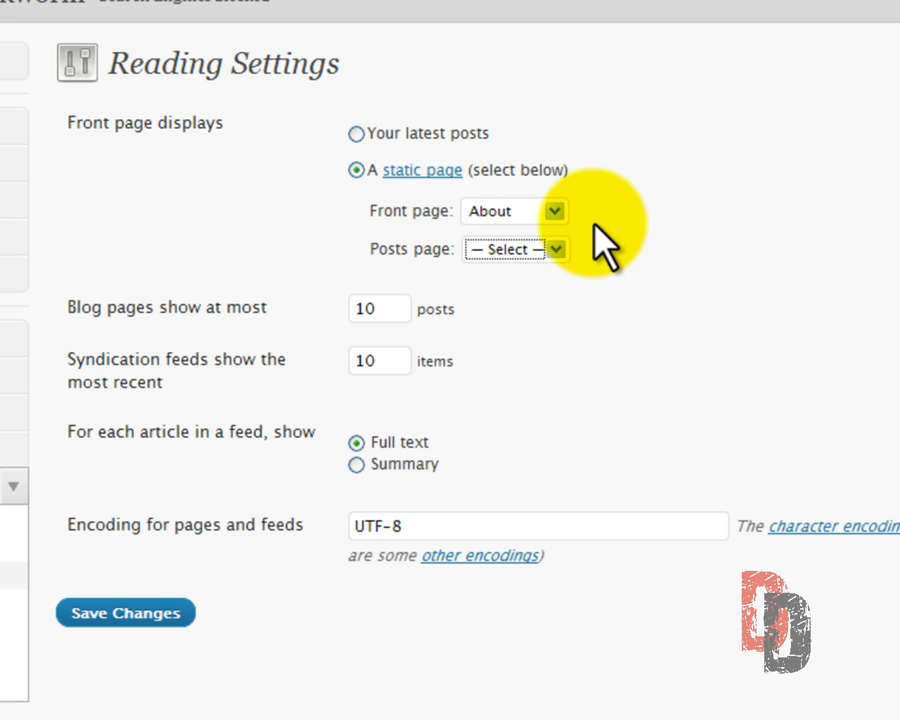
click(548, 244)
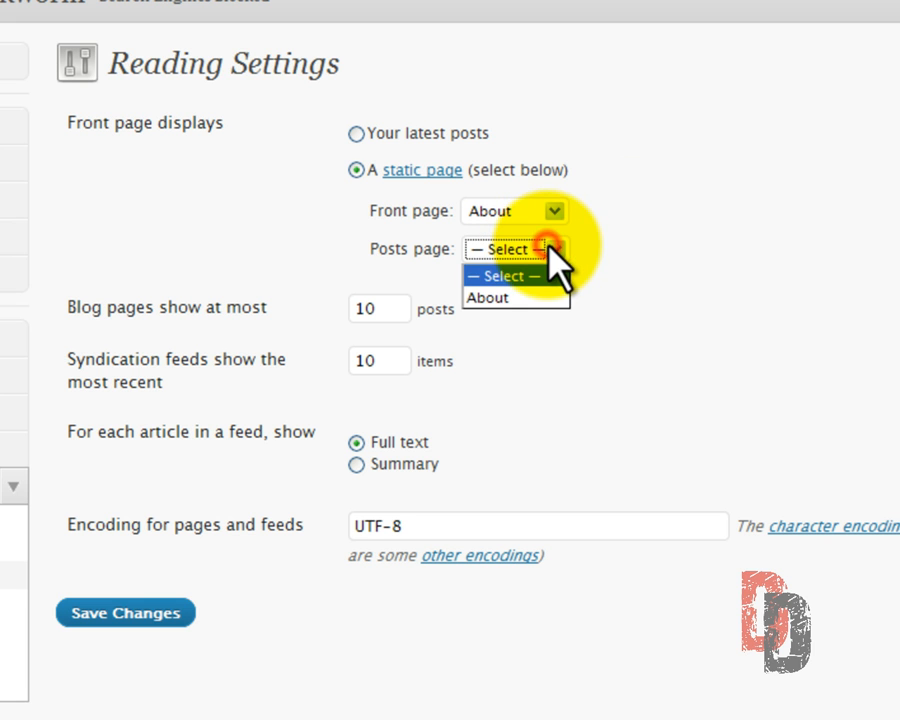
click(667, 257)
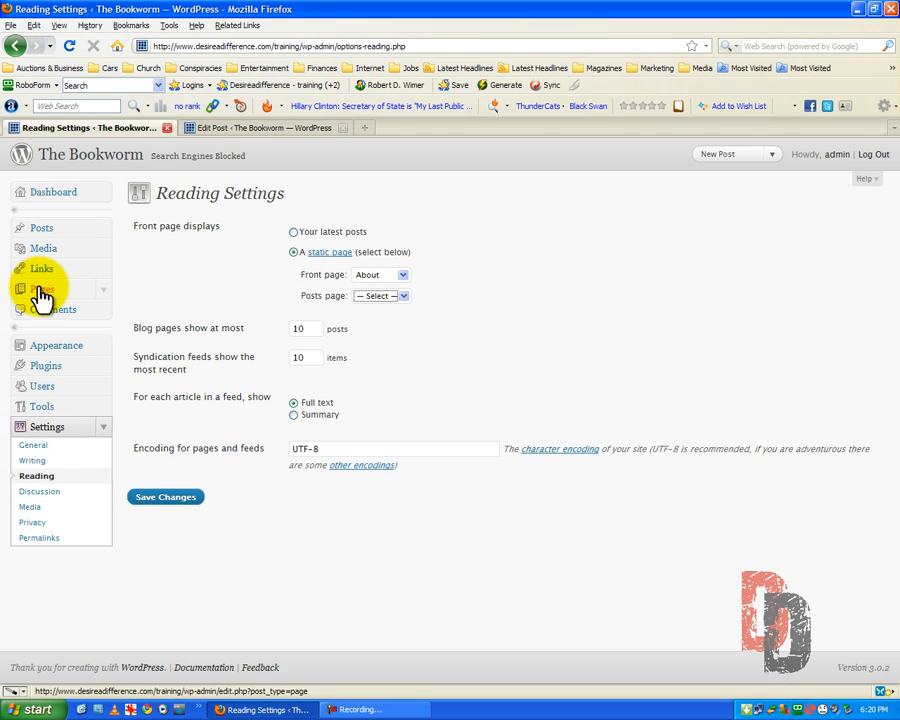
Step: Create a new page titled "Bookworm Blog" with an empty body and publish it
click(40, 290)
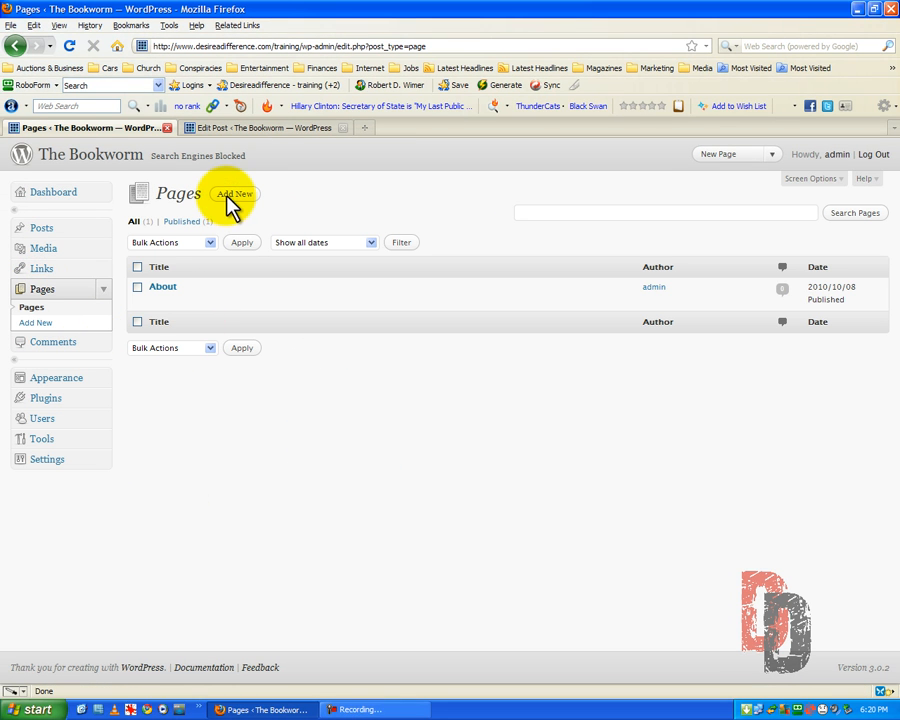
click(234, 196)
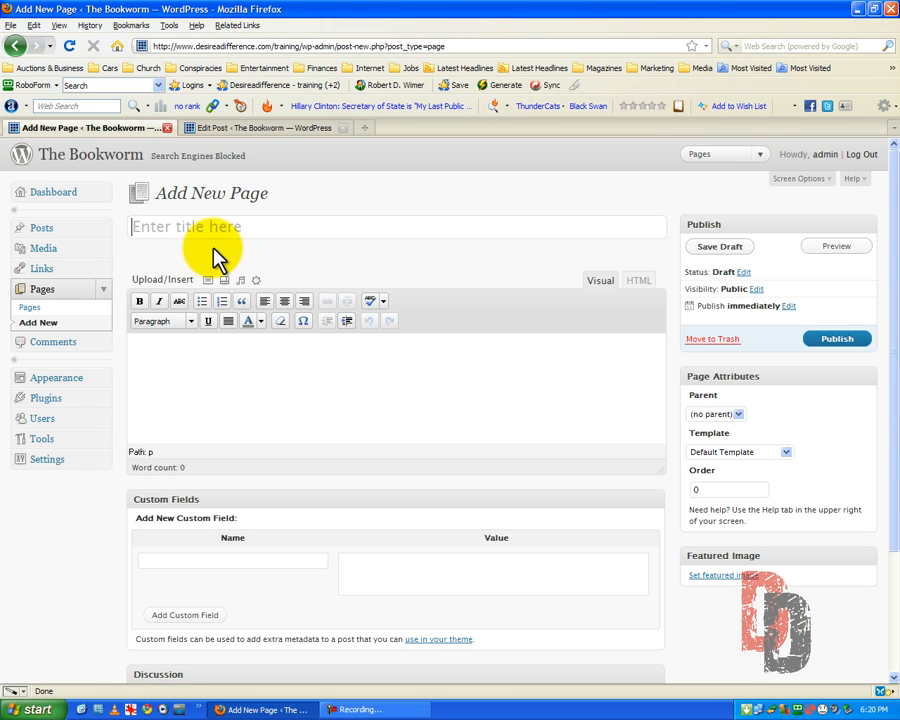
text(Boo)
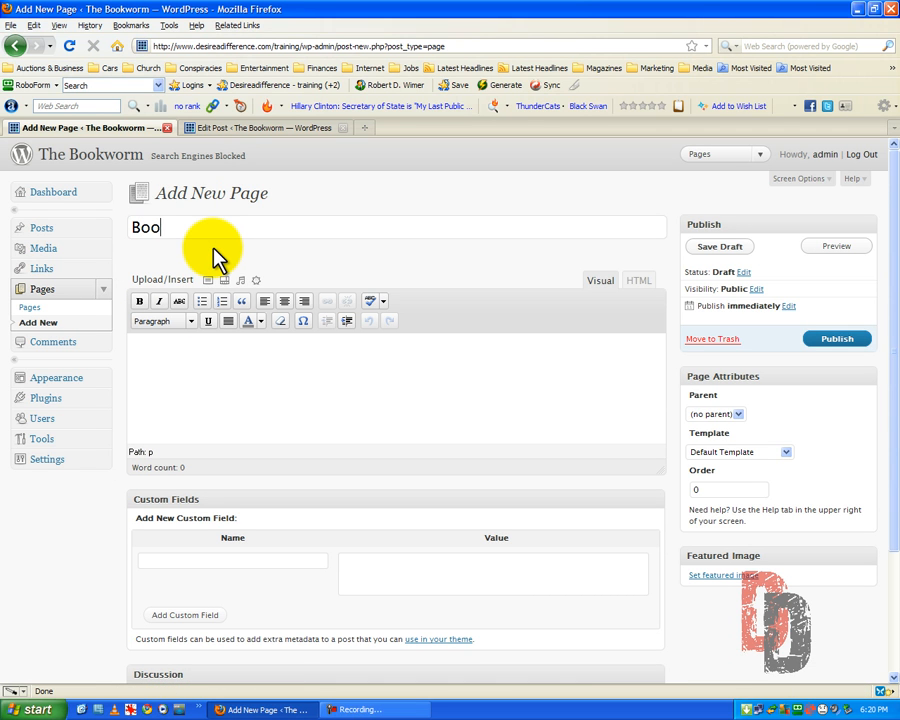
text(kworm Blog)
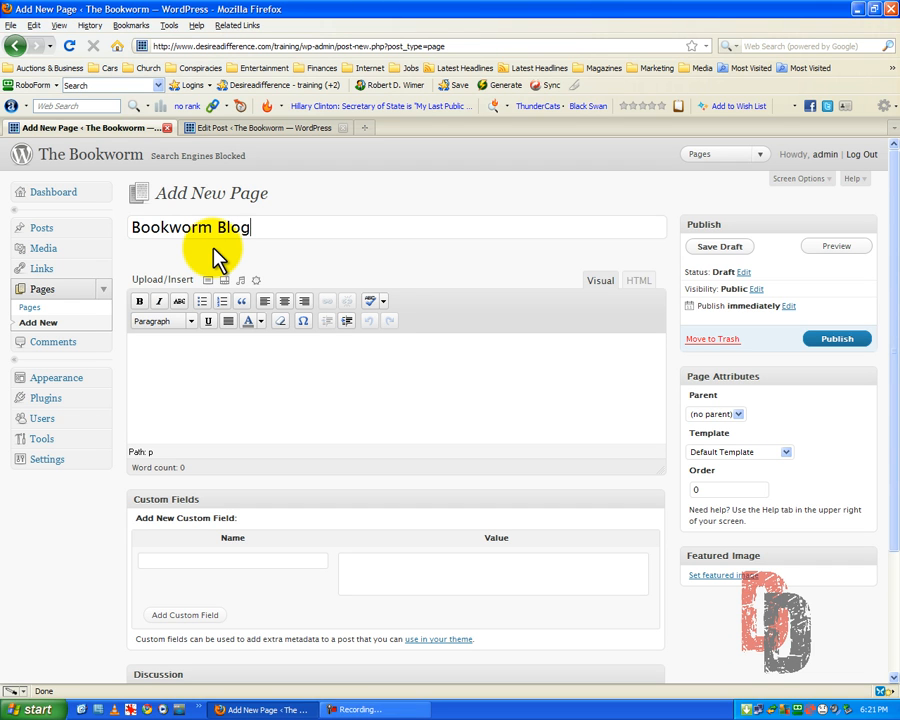
click(831, 341)
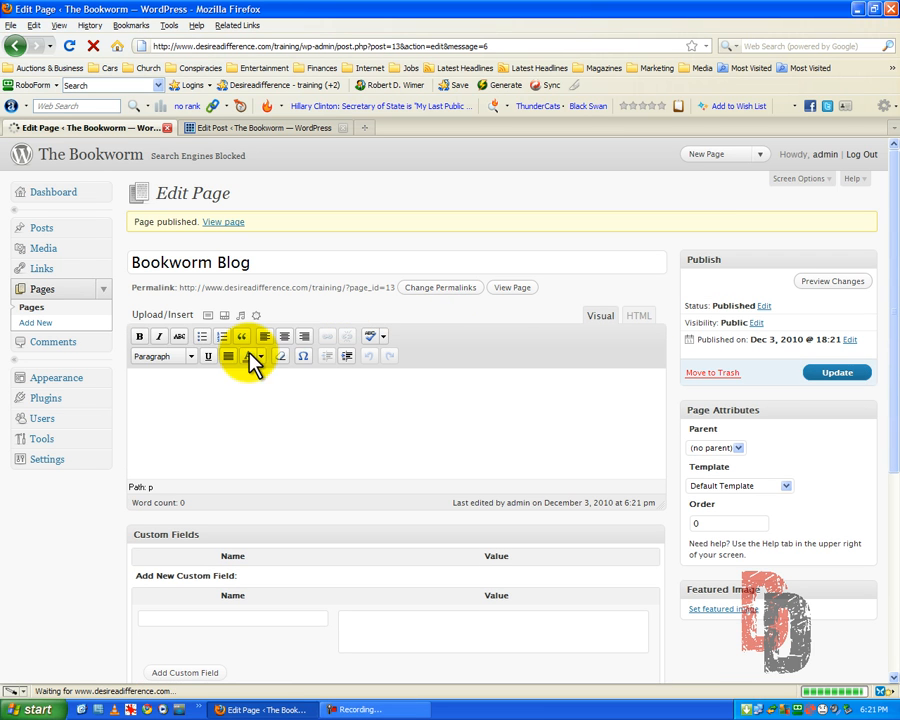
Step: In Reading Settings, choose a static front page using About, with Bookworm Blog as the Posts page
click(36, 462)
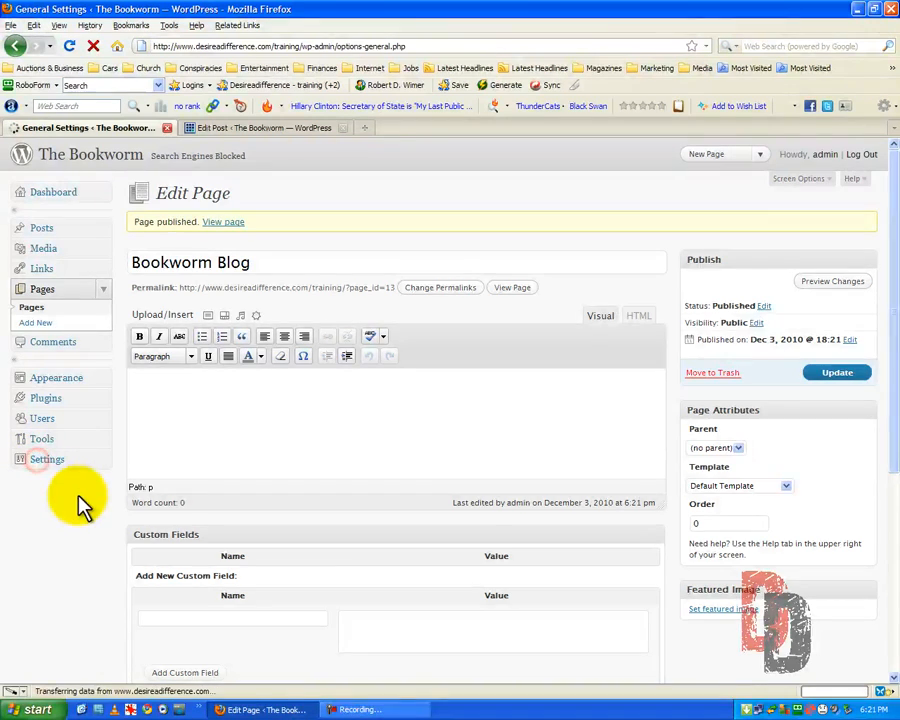
click(36, 480)
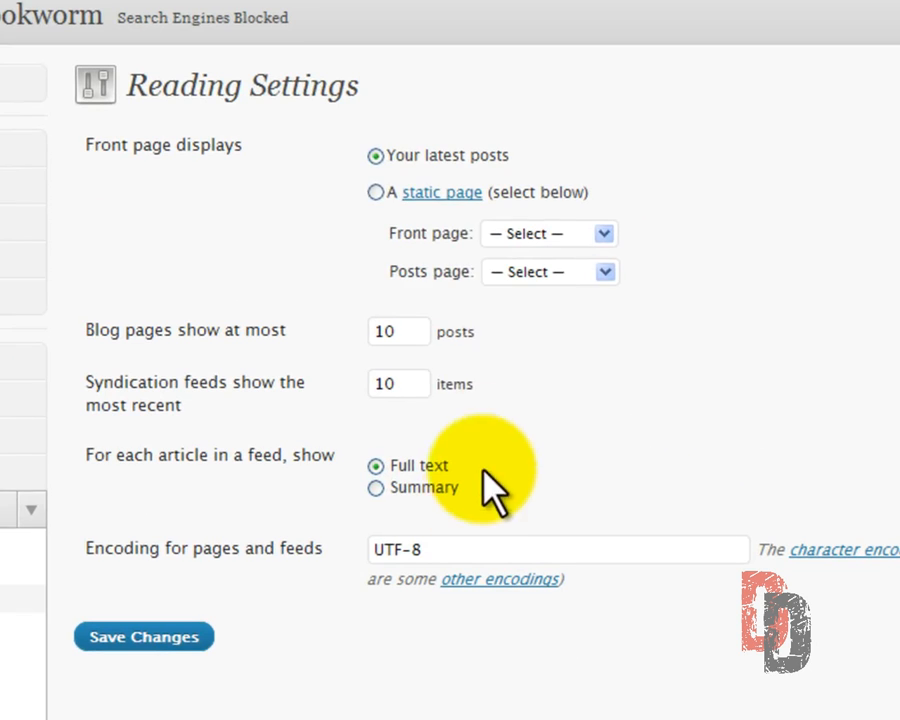
click(334, 222)
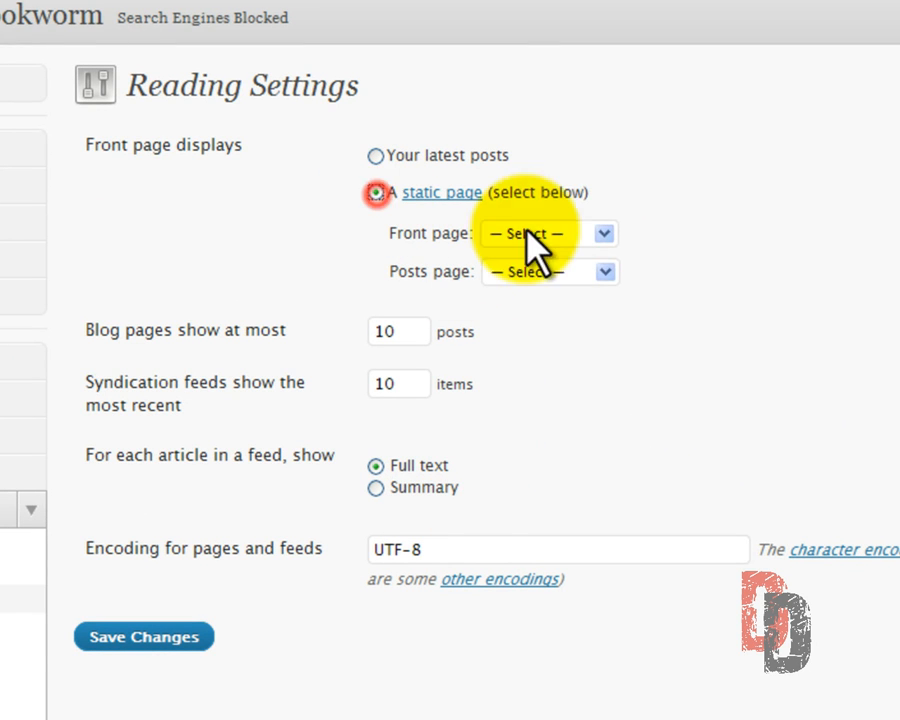
click(604, 234)
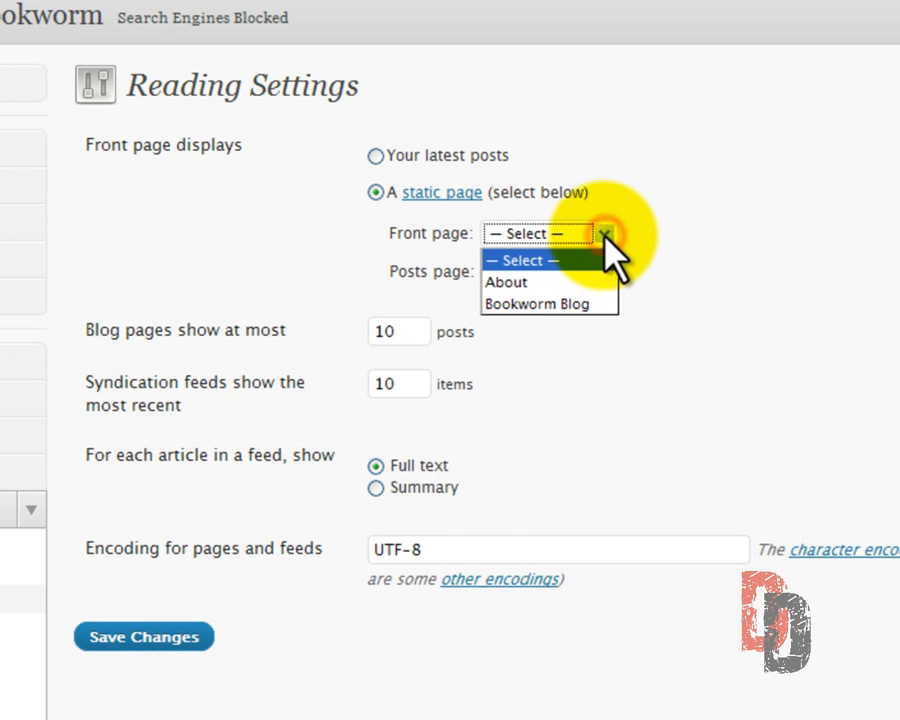
click(545, 285)
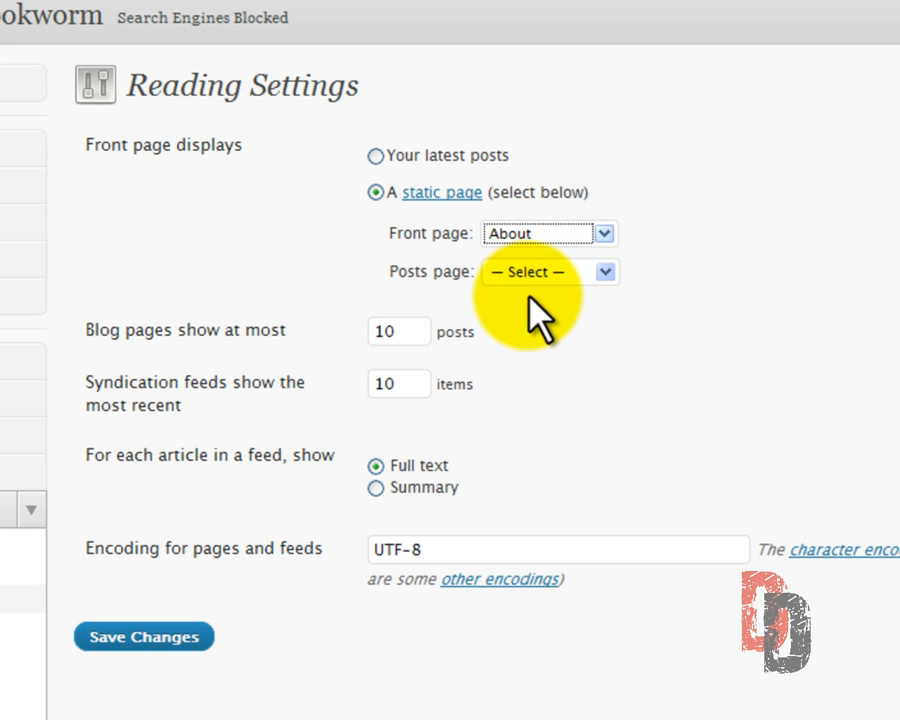
click(604, 272)
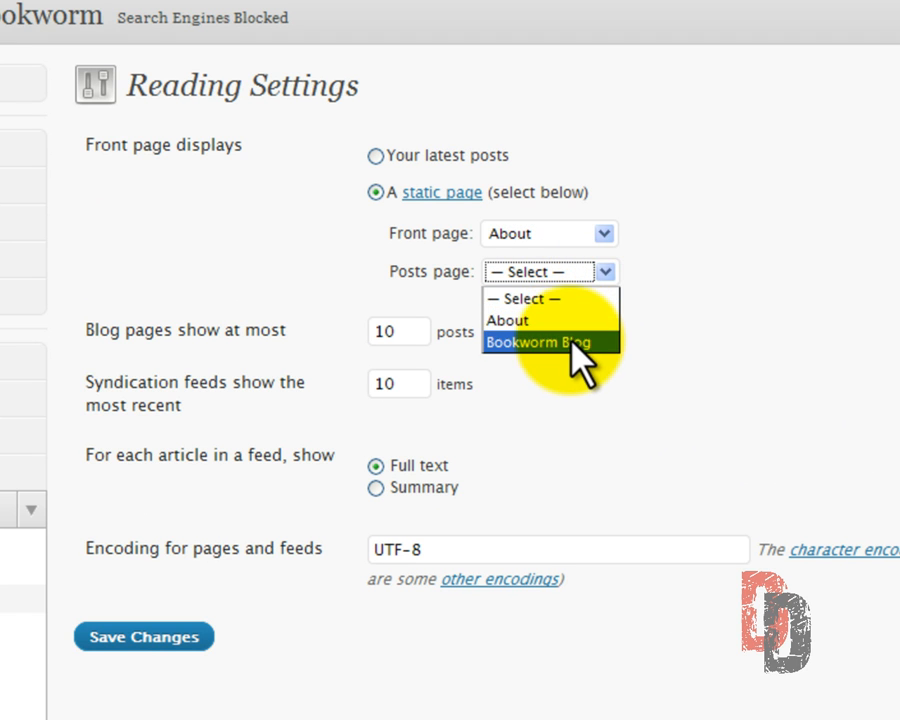
click(572, 342)
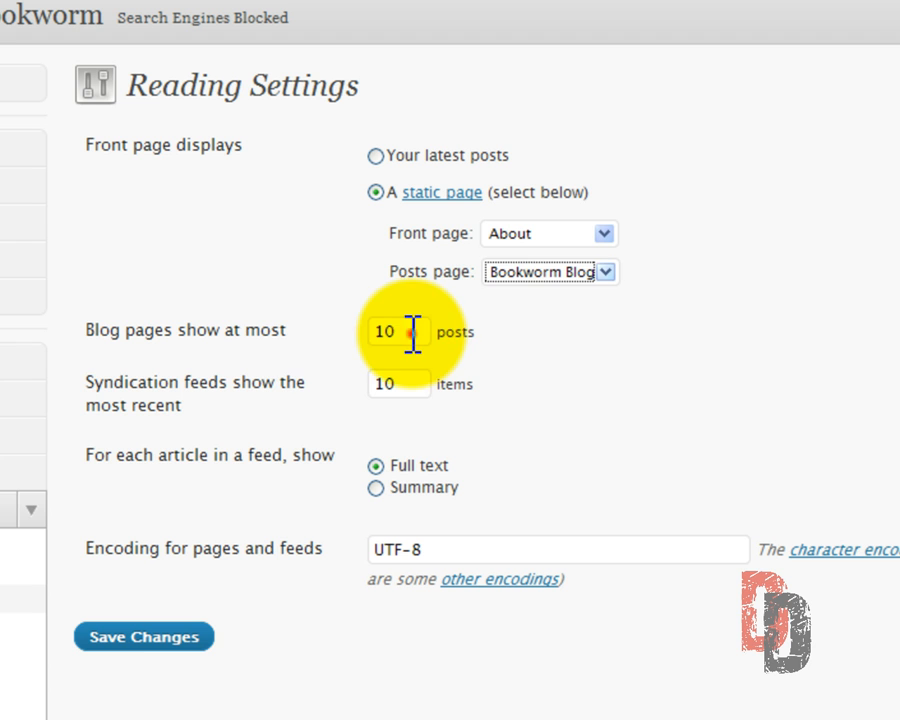
Step: Try 5 and 20 as the maximum number of posts on blog pages, and put the value back to 10
drag(412, 331, 354, 323)
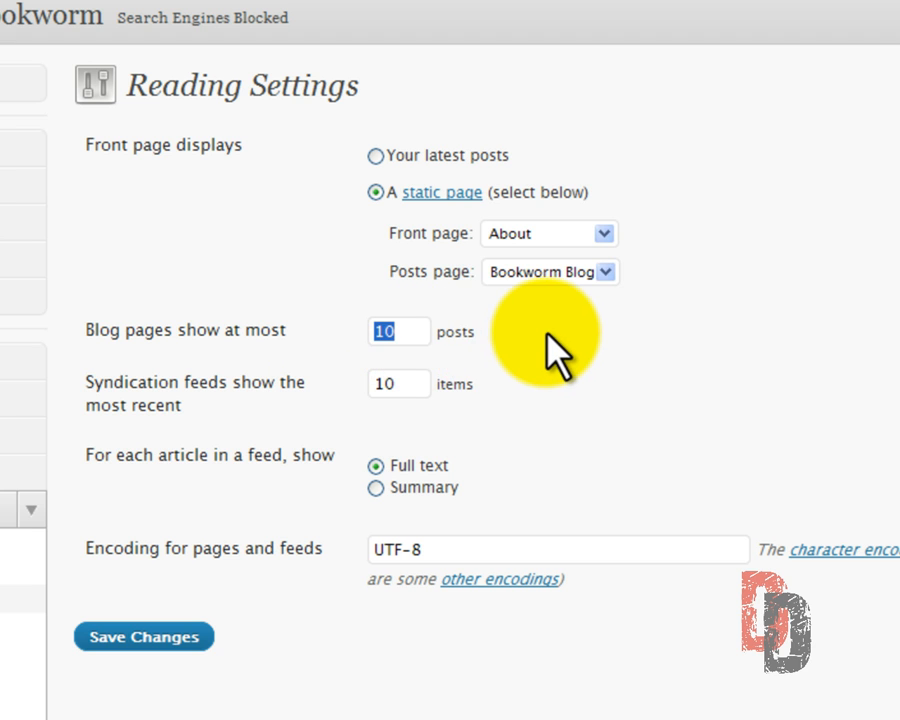
text(5)
key(BackSpace)
text(20)
key(BackSpace)
key(BackSpace)
text(10)
click(547, 336)
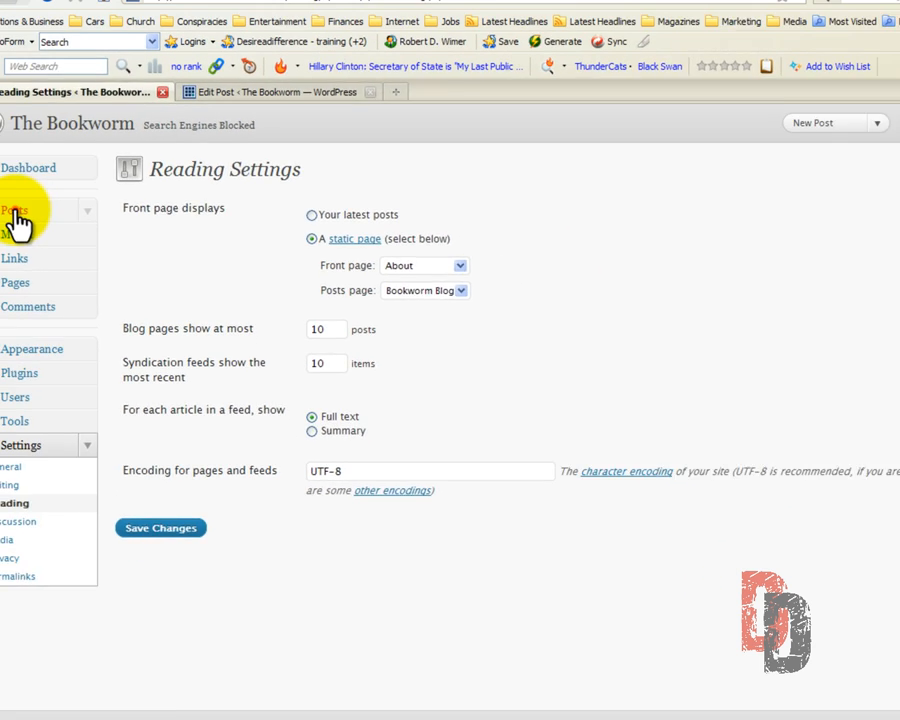
Step: Open the "Hello world!" post for editing, look at its Excerpt section, and go back to Reading Settings
click(16, 212)
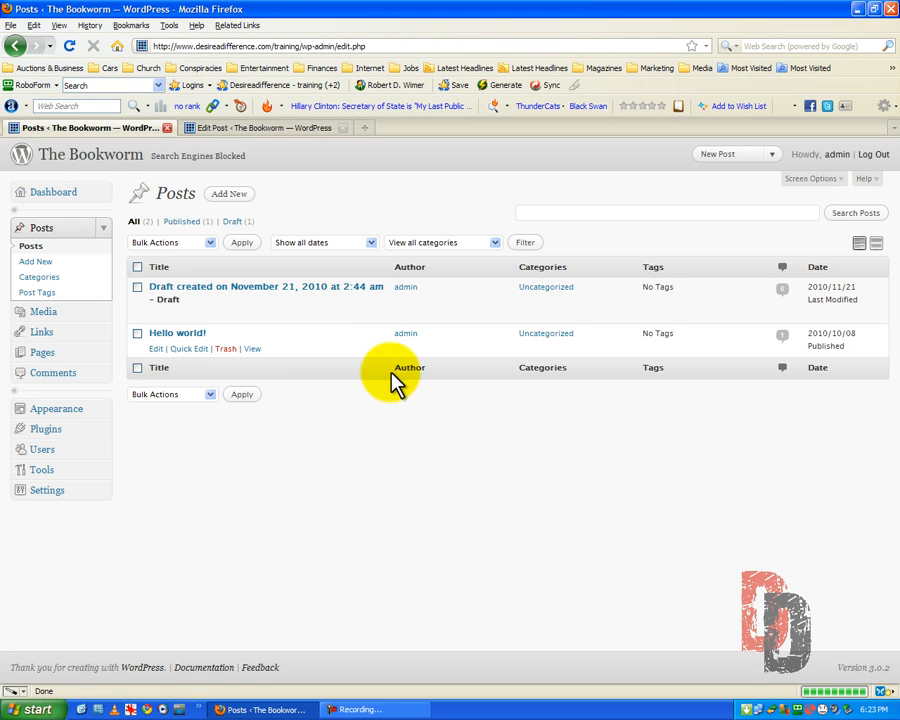
click(156, 349)
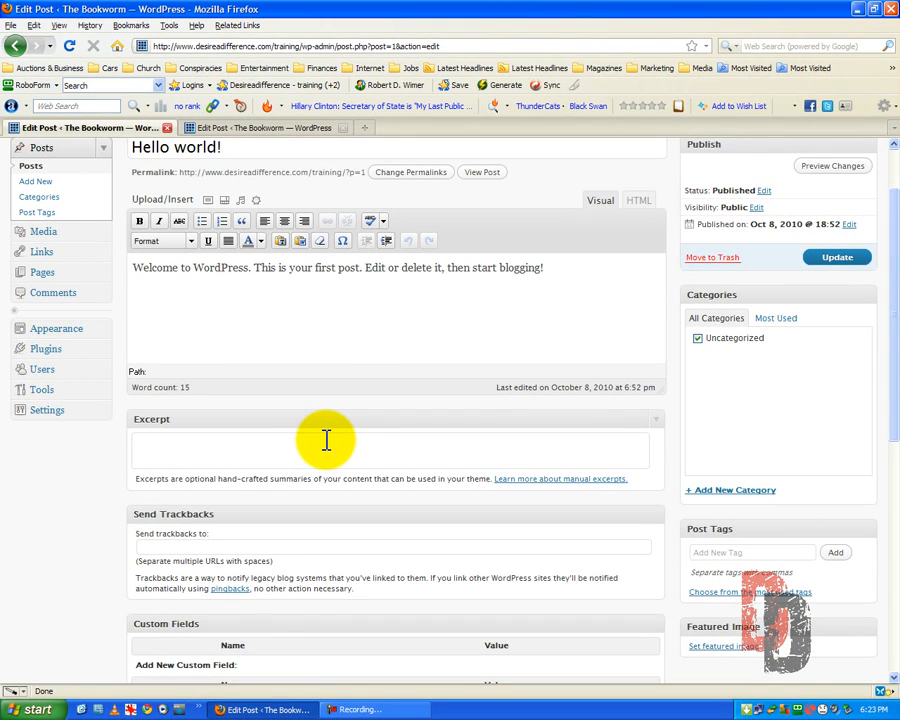
click(40, 414)
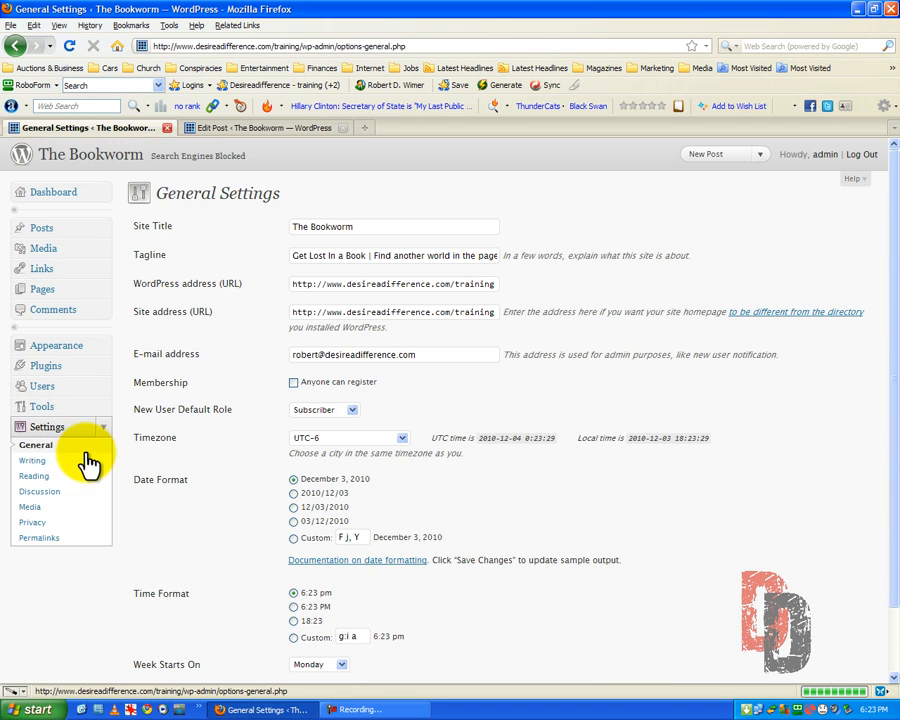
click(33, 477)
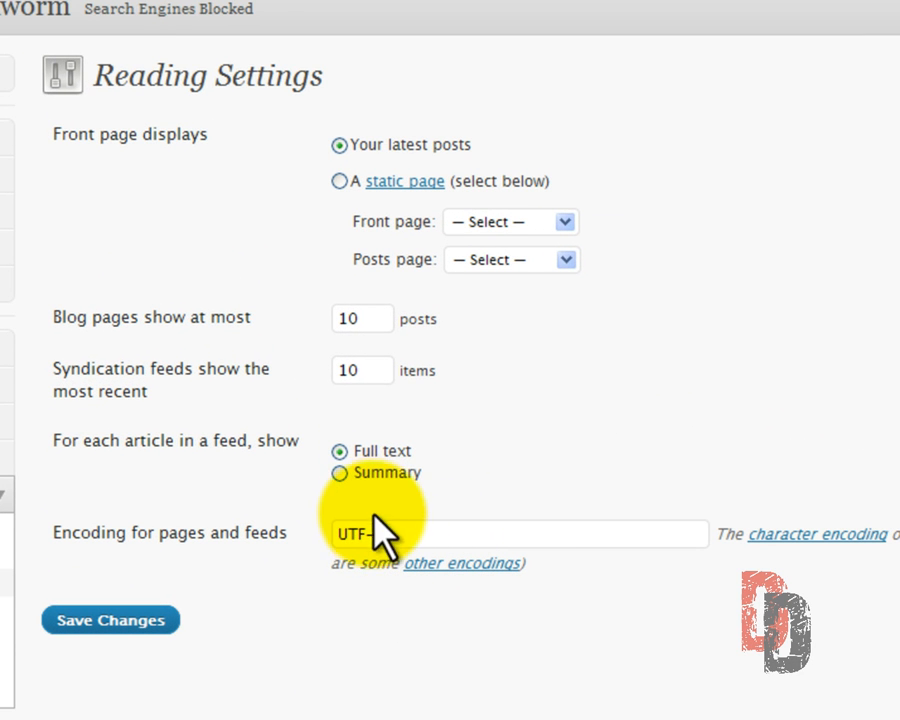
Step: Set each article in a feed to show Summary, and limit blog pages to at most 8 posts
click(340, 474)
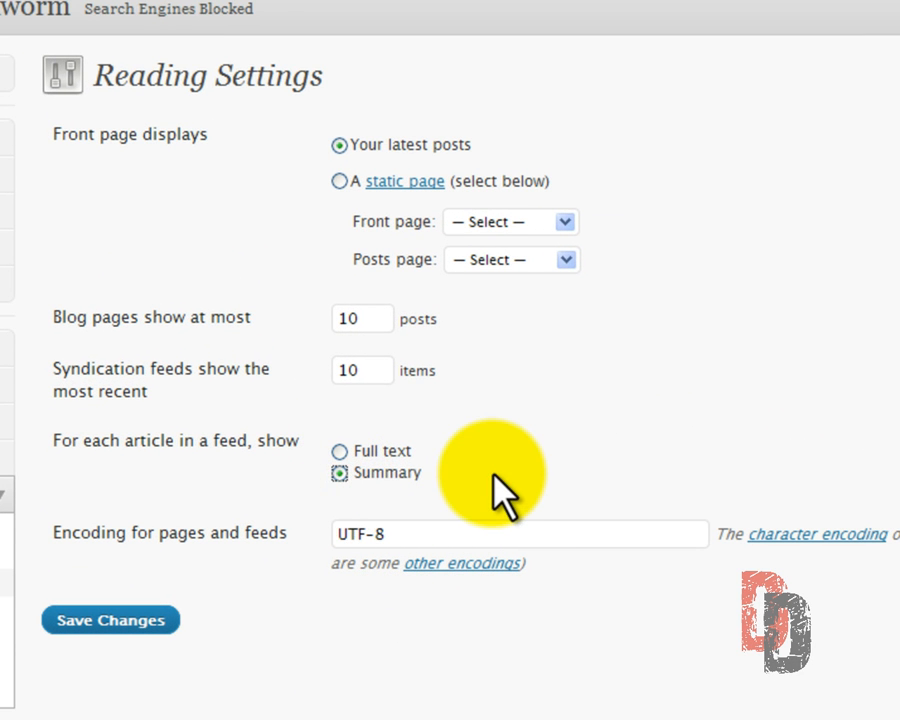
click(340, 451)
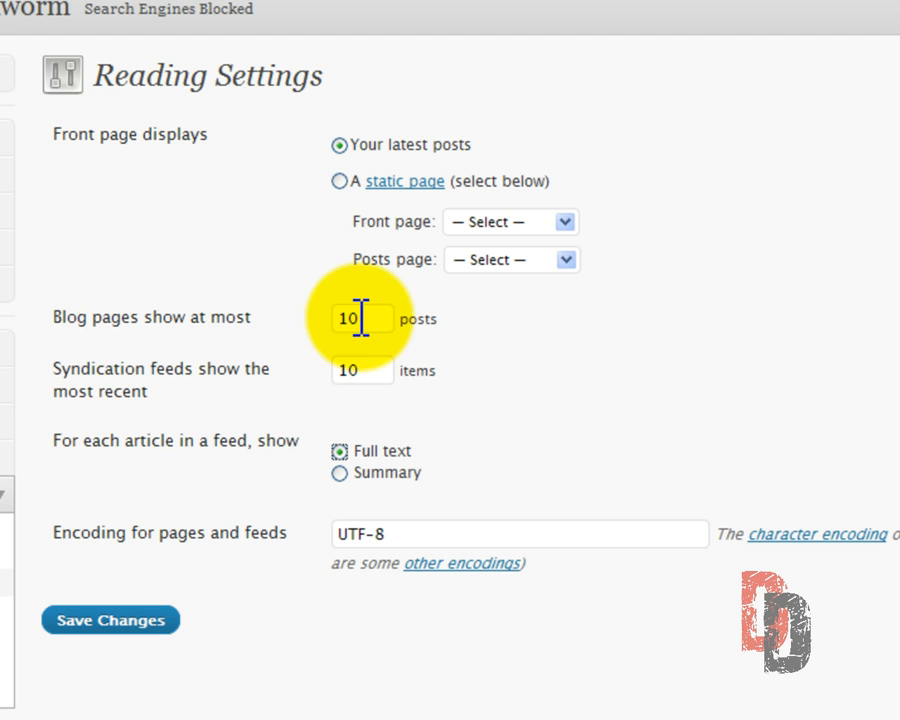
drag(358, 317, 325, 317)
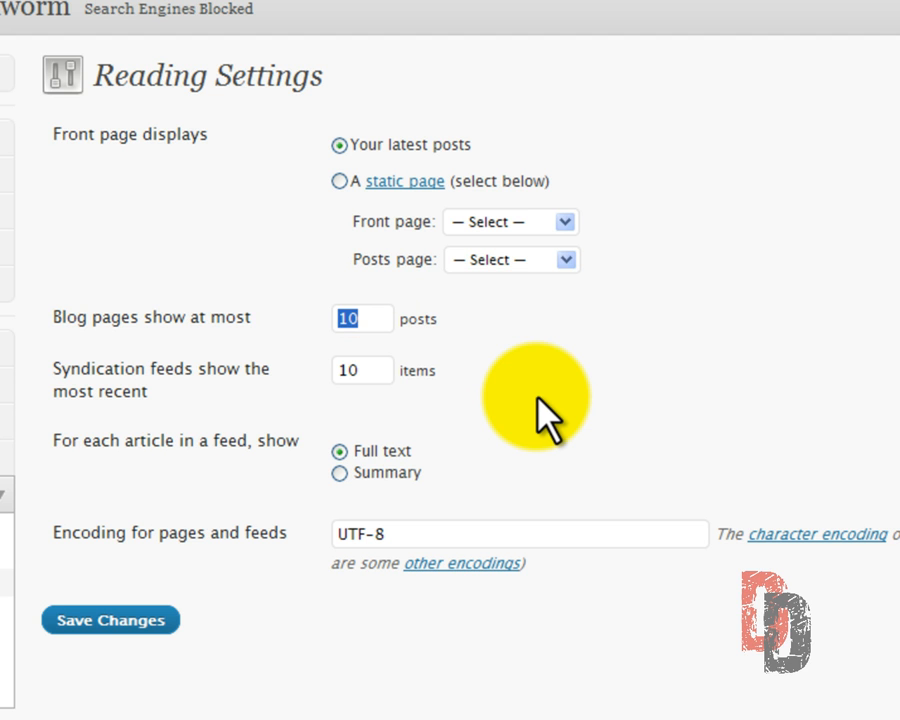
text(3)
click(345, 474)
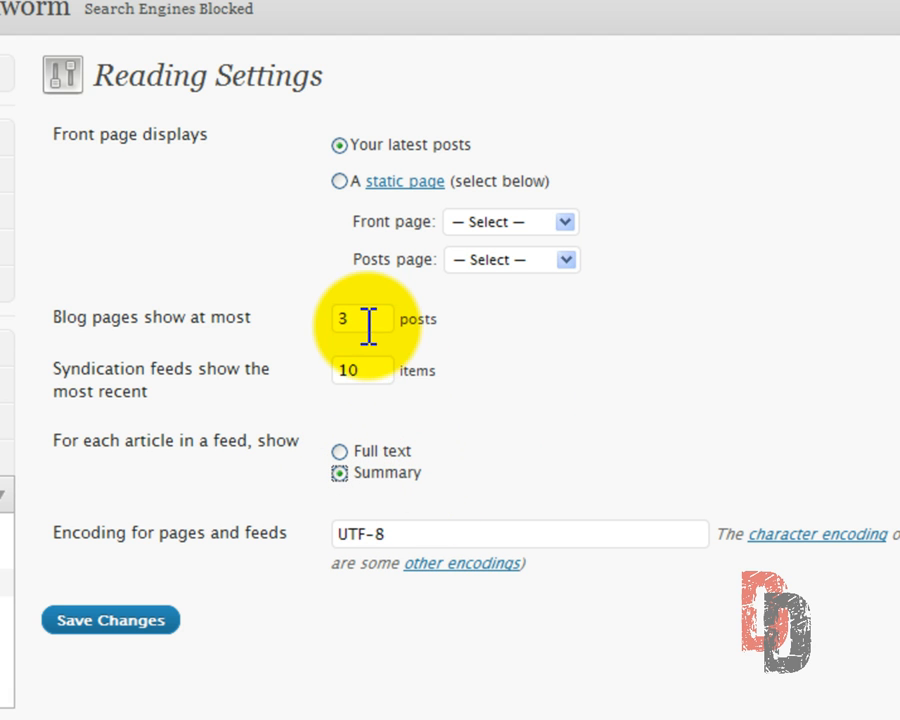
drag(368, 321, 315, 316)
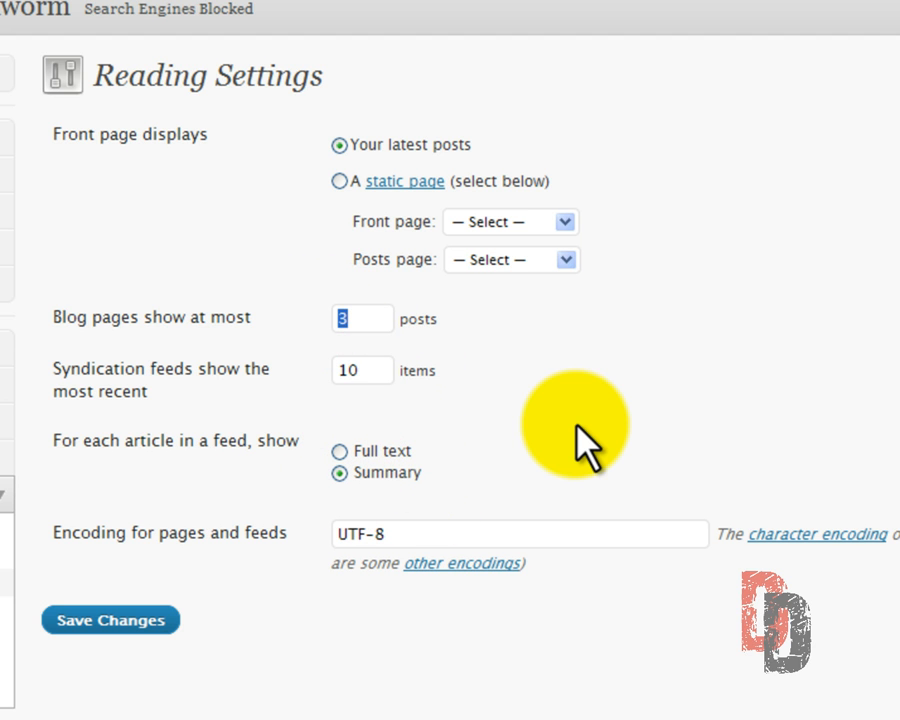
text(8)
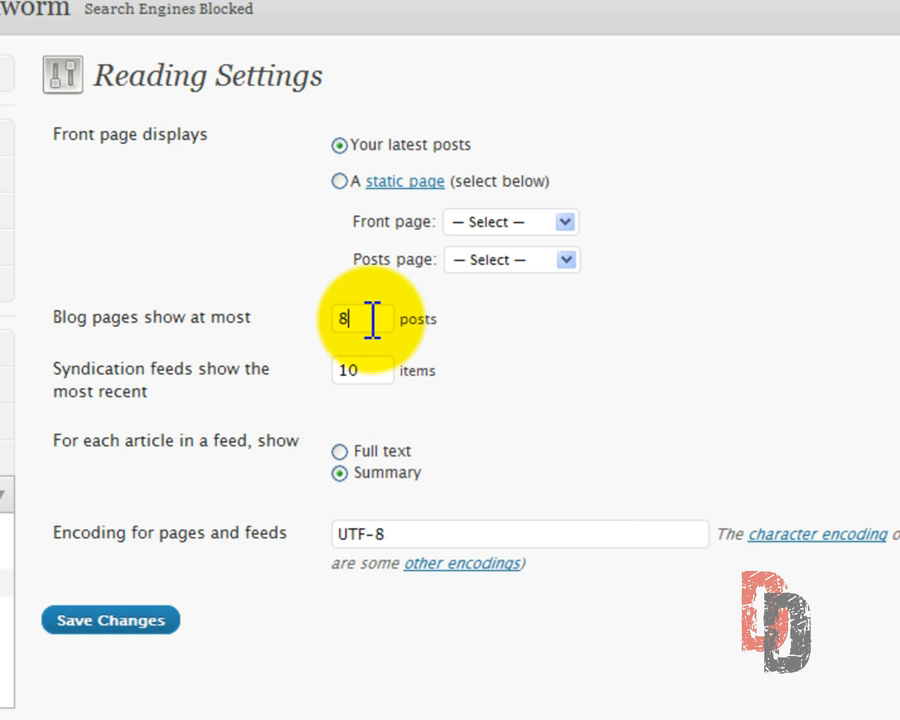
Step: Set the front page to the static page About and the Posts page to Bookworm Blog, and save the Reading Settings
click(355, 183)
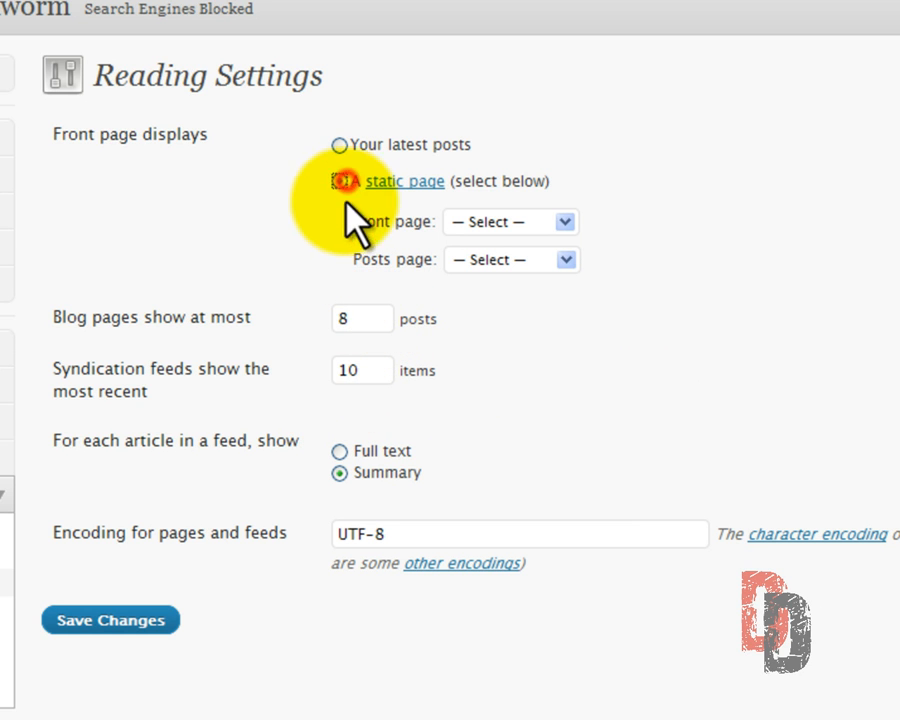
click(562, 224)
click(503, 272)
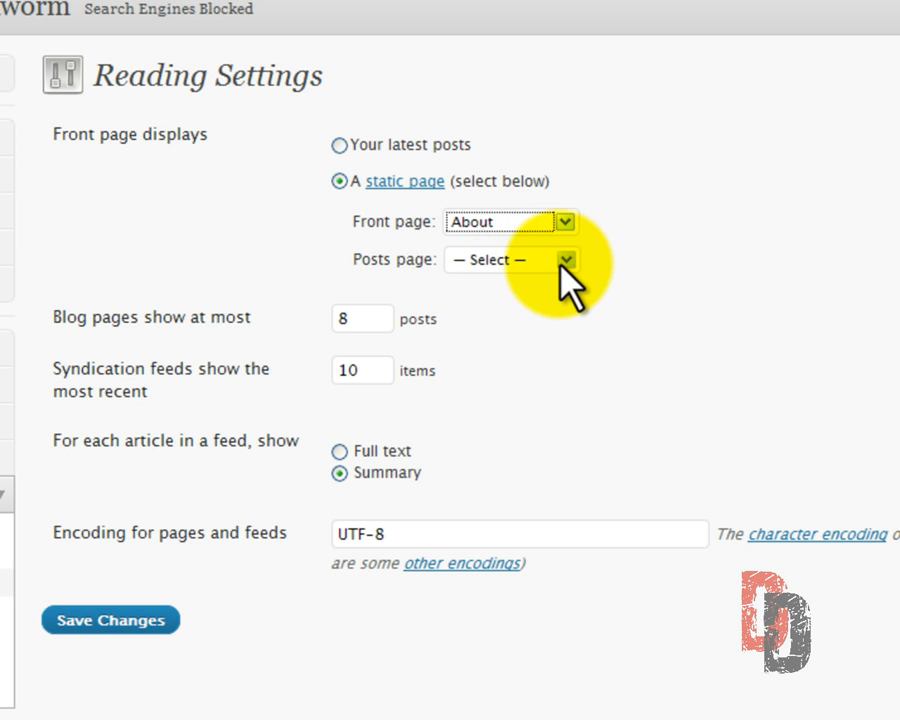
click(566, 259)
click(506, 329)
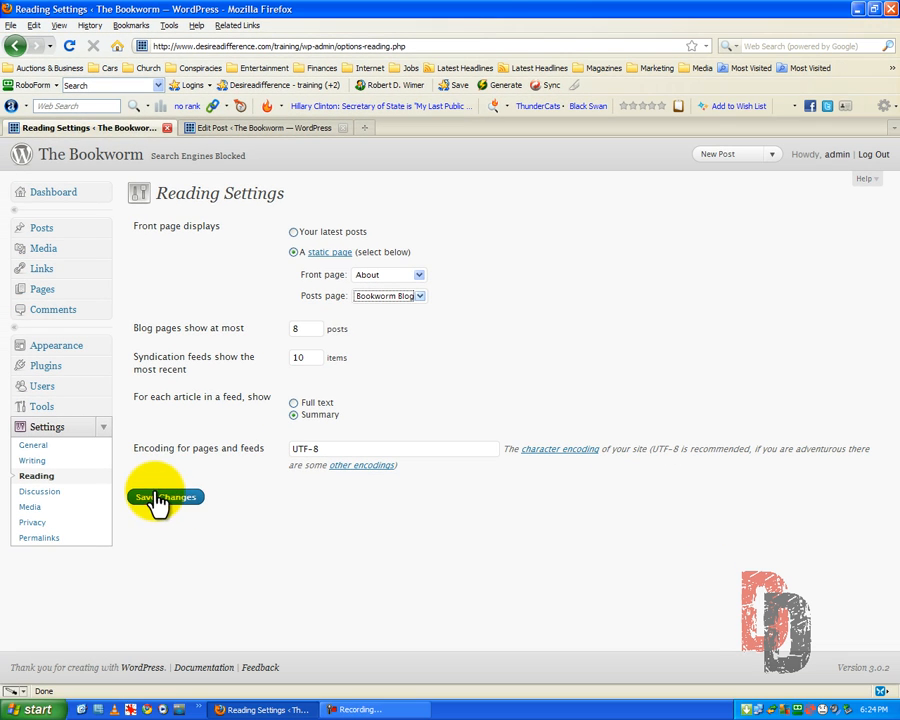
click(157, 500)
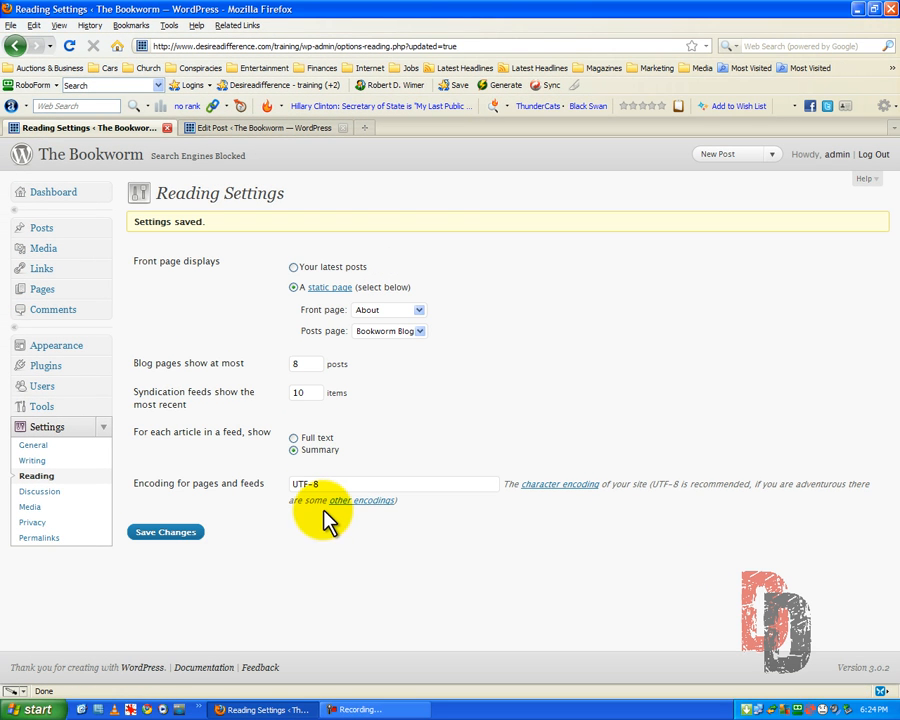
Step: View The Bookworm's home page in the other browser tab to check the static front page, and return to Reading Settings
click(267, 130)
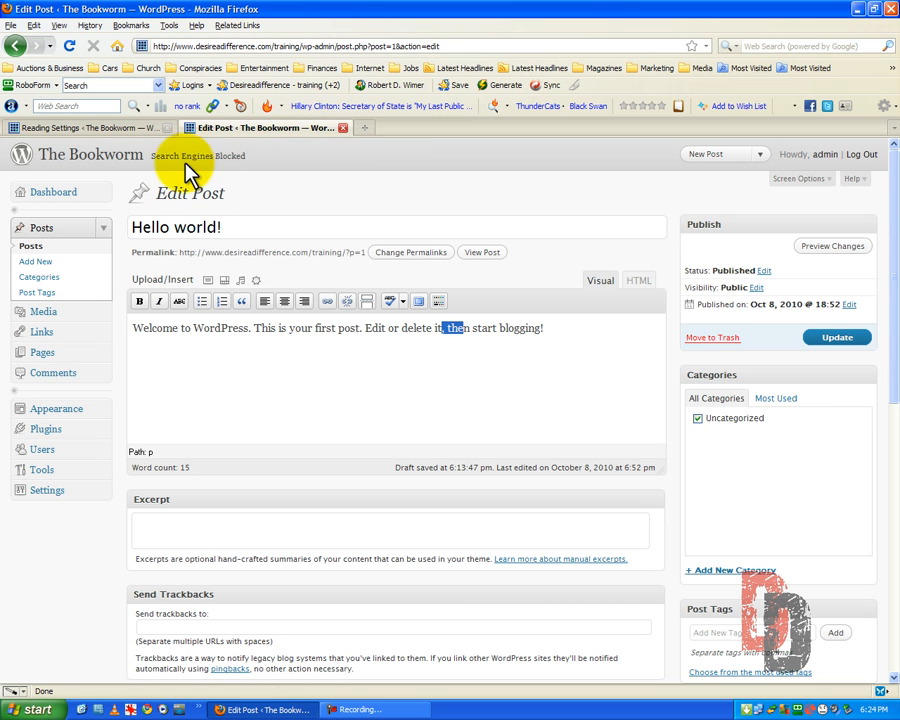
click(104, 154)
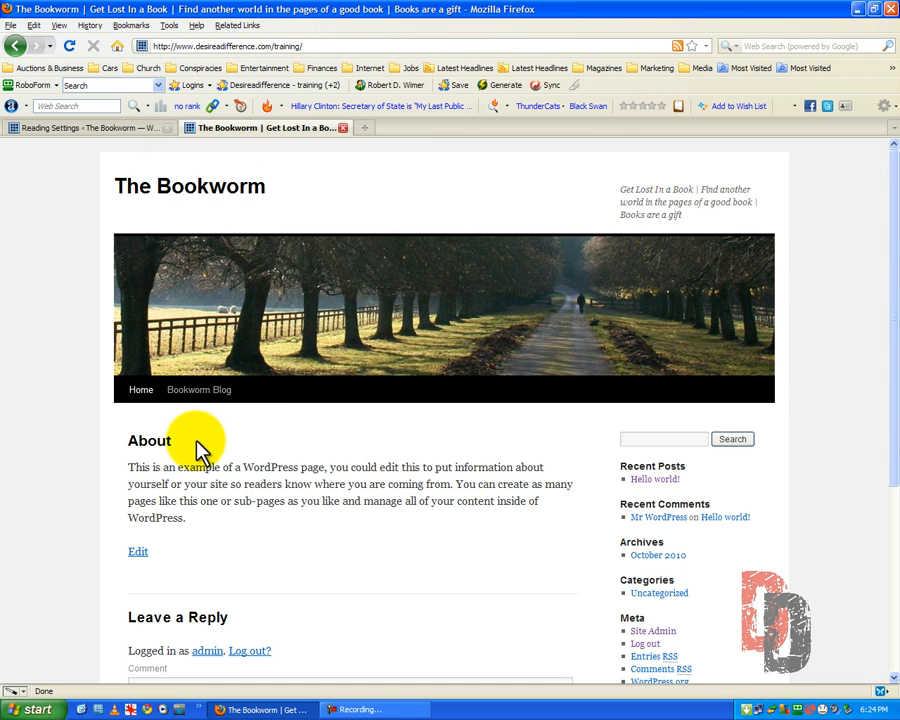
click(133, 128)
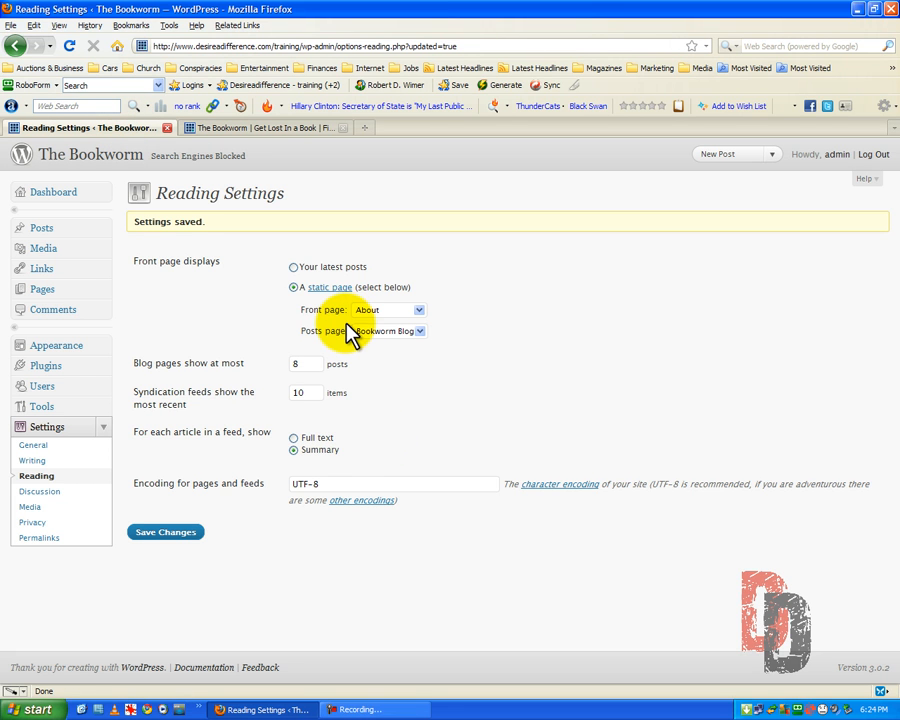
Step: Make the front page display the latest posts, save the settings, and reload the site's home page to compare
click(295, 268)
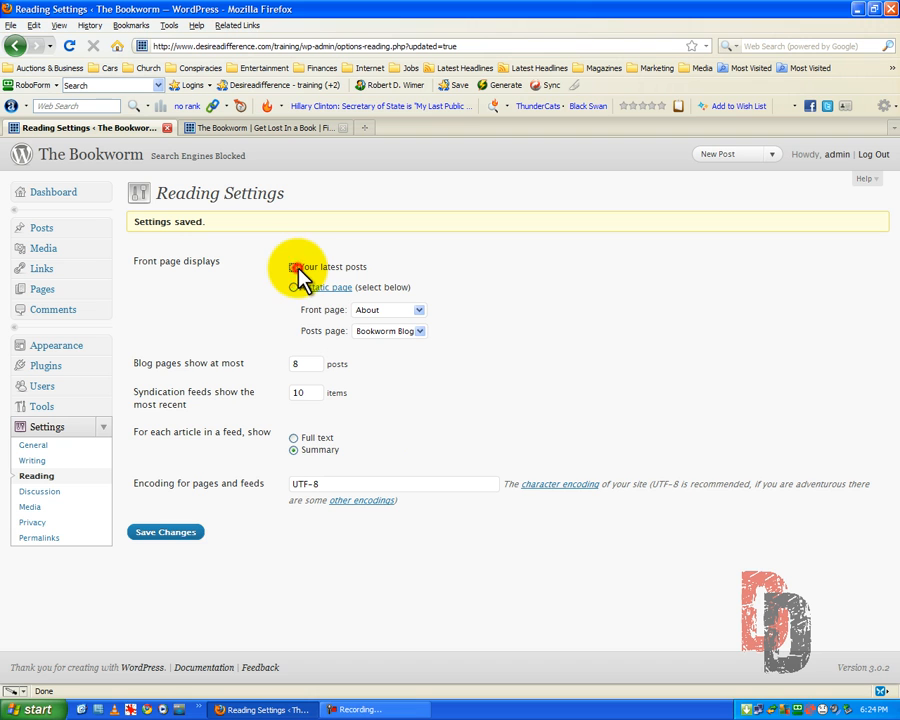
click(170, 534)
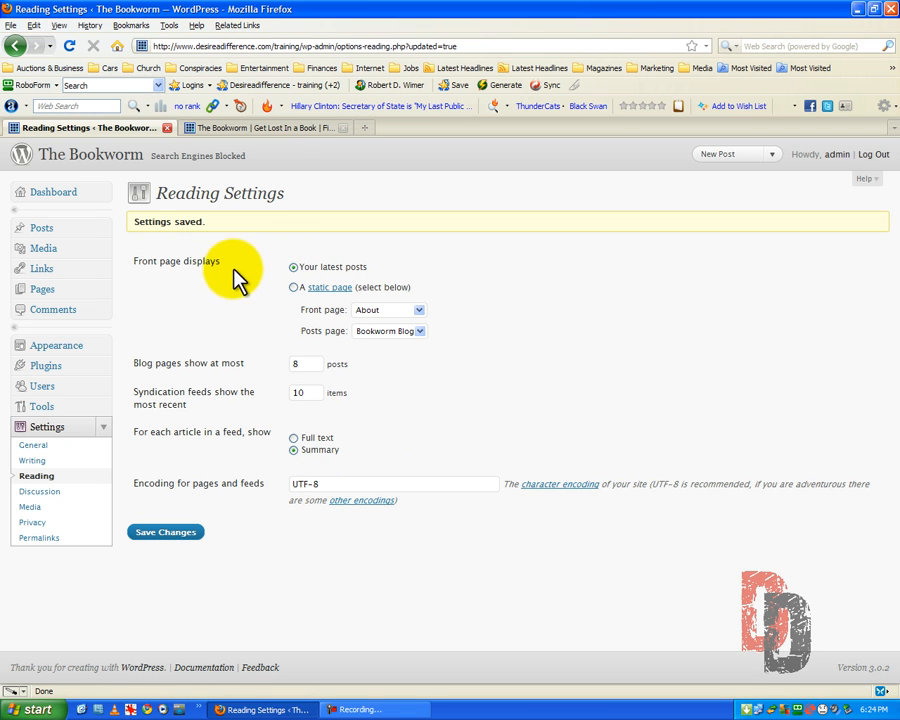
click(275, 132)
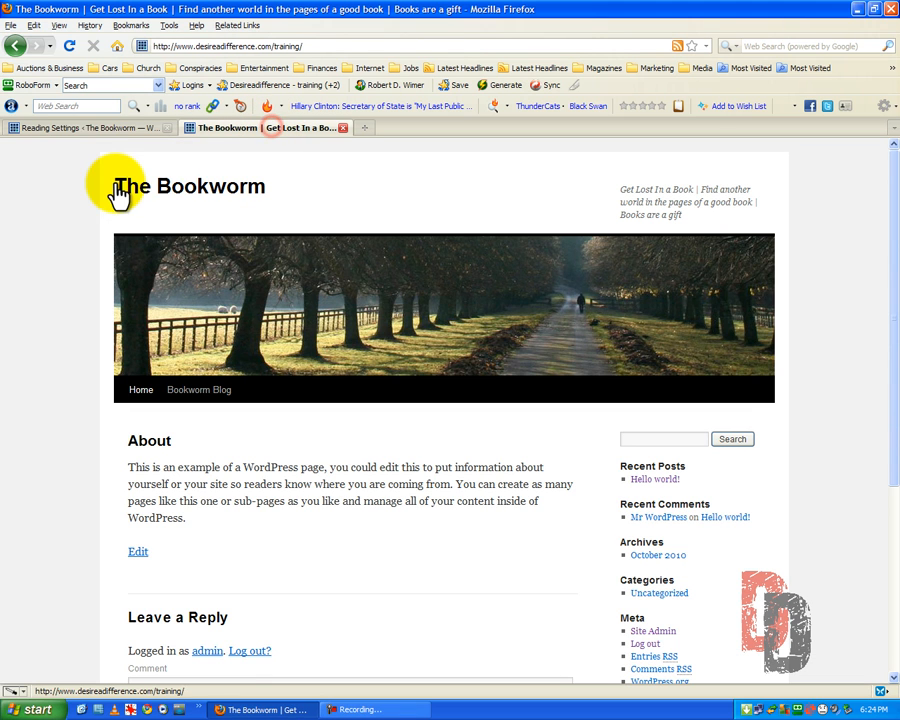
click(68, 45)
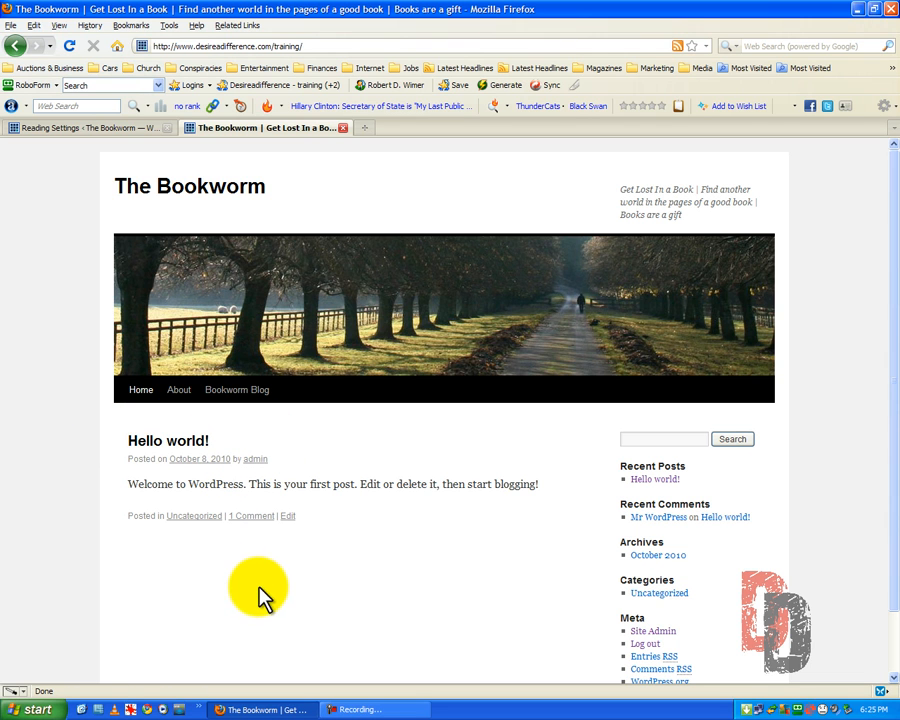
Step: Switch the front page back to a static page, save the settings, and reload the site's home page
click(88, 127)
click(296, 288)
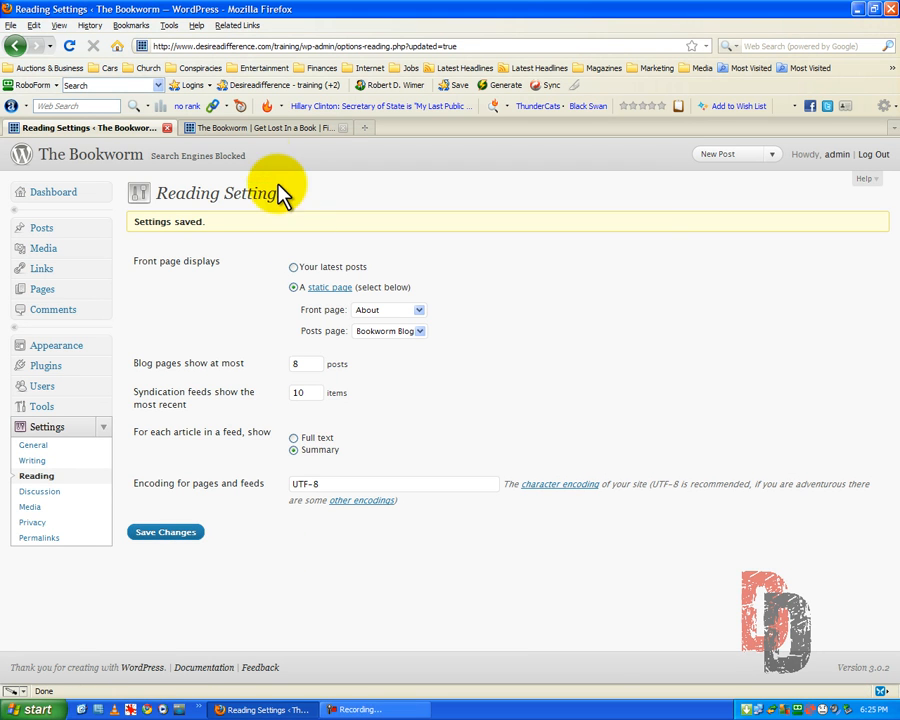
click(262, 128)
click(69, 45)
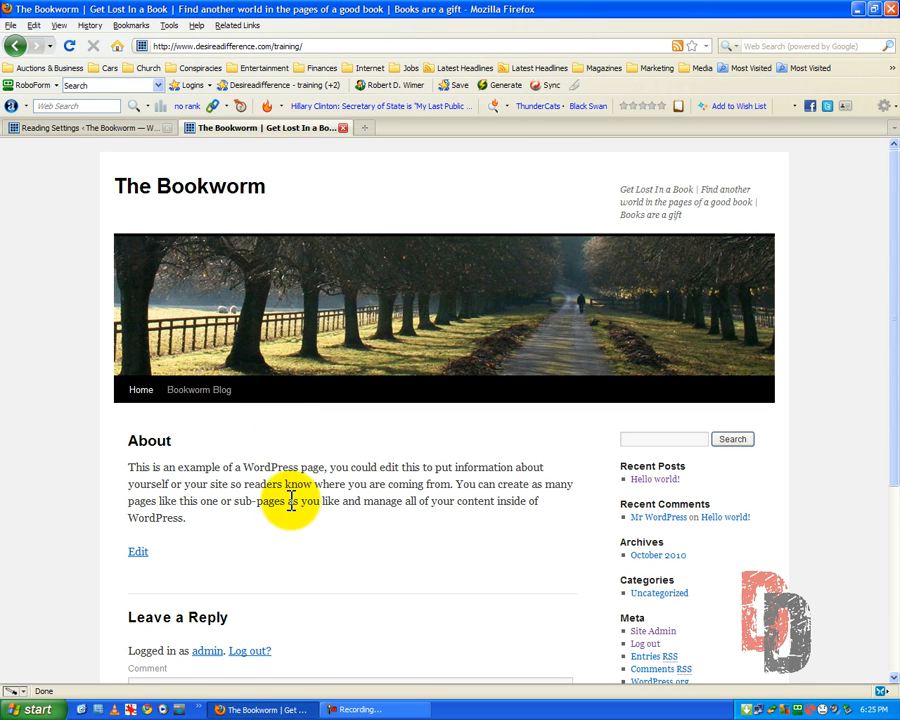
Step: Look over the comment options in Discussion Settings without changing them, and go to the Dashboard
click(120, 138)
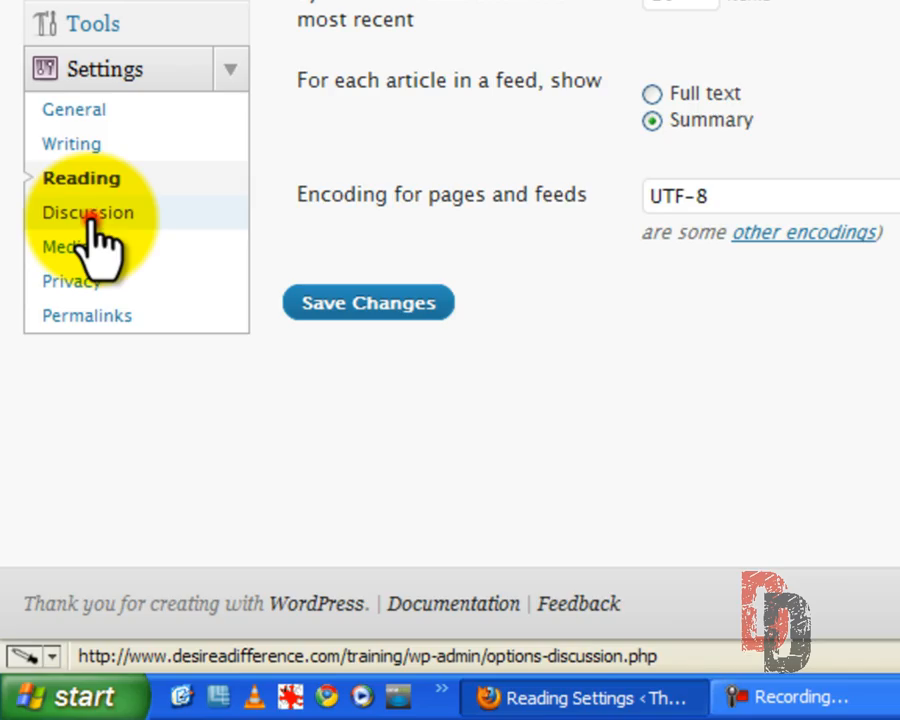
click(88, 214)
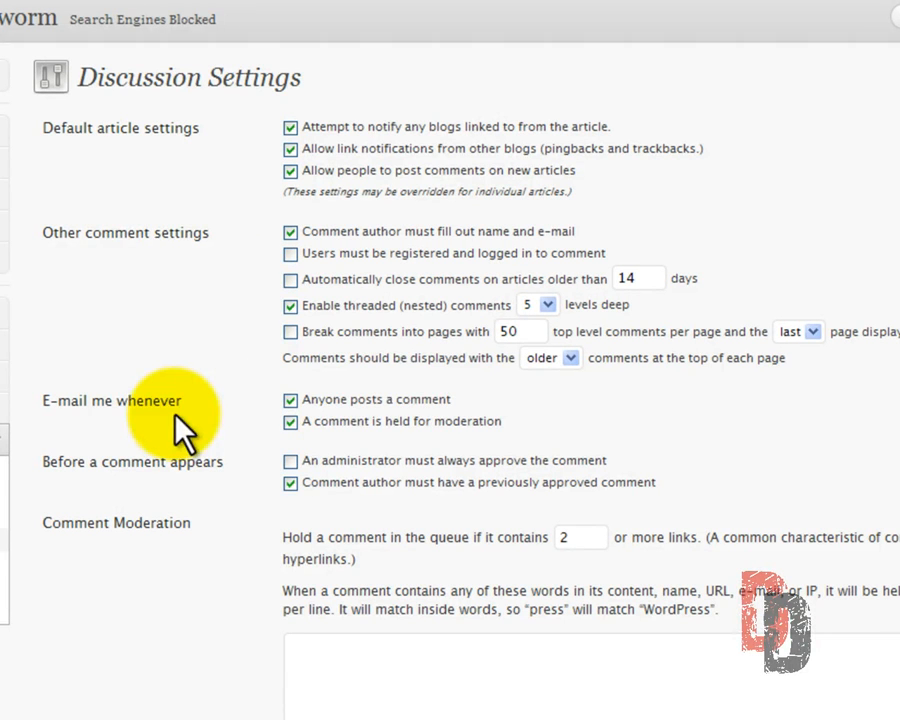
click(2, 75)
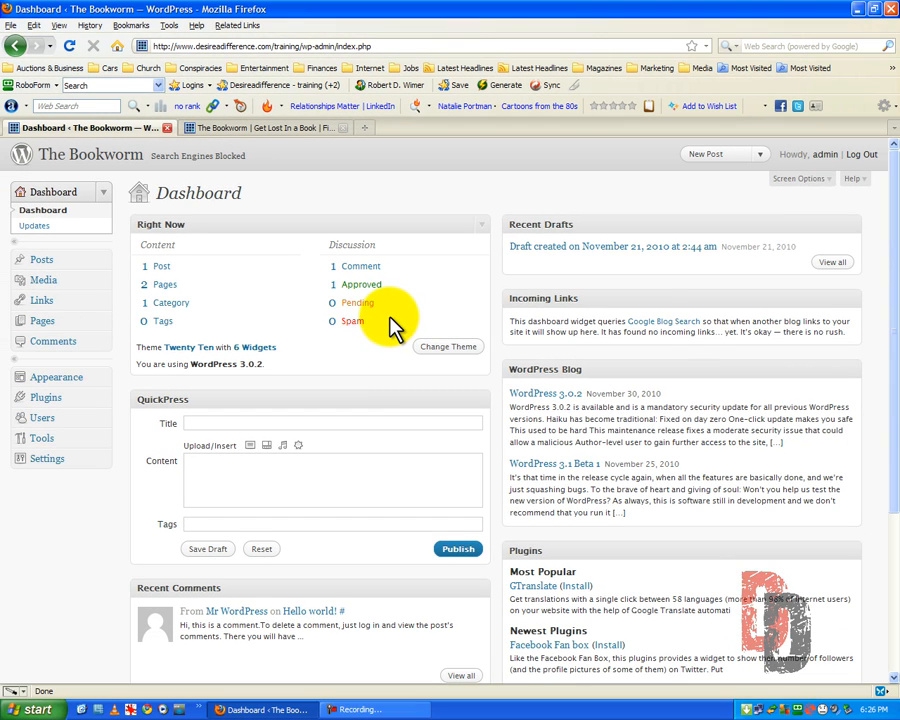
Step: Open the Discussion Settings and require an administrator to always approve a comment before it appears
click(38, 462)
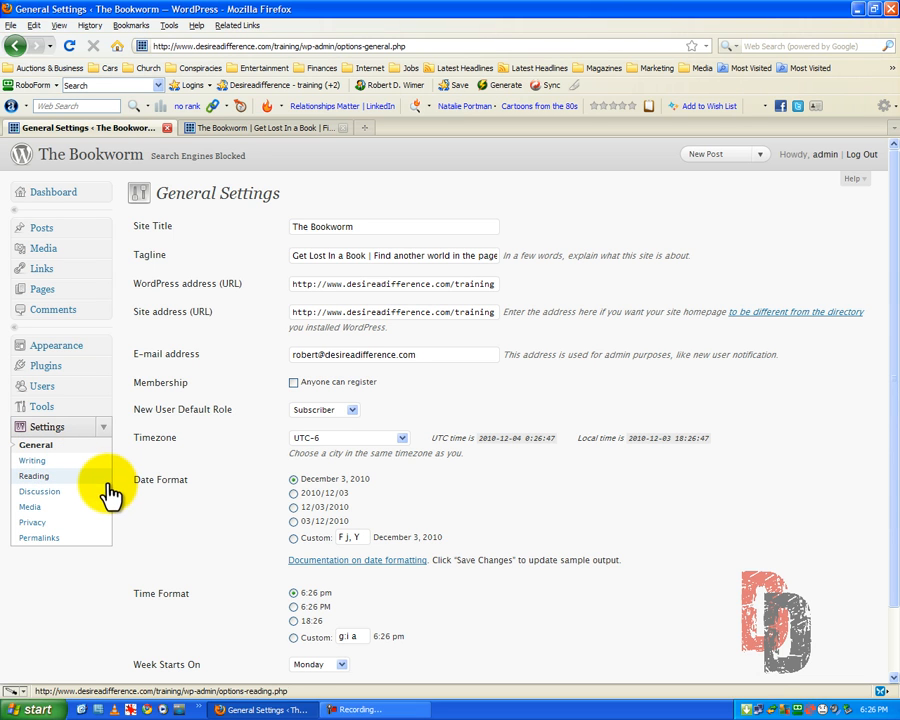
click(38, 491)
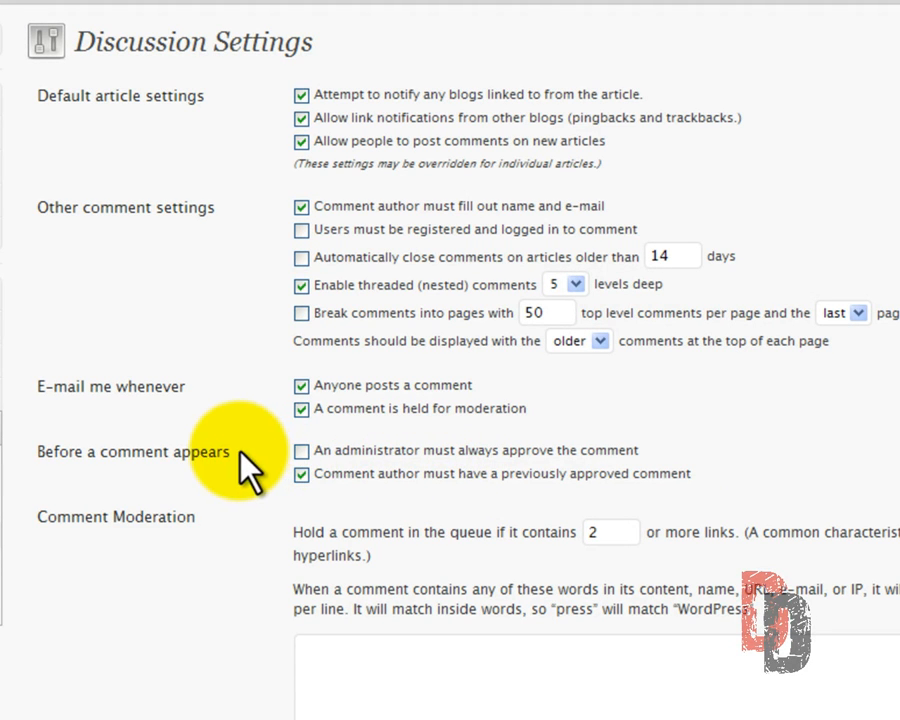
click(301, 451)
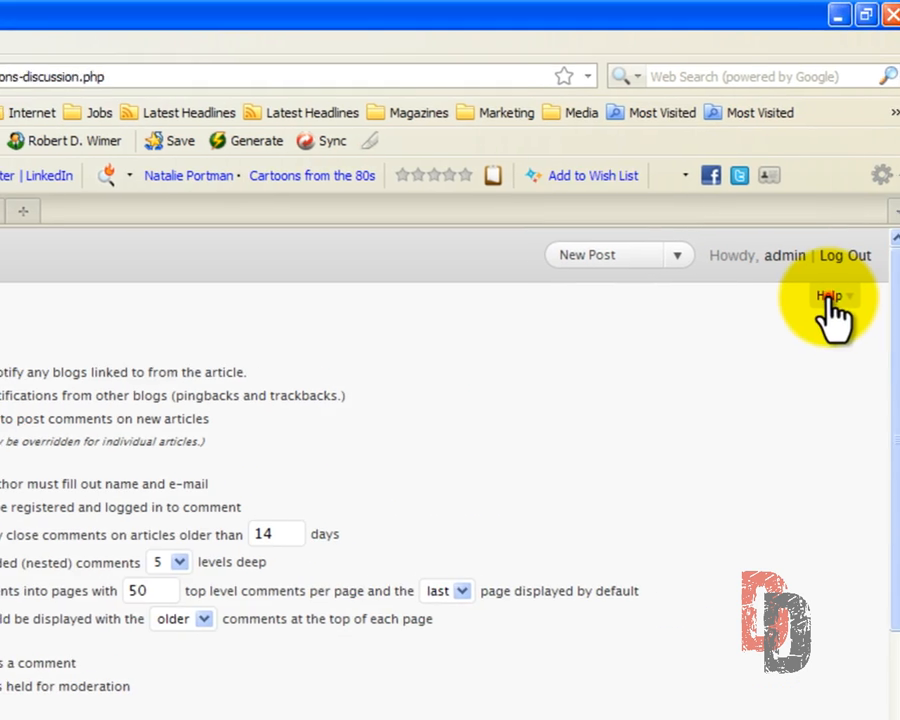
Step: Open the Discussion Settings documentation from the page's help, read through the option explanations, and close the documentation
click(824, 302)
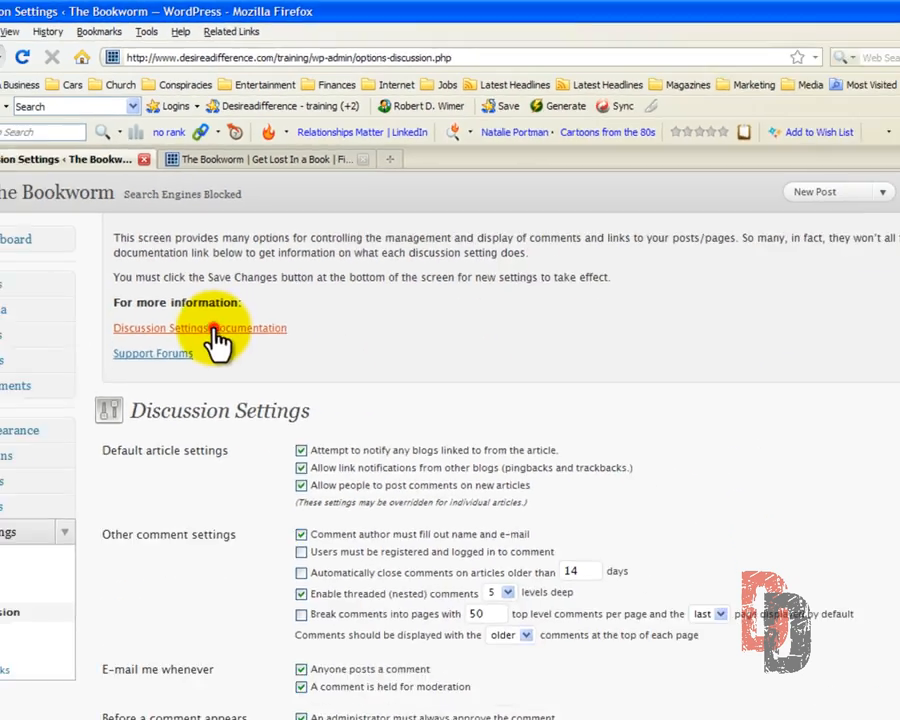
click(95, 436)
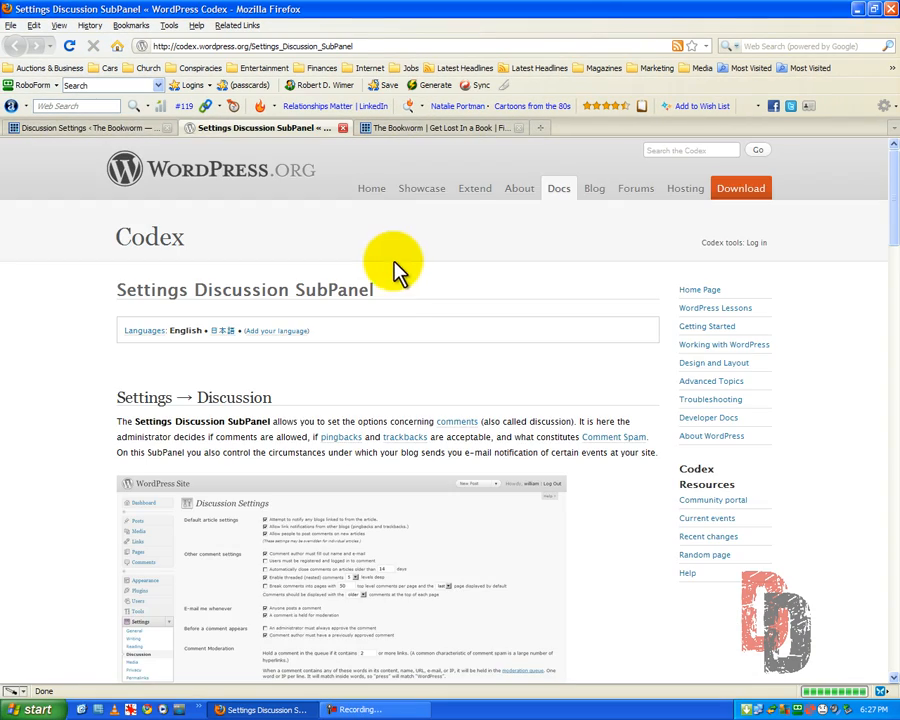
scroll(403, 290, down, 6)
scroll(403, 290, down, 6)
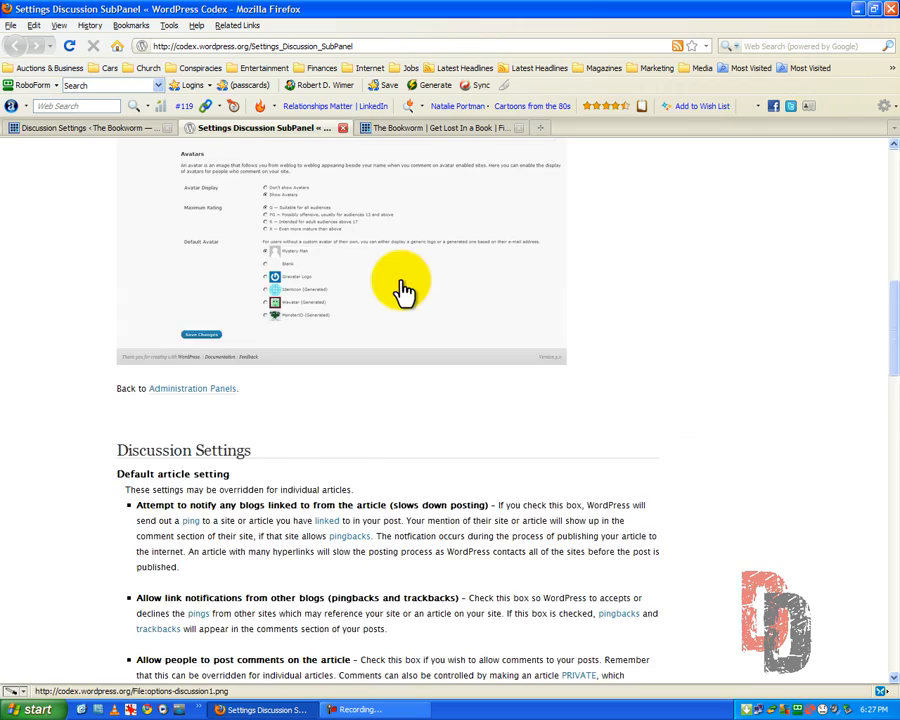
scroll(403, 290, down, 10)
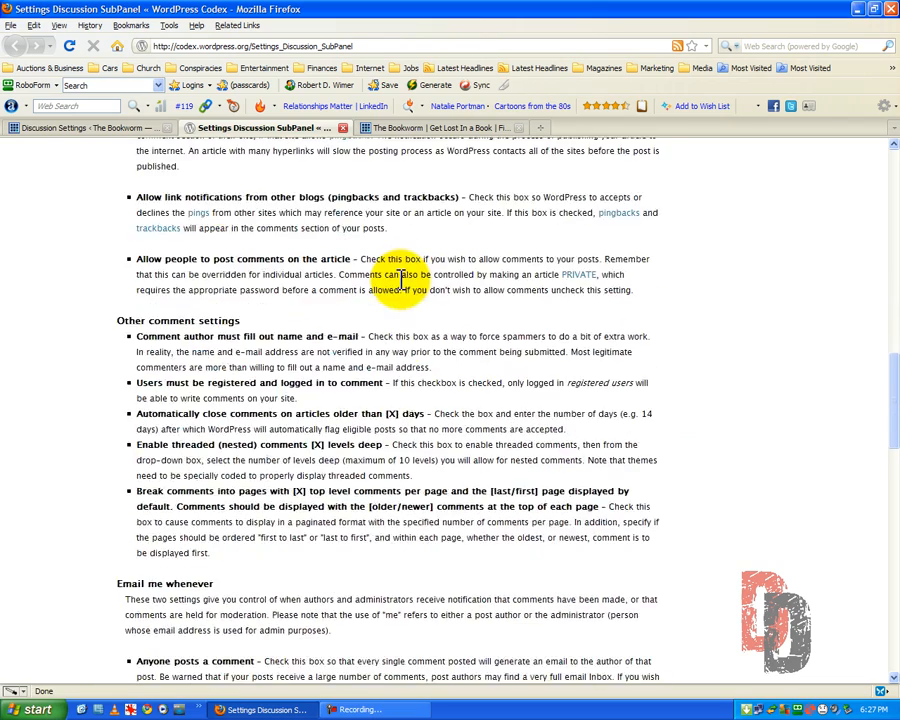
scroll(403, 290, down, 4)
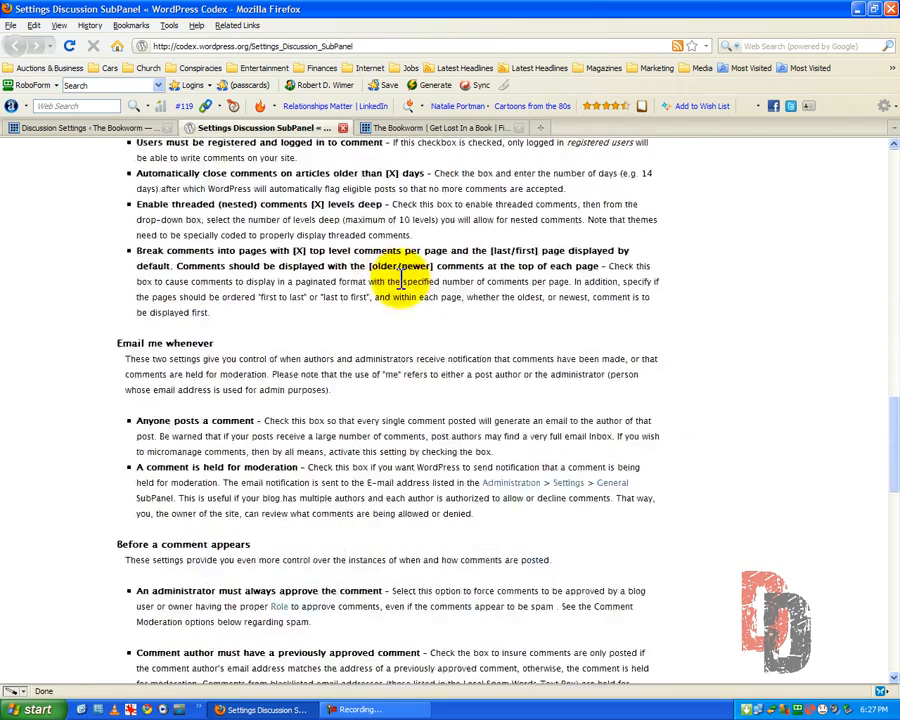
scroll(442, 330, up, 8)
scroll(405, 283, up, 12)
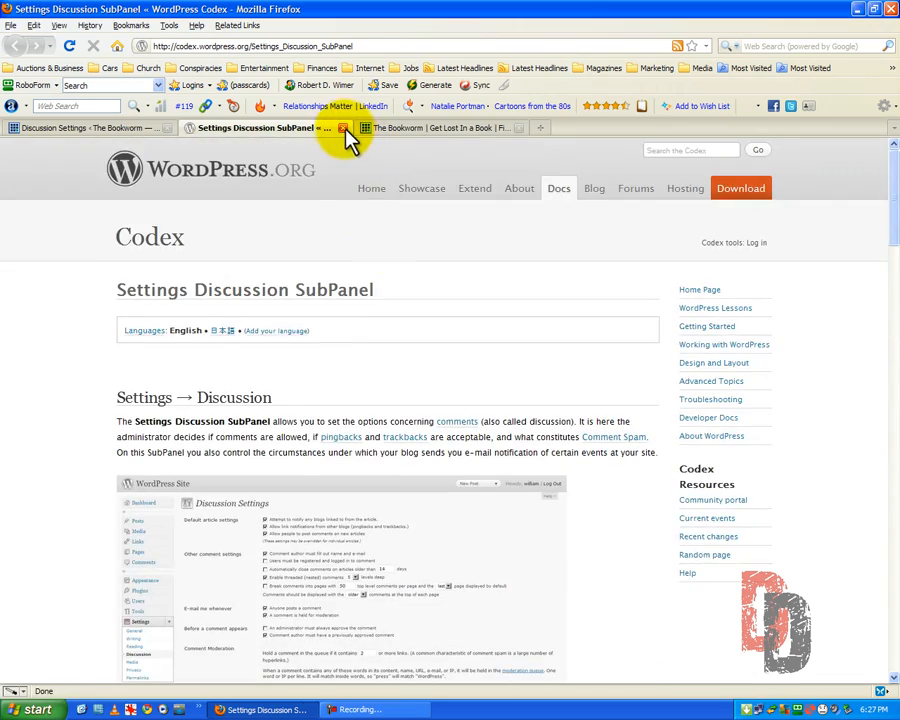
click(343, 129)
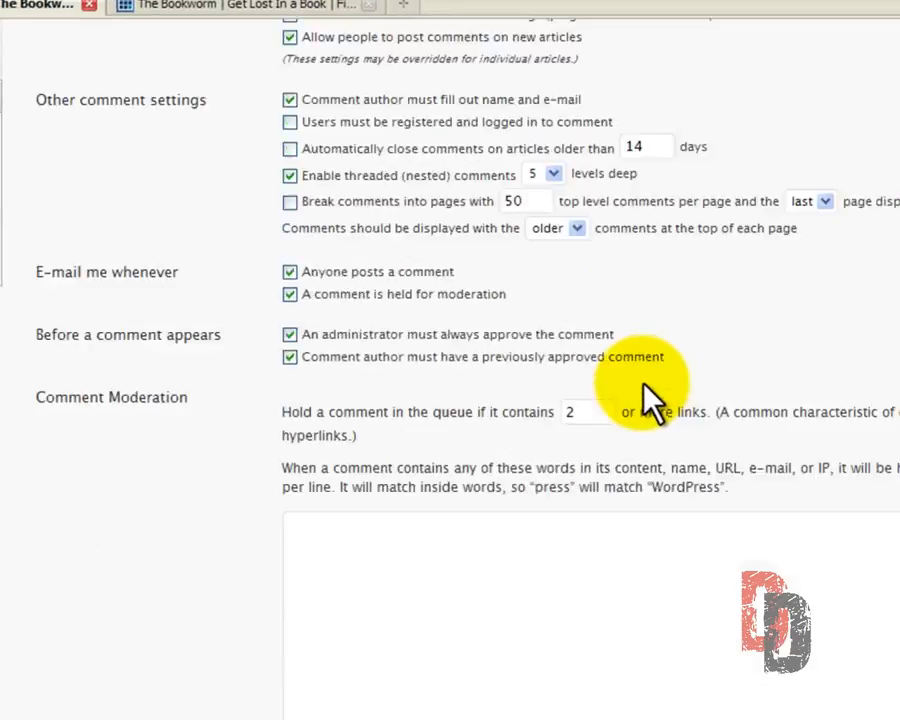
Step: Choose Identicon (Generated) as the default avatar, keeping Show Avatars selected and the comment moderation and blacklist fields empty
scroll(643, 383, down, 3)
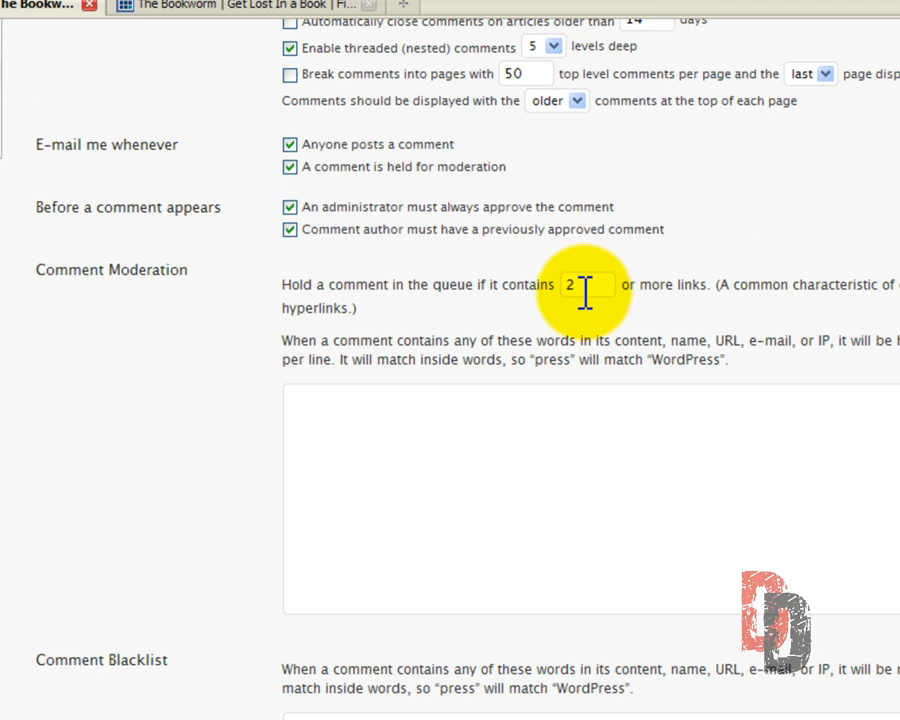
scroll(585, 290, down, 6)
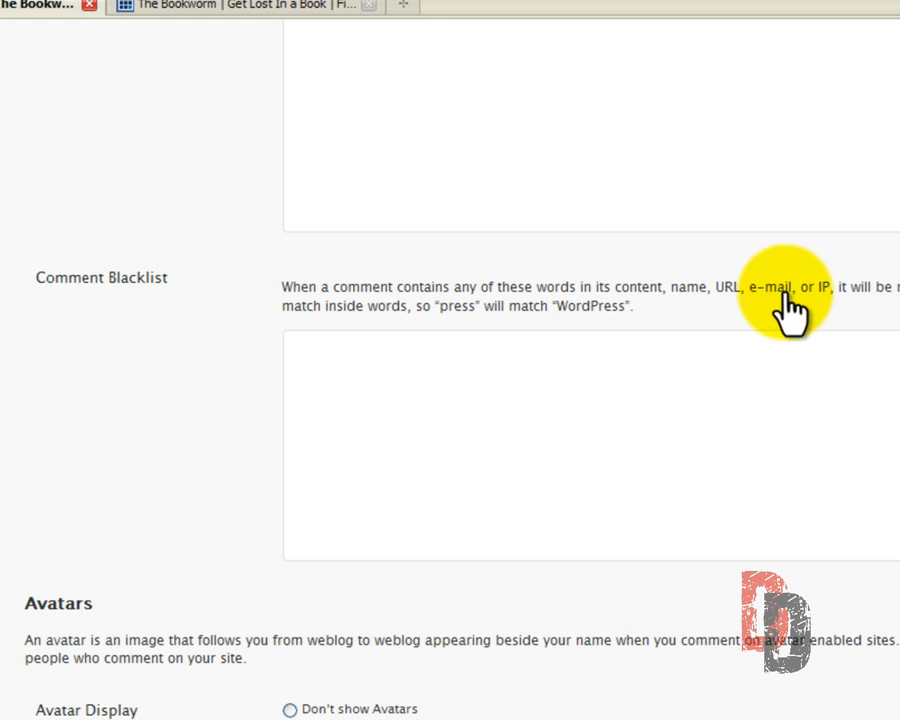
click(323, 402)
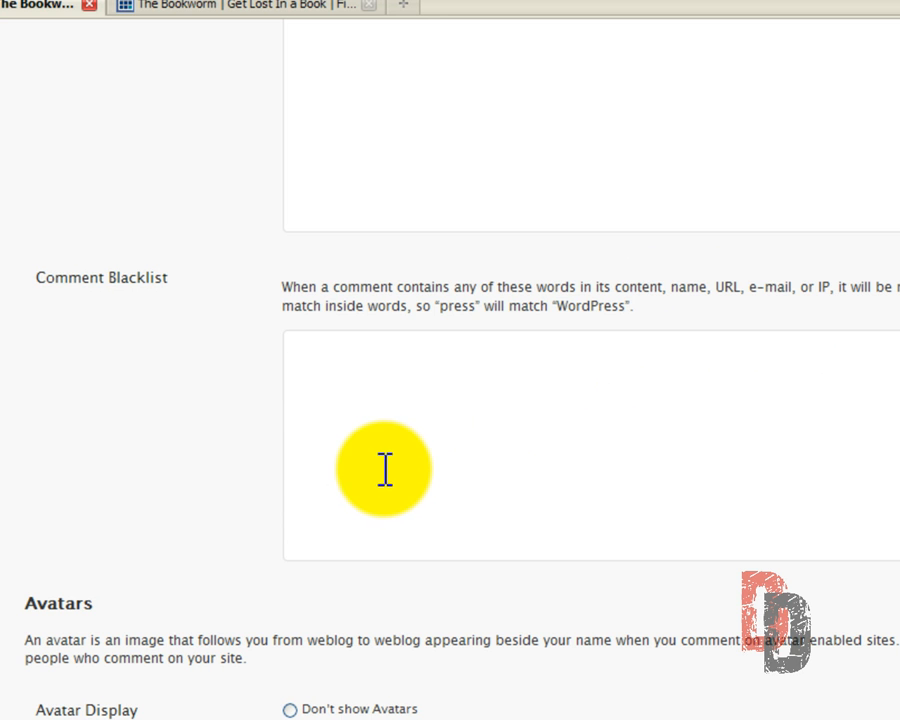
scroll(416, 410, down, 5)
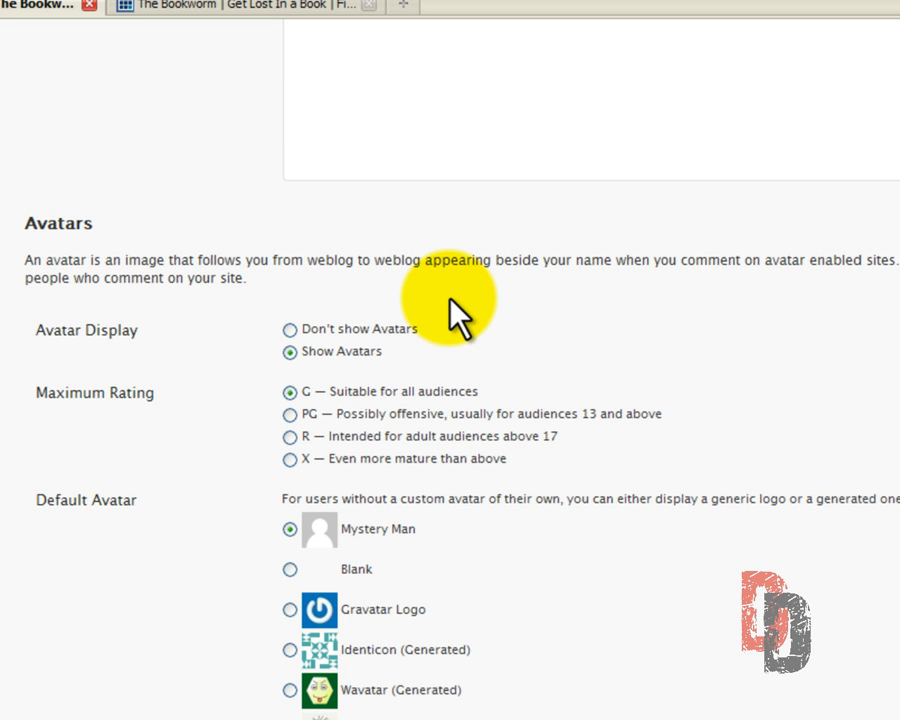
click(289, 529)
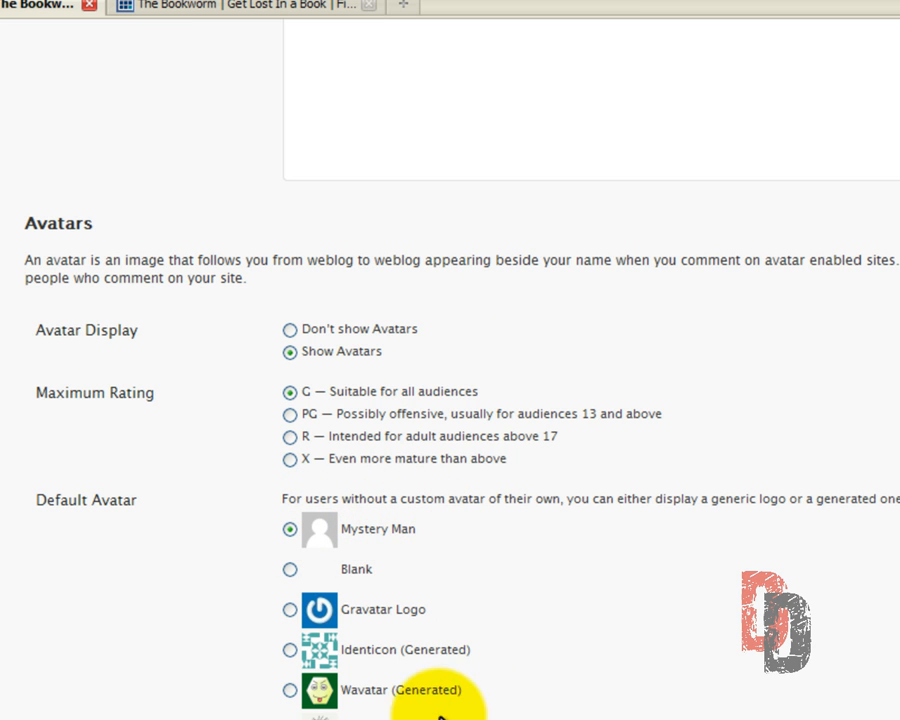
click(290, 650)
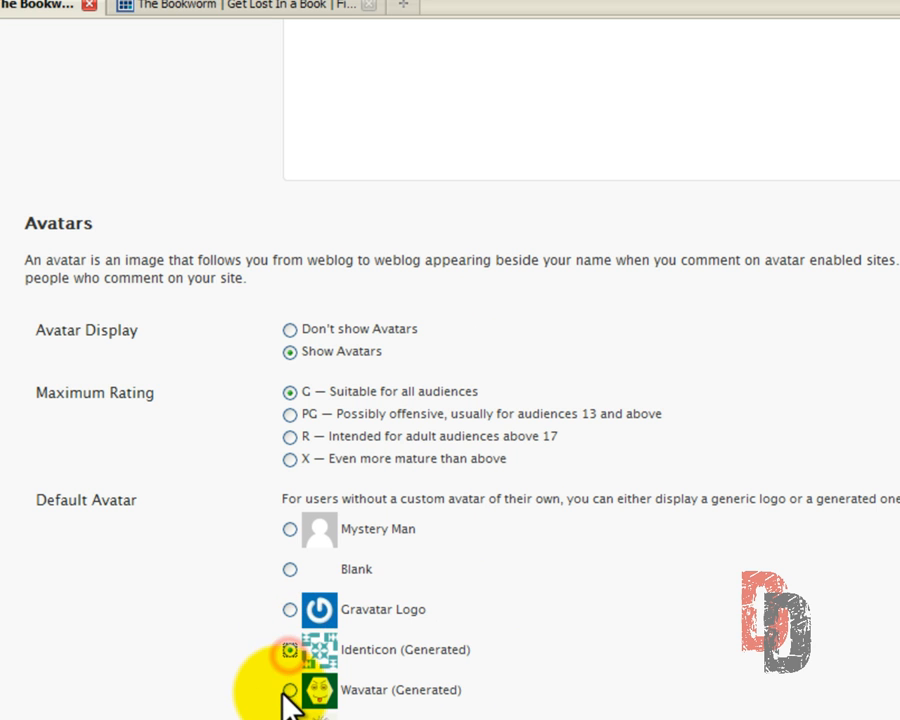
click(290, 690)
click(290, 650)
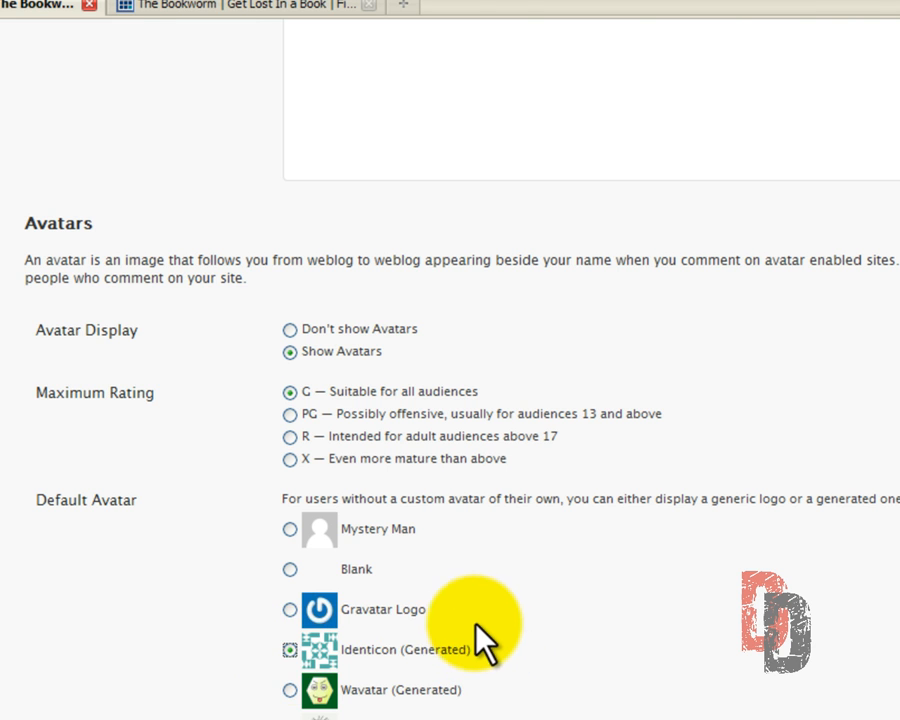
scroll(472, 614, up, 3)
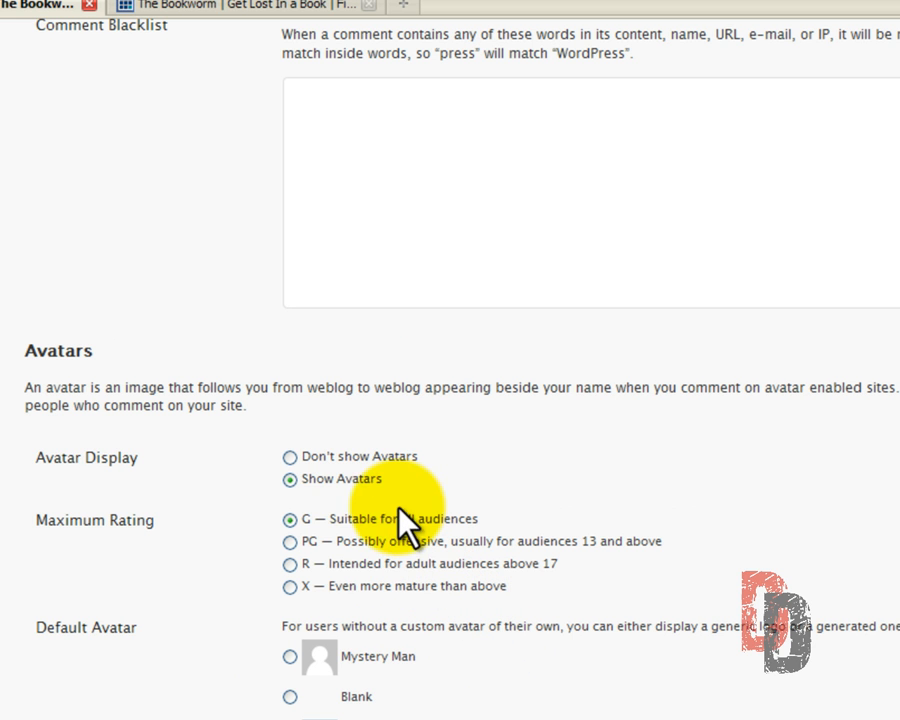
click(356, 479)
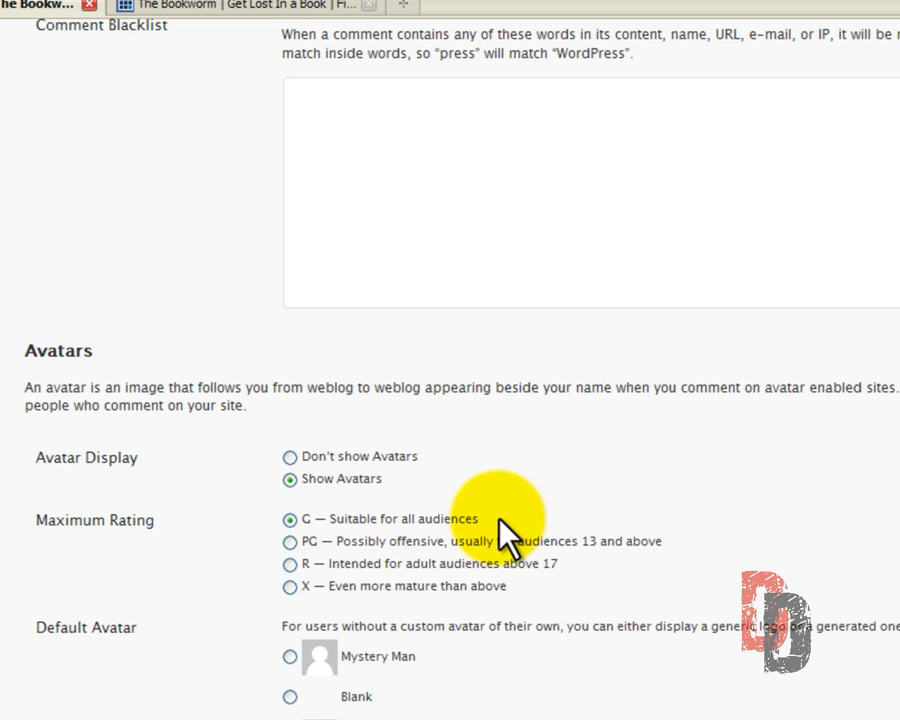
scroll(541, 490, down, 2)
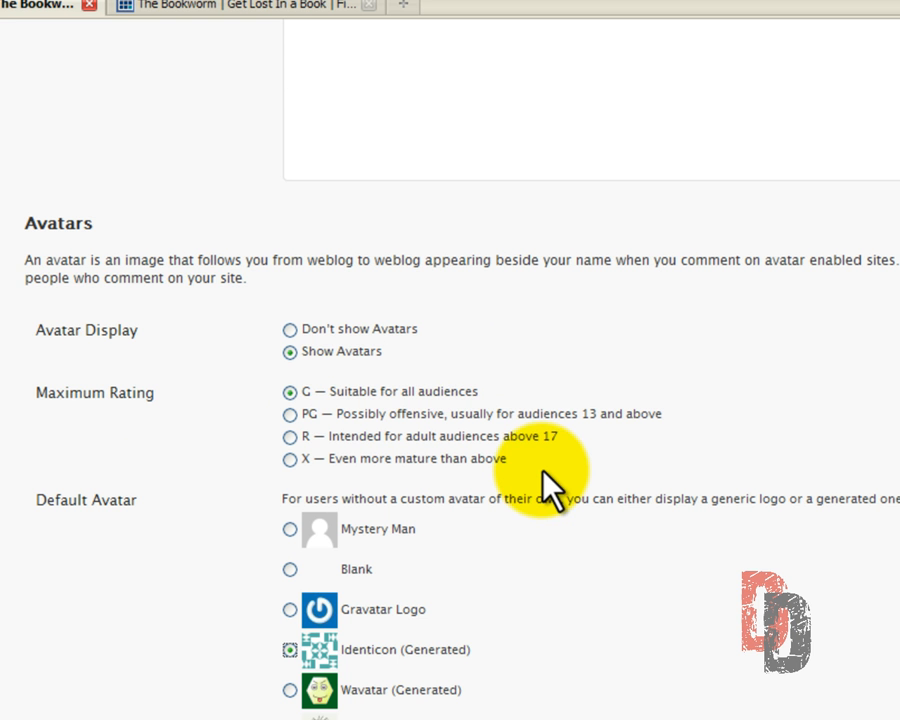
Step: Collapse the help text and save the changes to the Discussion Settings
scroll(415, 558, up, 15)
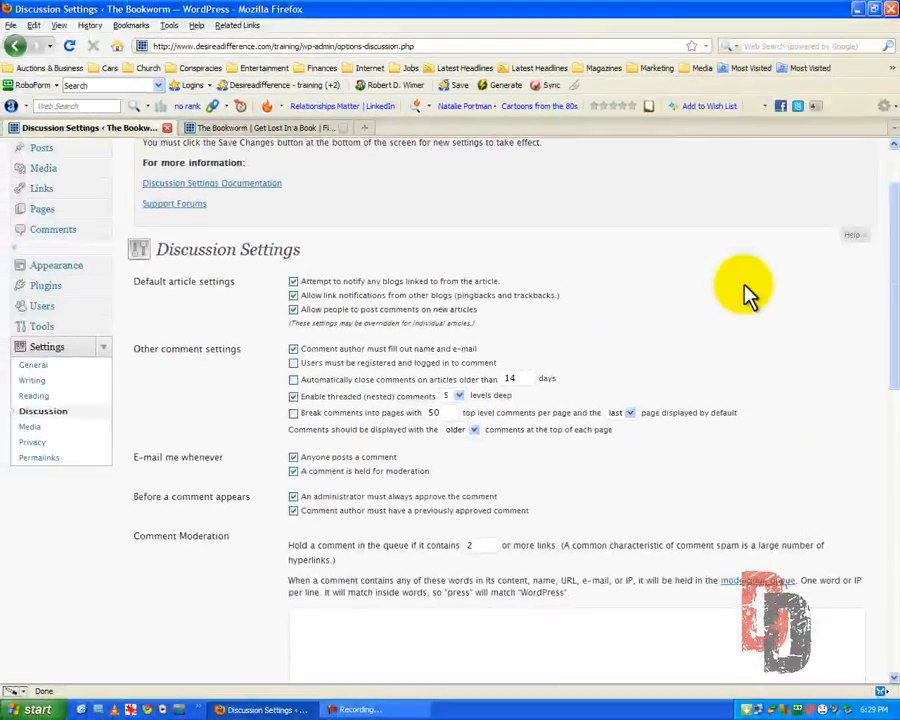
scroll(790, 315, up, 2)
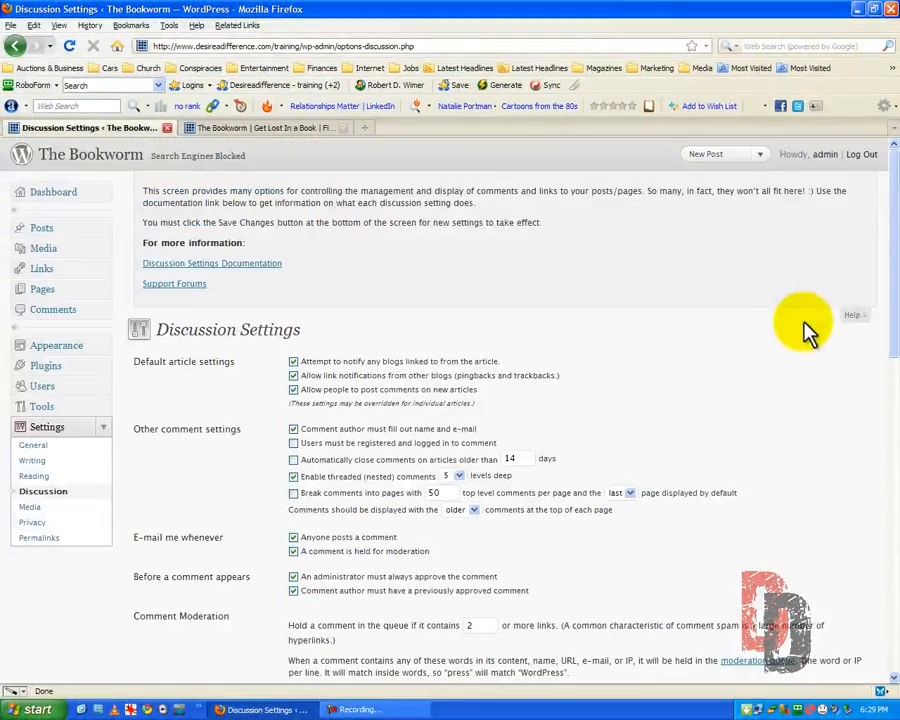
click(855, 318)
scroll(426, 392, down, 10)
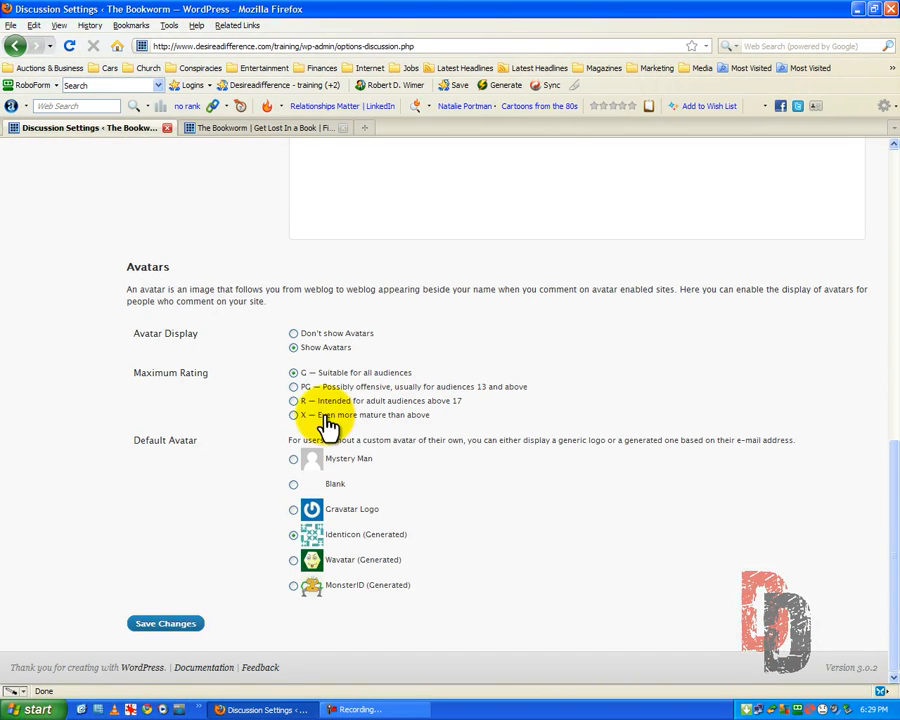
click(166, 628)
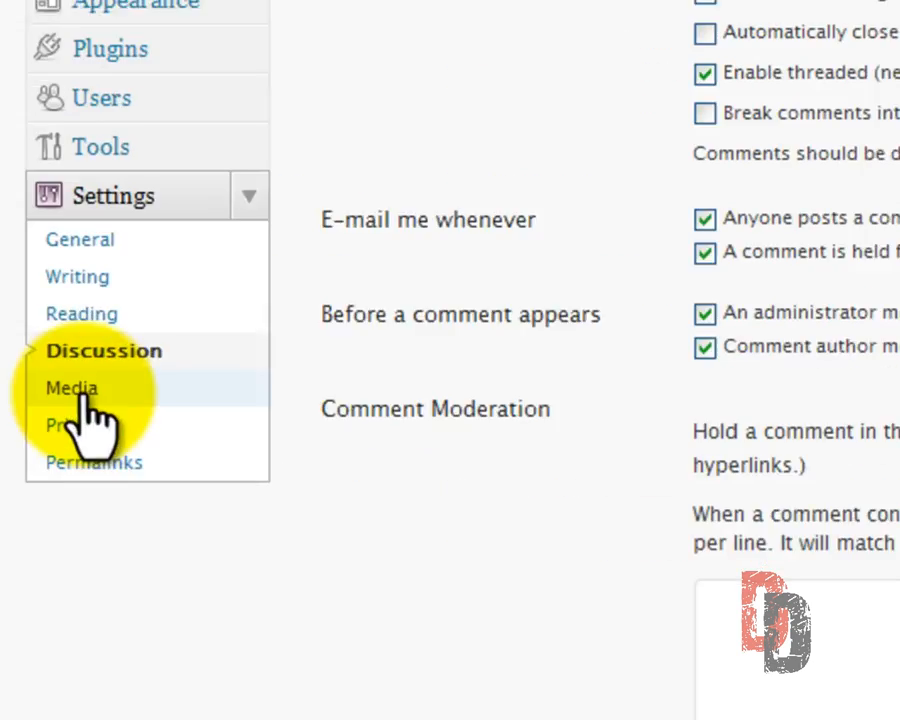
Step: Look over Media Settings, and in Privacy Settings try making the site visible to everyone before reselecting the option to block search engines
click(86, 396)
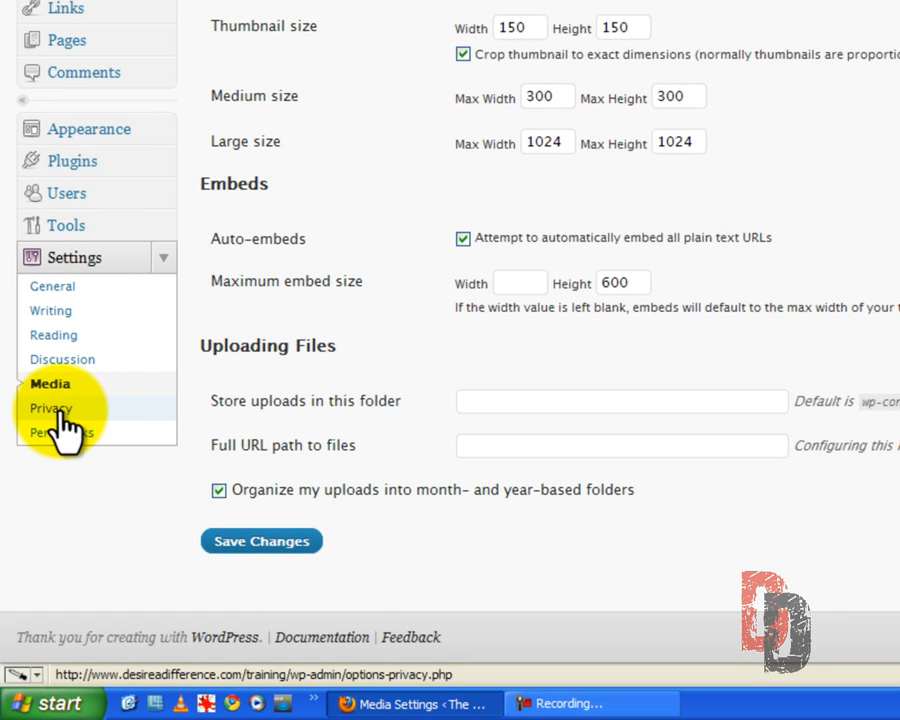
click(52, 408)
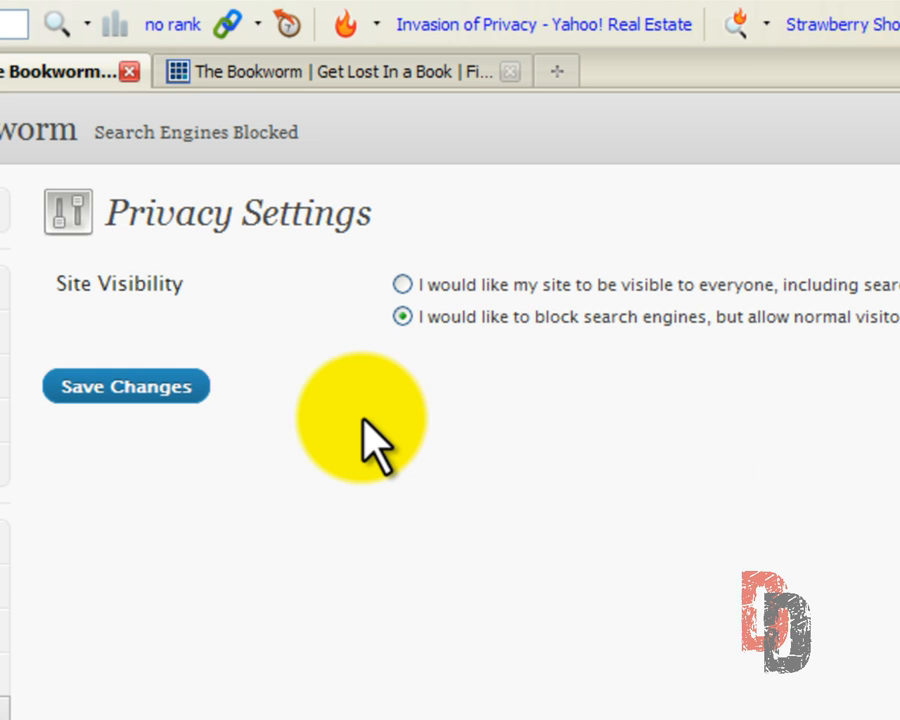
click(402, 285)
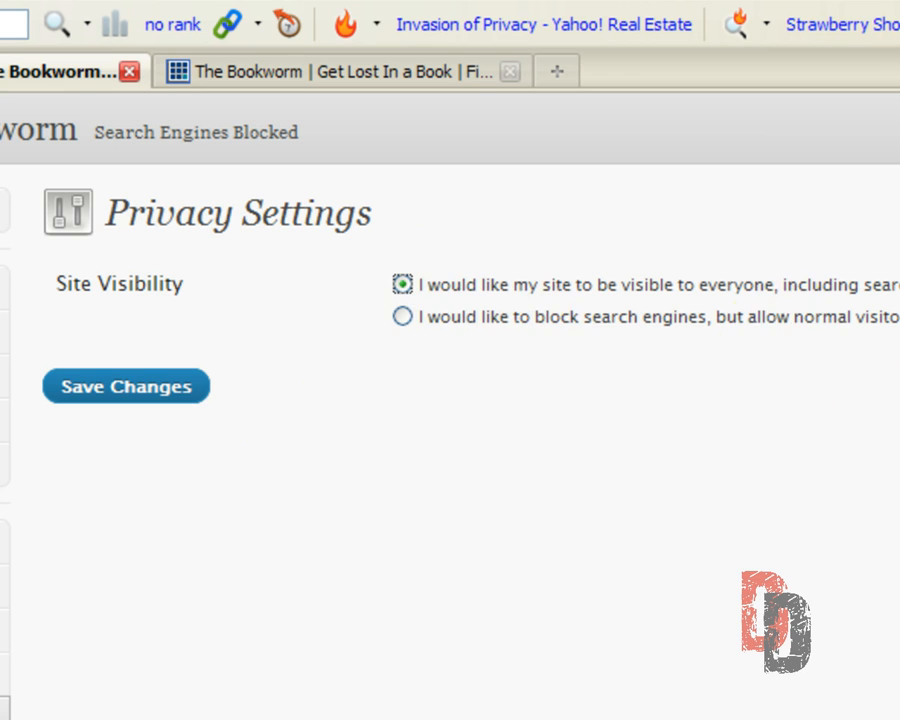
click(404, 318)
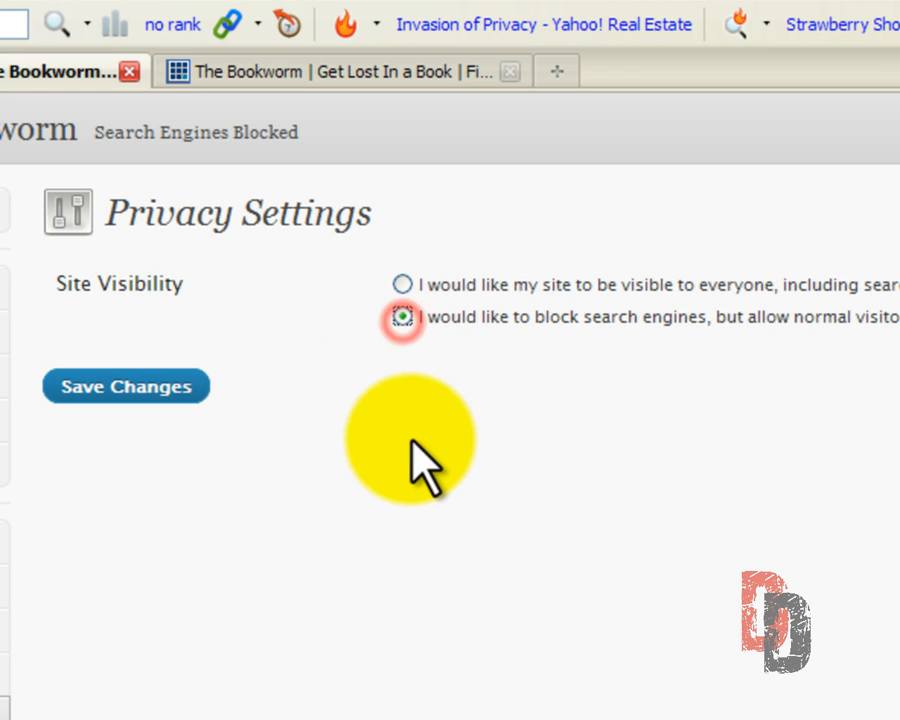
click(446, 484)
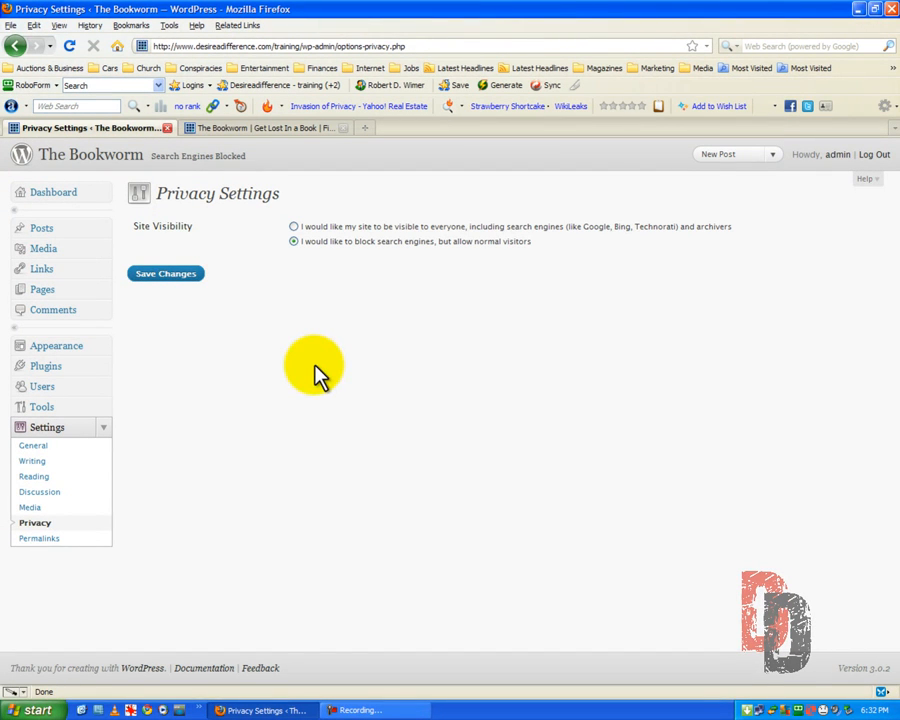
Step: Open The Bookworm's Permalink Settings, and load desireadifference.com in a separate browser tab
click(38, 541)
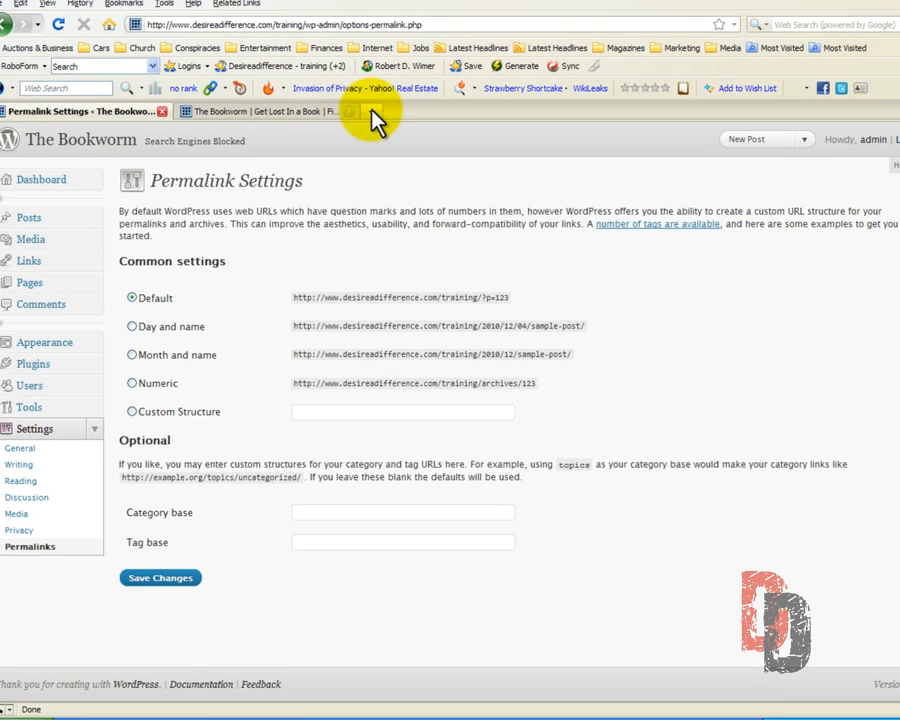
click(370, 111)
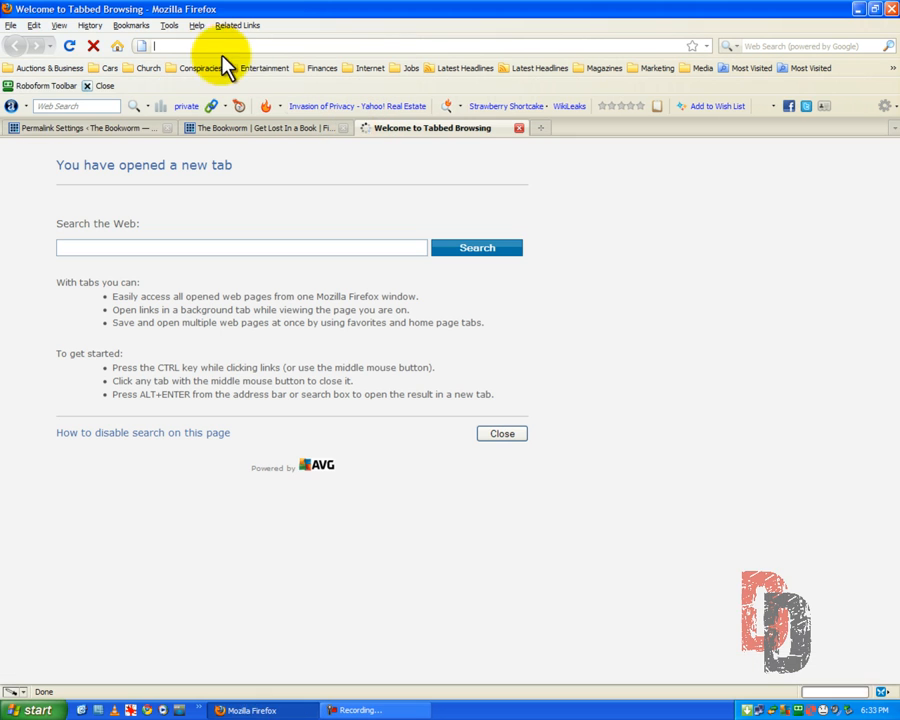
text(desirea)
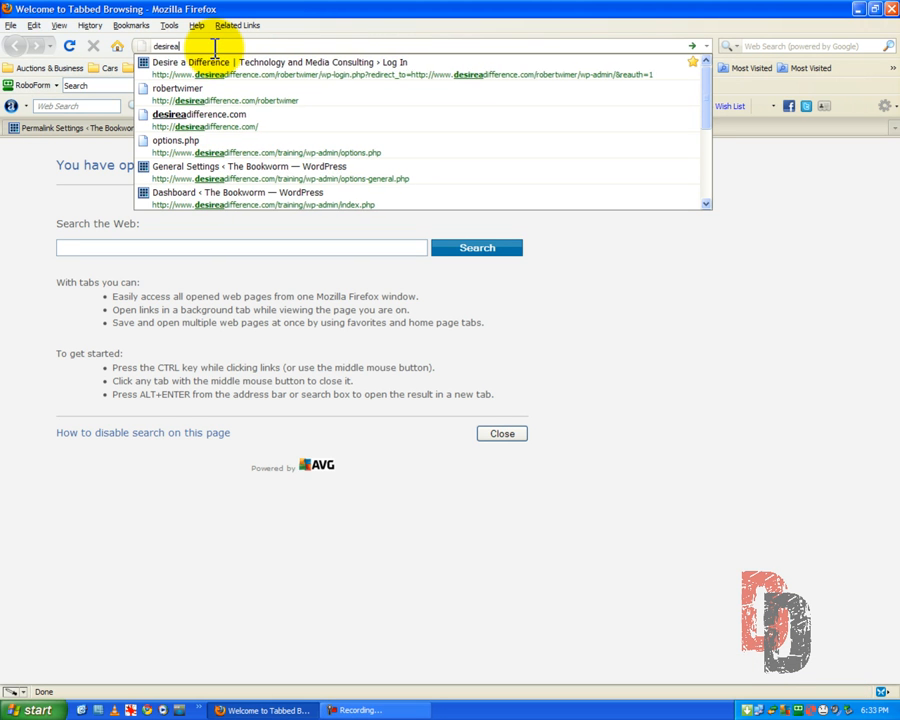
text(differen)
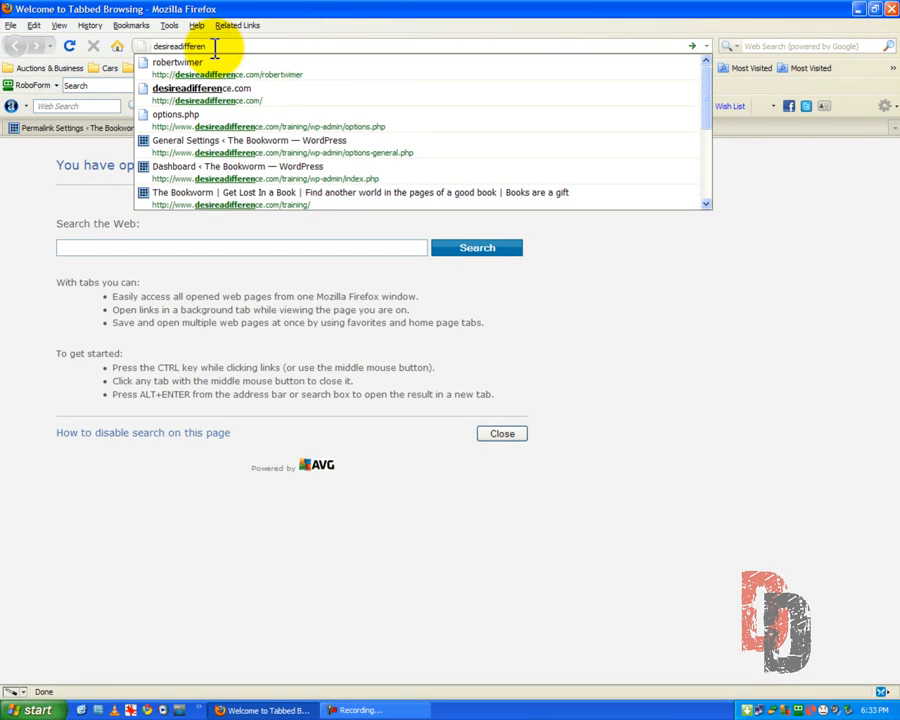
key(BackSpace)
key(BackSpace)
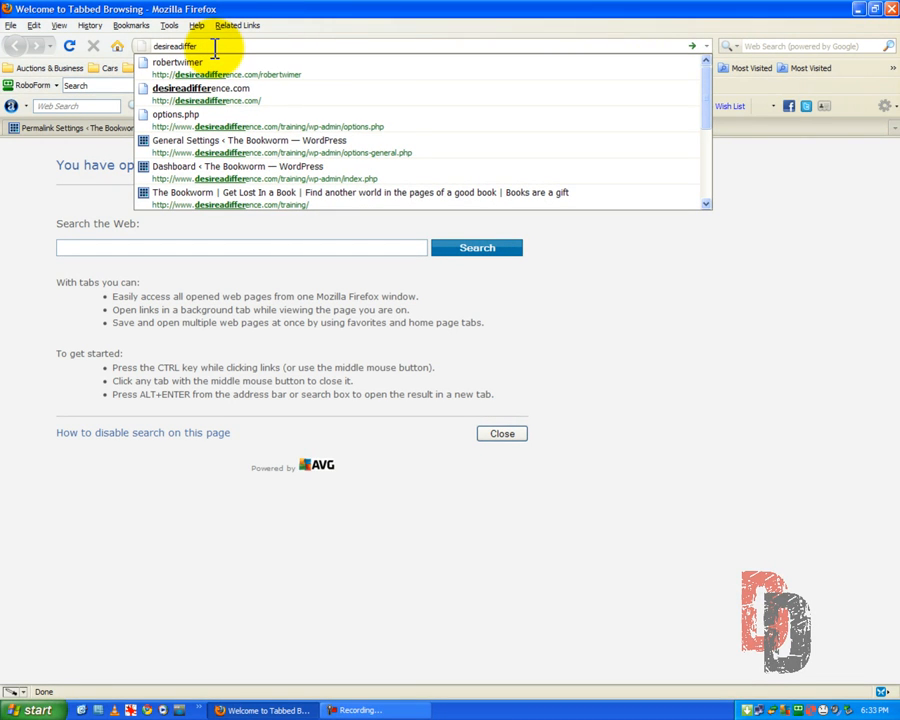
text(ence.com)
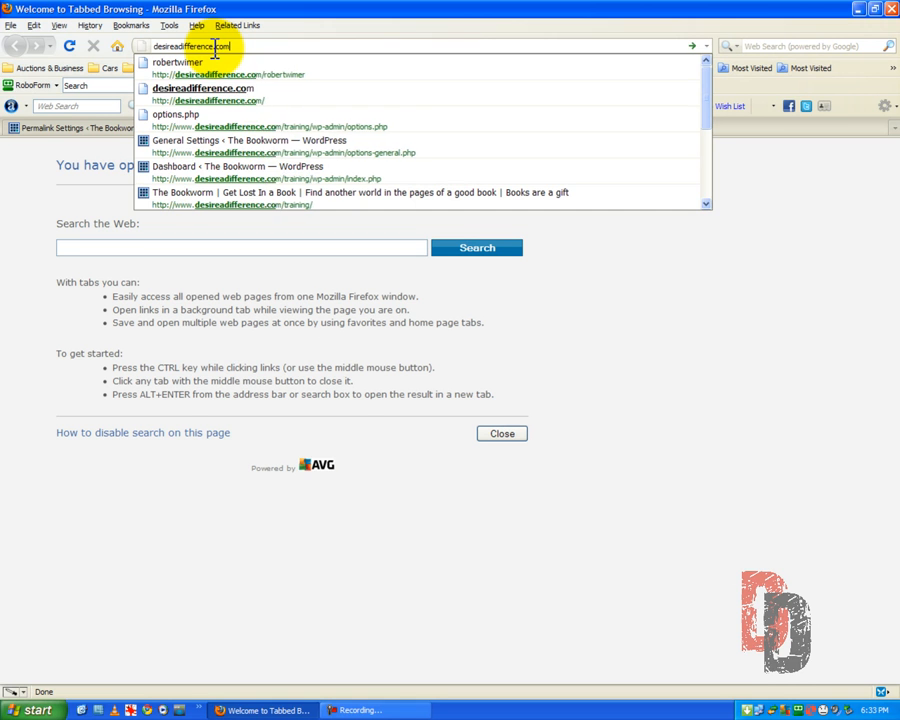
key(Return)
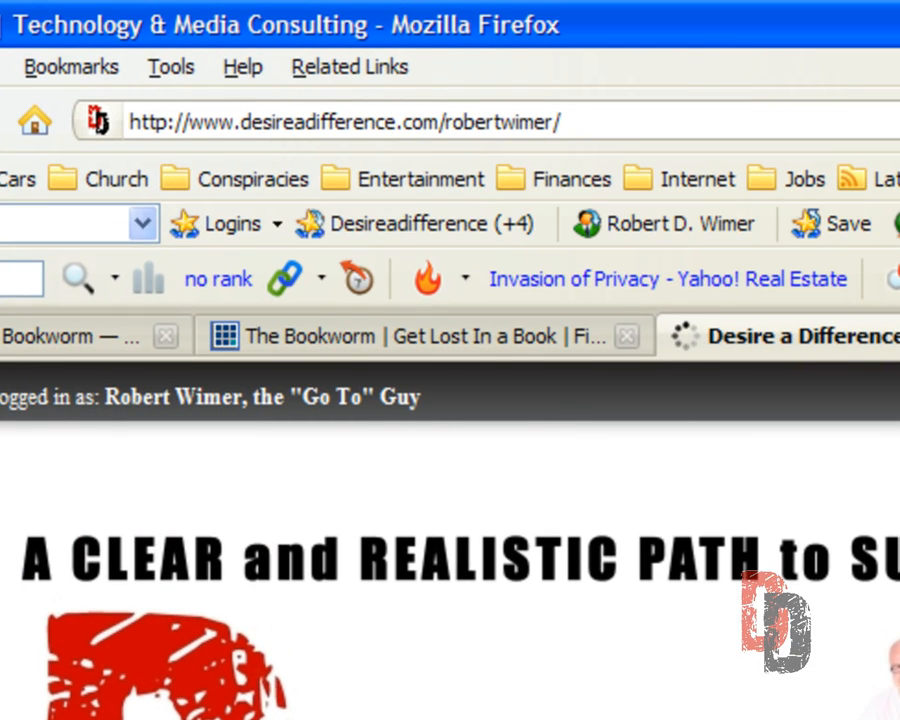
Step: Open the latest story, Blogging Strategies and Tools for a Six-Figure Future, to examine its permalink address
scroll(450, 540, down, 4)
scroll(450, 540, down, 3)
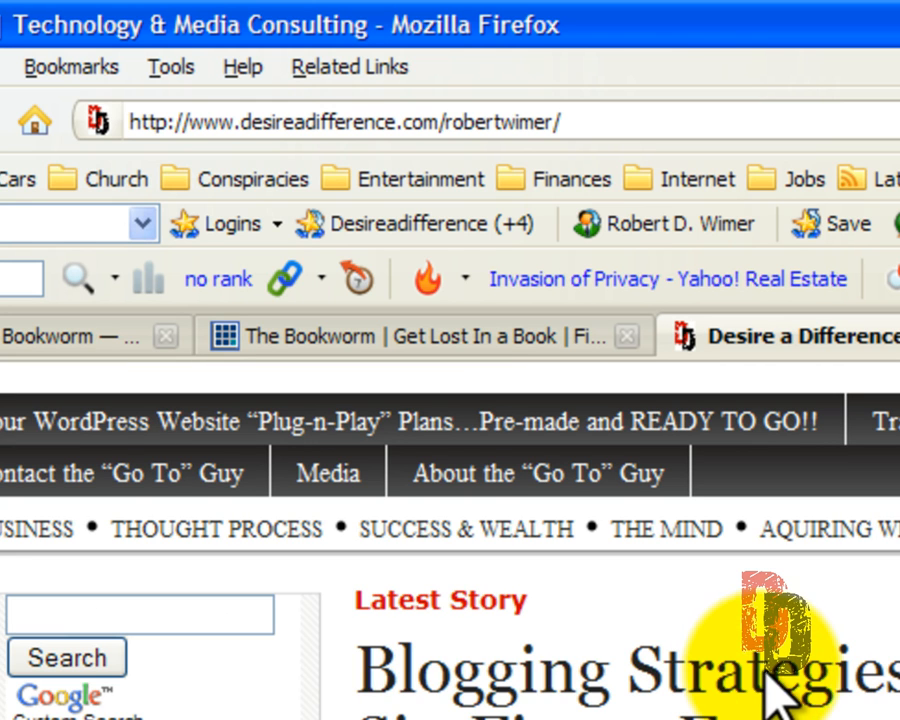
click(858, 676)
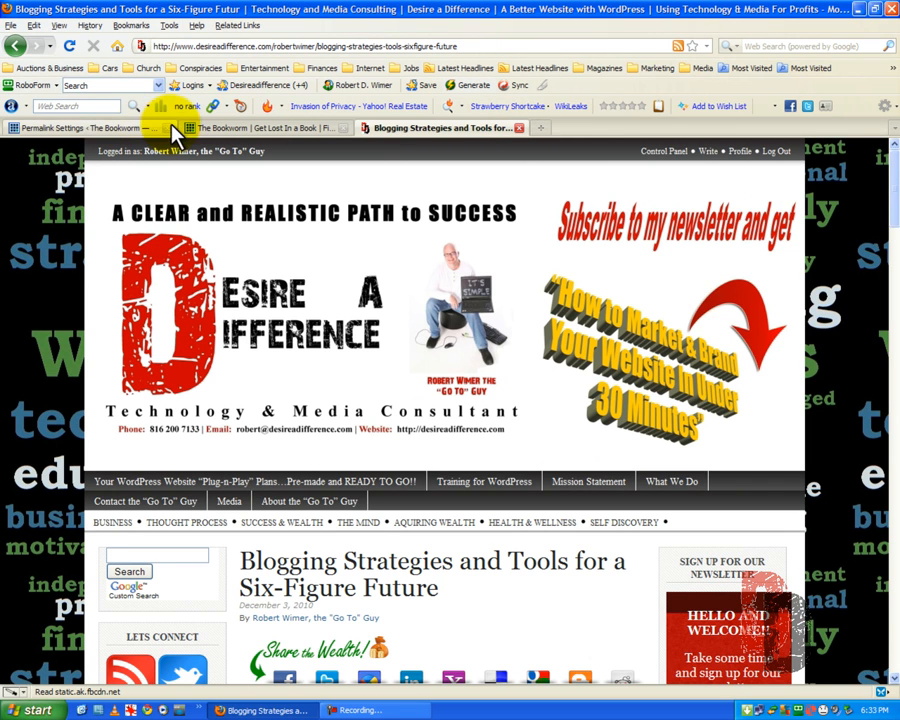
Step: Return to Permalink Settings, choose Custom Structure with the value /%postname%, and save the changes
click(130, 134)
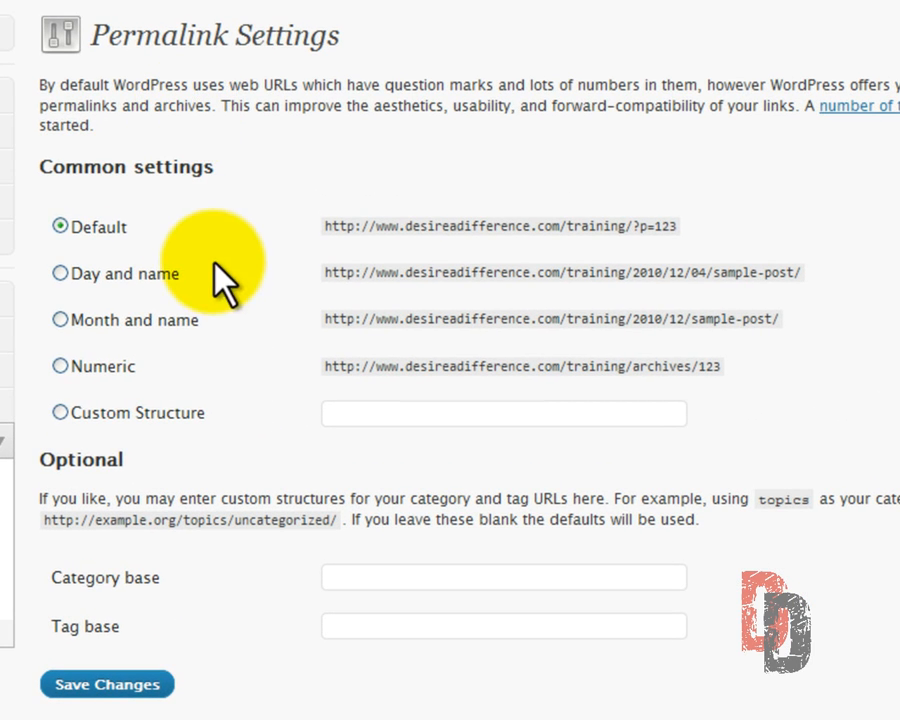
click(60, 412)
click(350, 418)
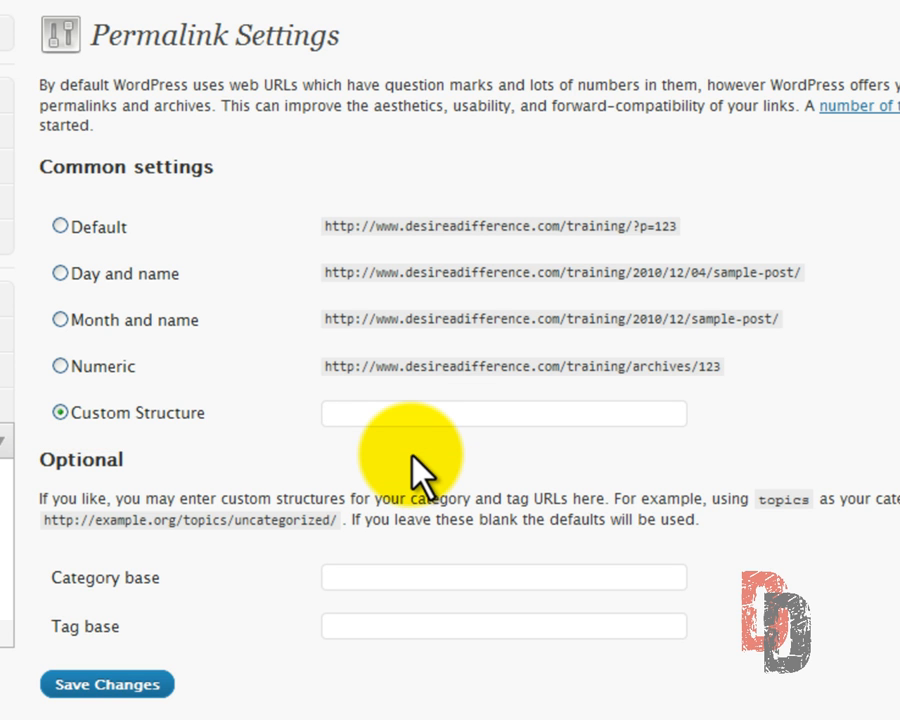
text(/)
text(%postname)
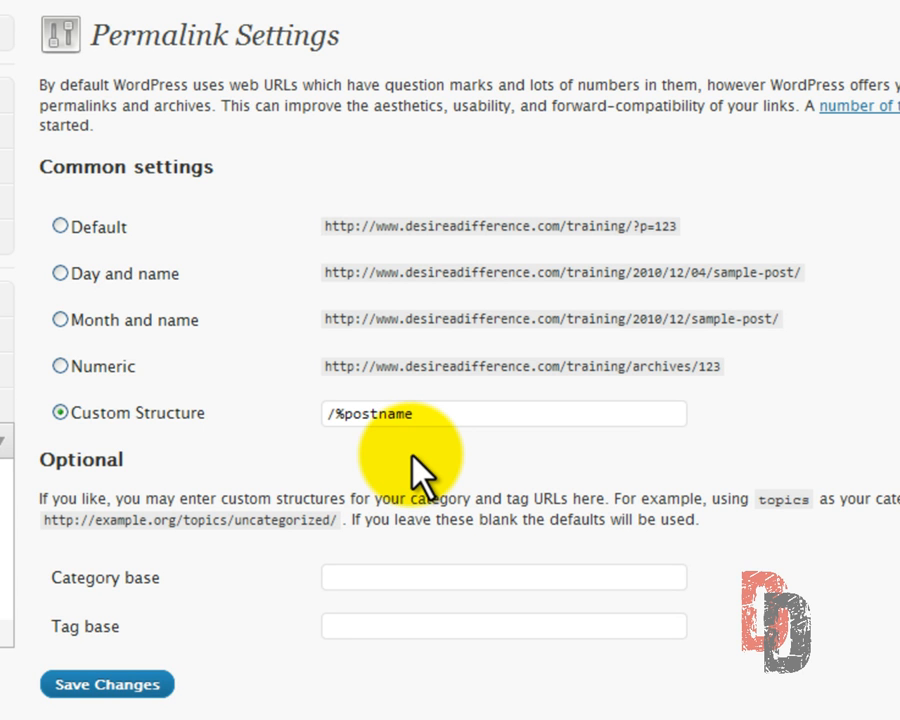
text(%)
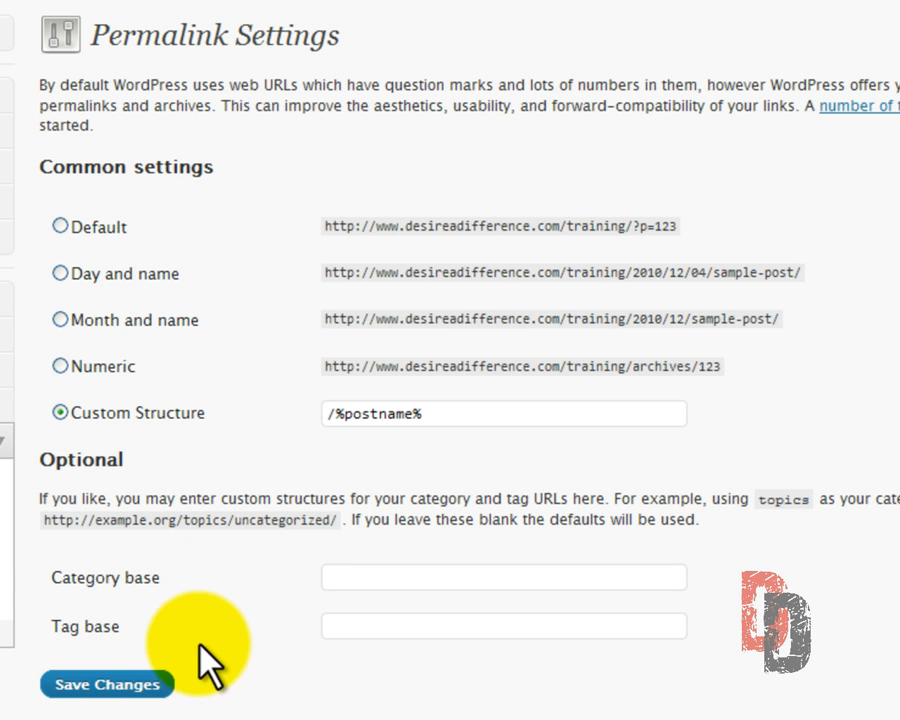
click(110, 685)
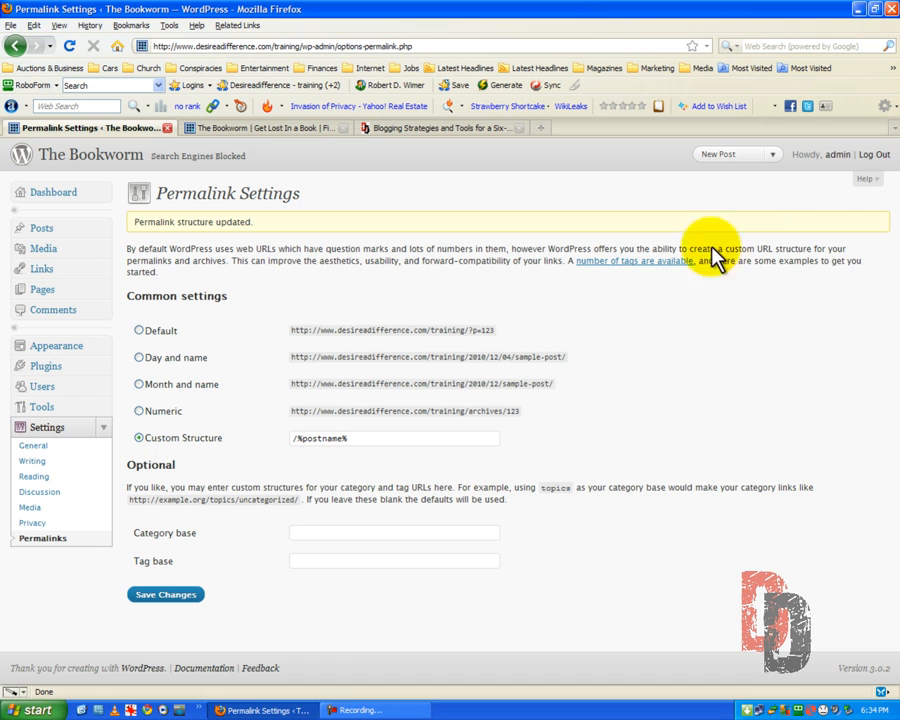
Step: Log out of The Bookworm's WordPress admin and minimize the browser window
click(872, 157)
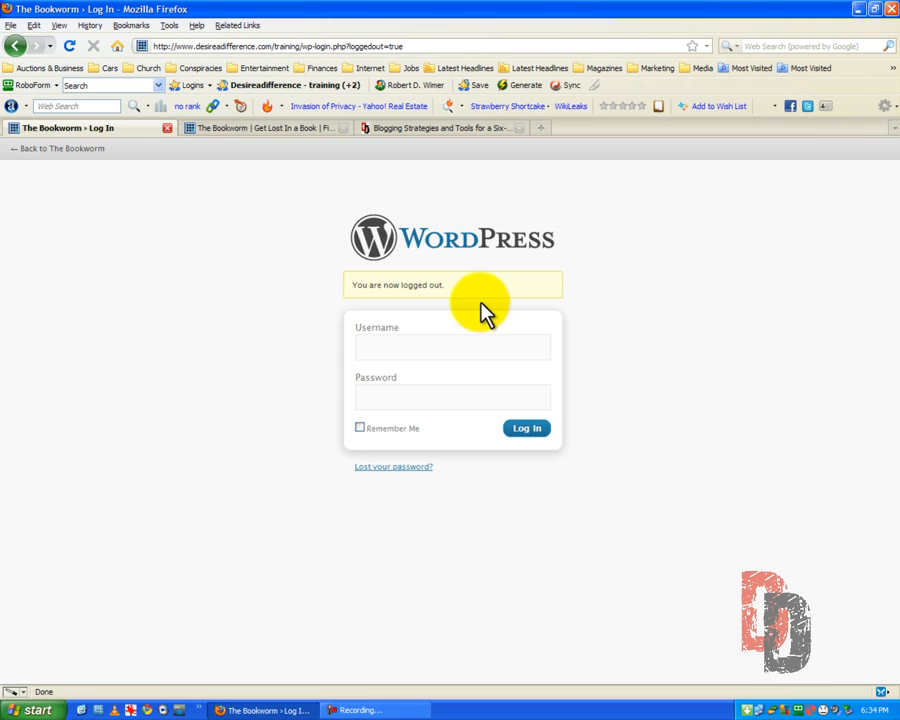
click(858, 9)
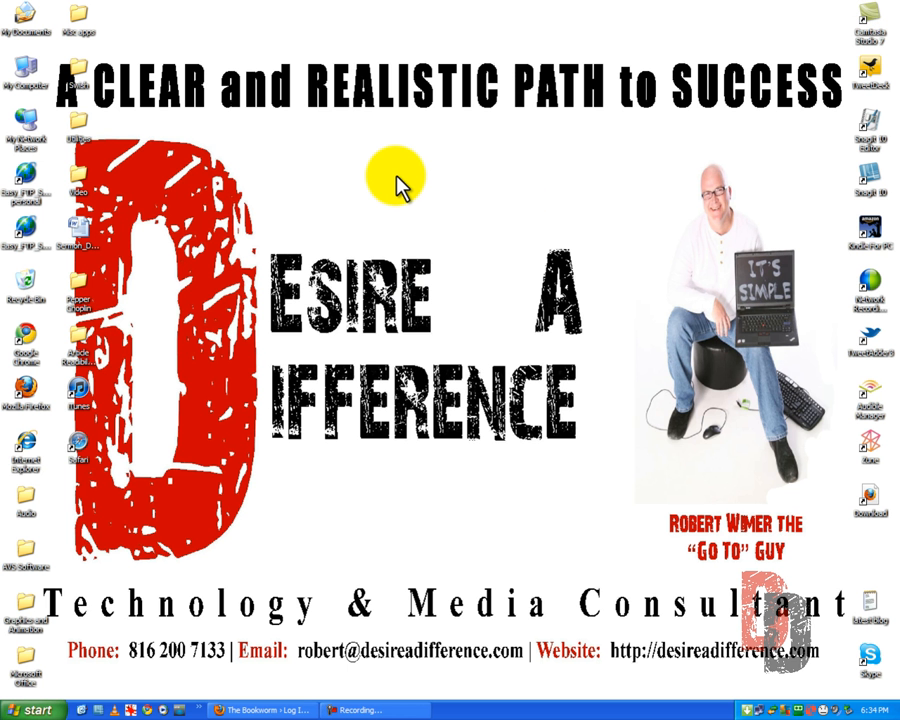